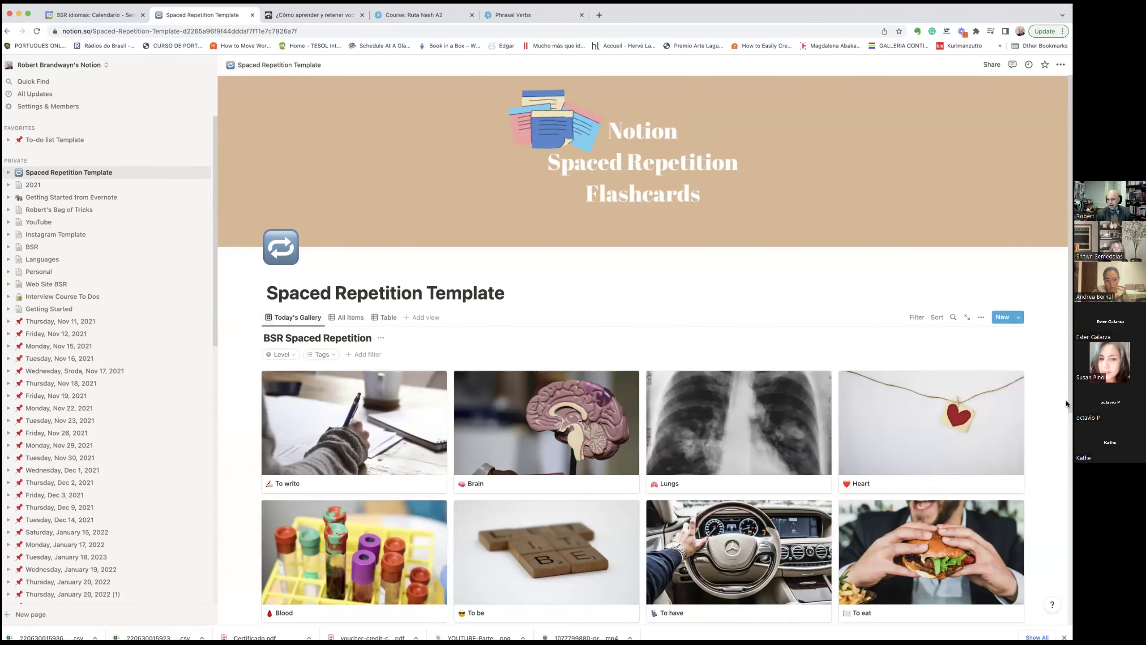
Look through the flashcards in the Today's Gallery view of the Spaced Repetition Template.
{"action": "scroll", "coordinate": [1067, 401], "scroll_direction": "down", "scroll_amount": 2}
{"action": "scroll", "coordinate": [1068, 421], "scroll_direction": "down", "scroll_amount": 5}
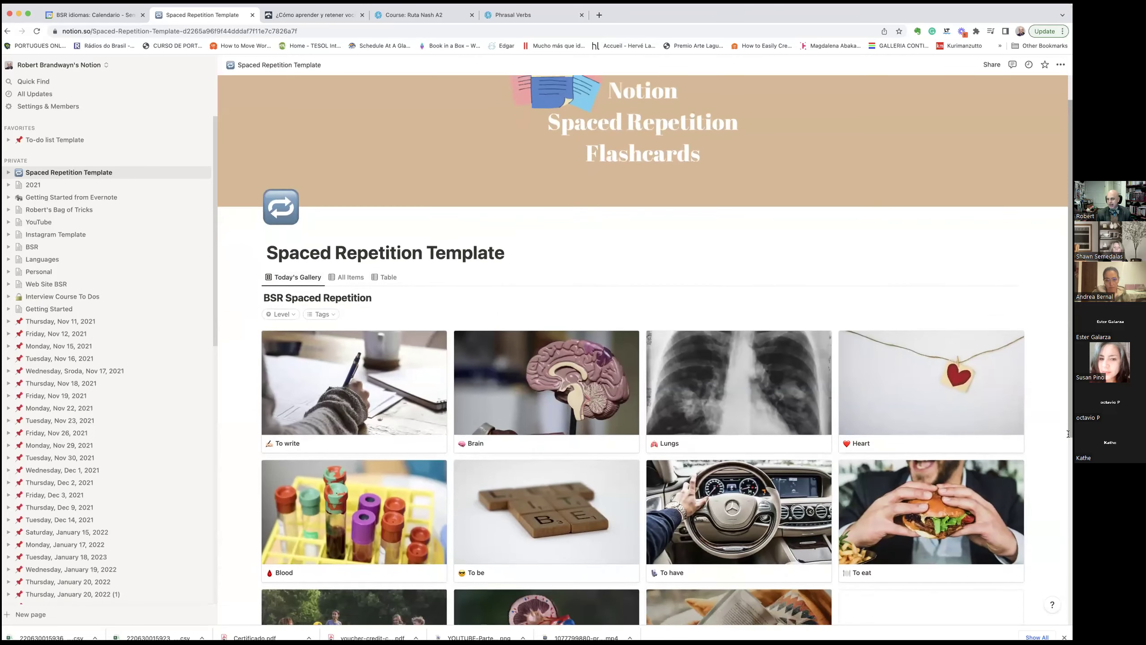
{"action": "scroll", "coordinate": [1067, 511], "scroll_direction": "down", "scroll_amount": 4}
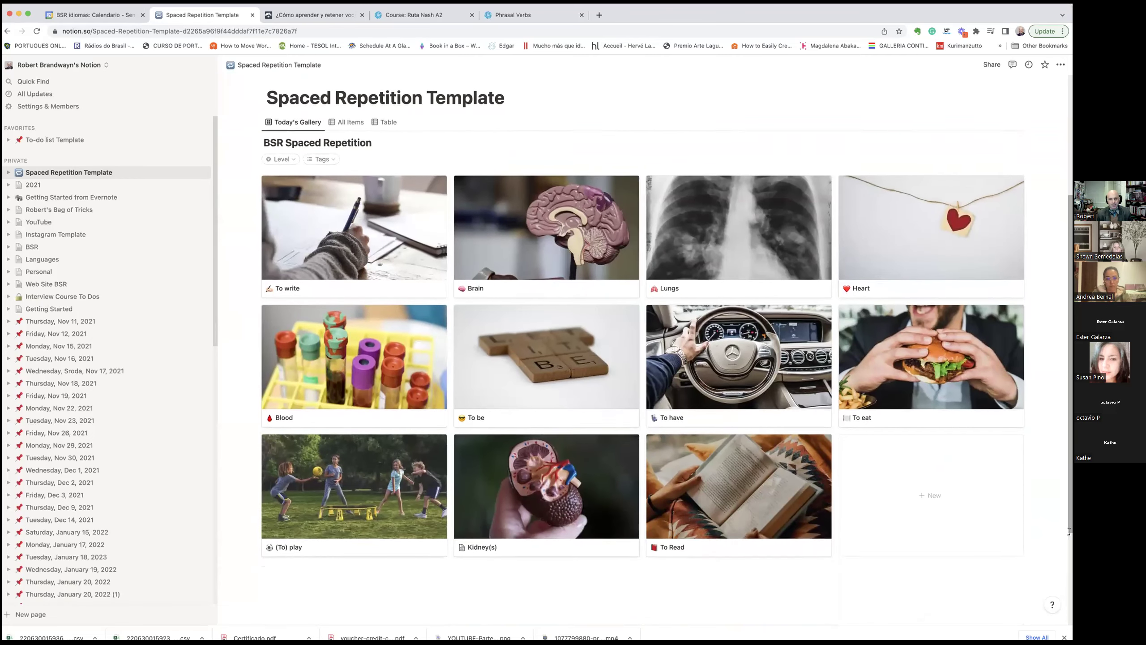
{"action": "scroll", "coordinate": [1069, 468], "scroll_direction": "up", "scroll_amount": 5}
{"action": "scroll", "coordinate": [1069, 468], "scroll_direction": "up", "scroll_amount": 2}
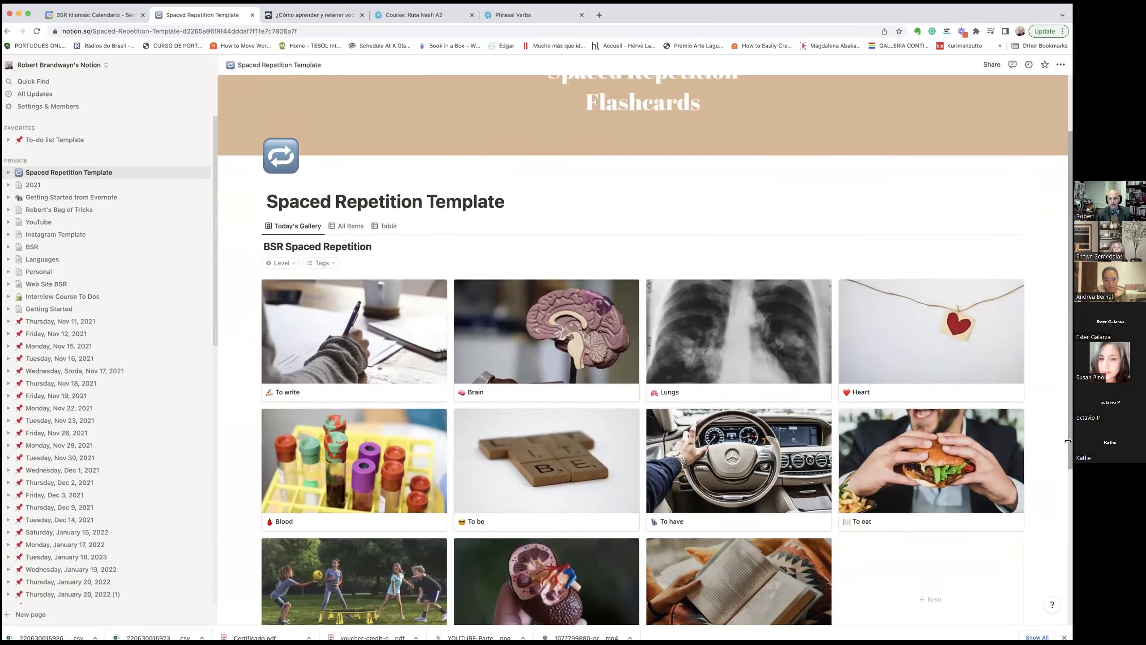
{"action": "scroll", "coordinate": [1048, 561], "scroll_direction": "down", "scroll_amount": 4}
{"action": "scroll", "coordinate": [1048, 561], "scroll_direction": "down", "scroll_amount": 3}
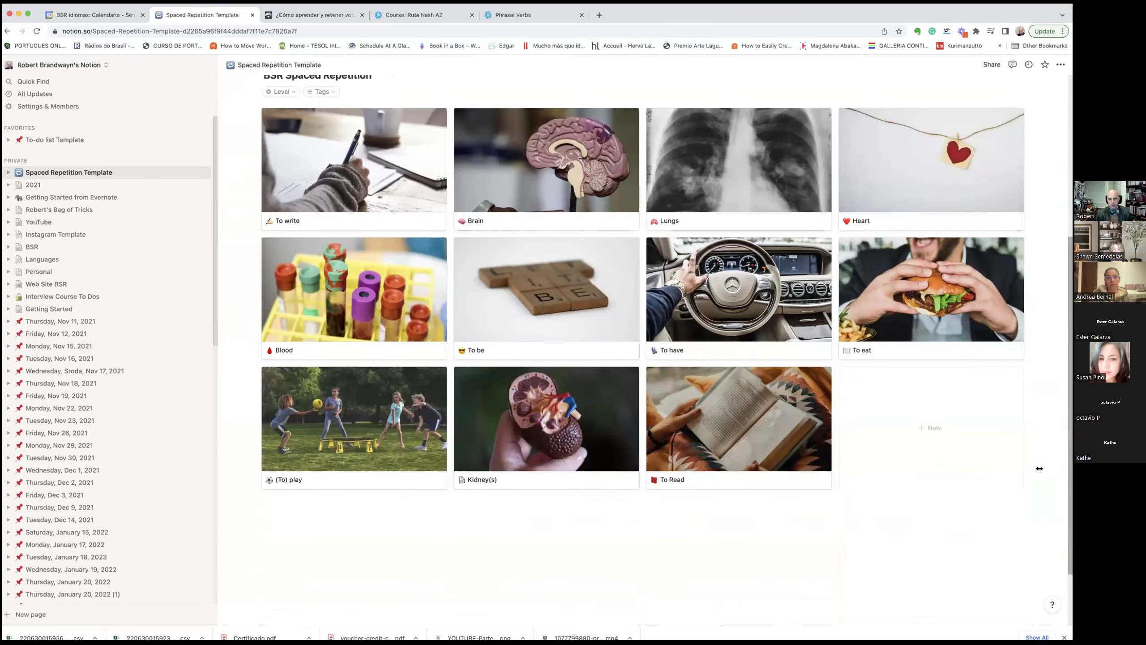
{"action": "scroll", "coordinate": [1045, 524], "scroll_direction": "up", "scroll_amount": 5}
{"action": "scroll", "coordinate": [1042, 488], "scroll_direction": "down", "scroll_amount": 2}
{"action": "scroll", "coordinate": [1041, 488], "scroll_direction": "down", "scroll_amount": 2}
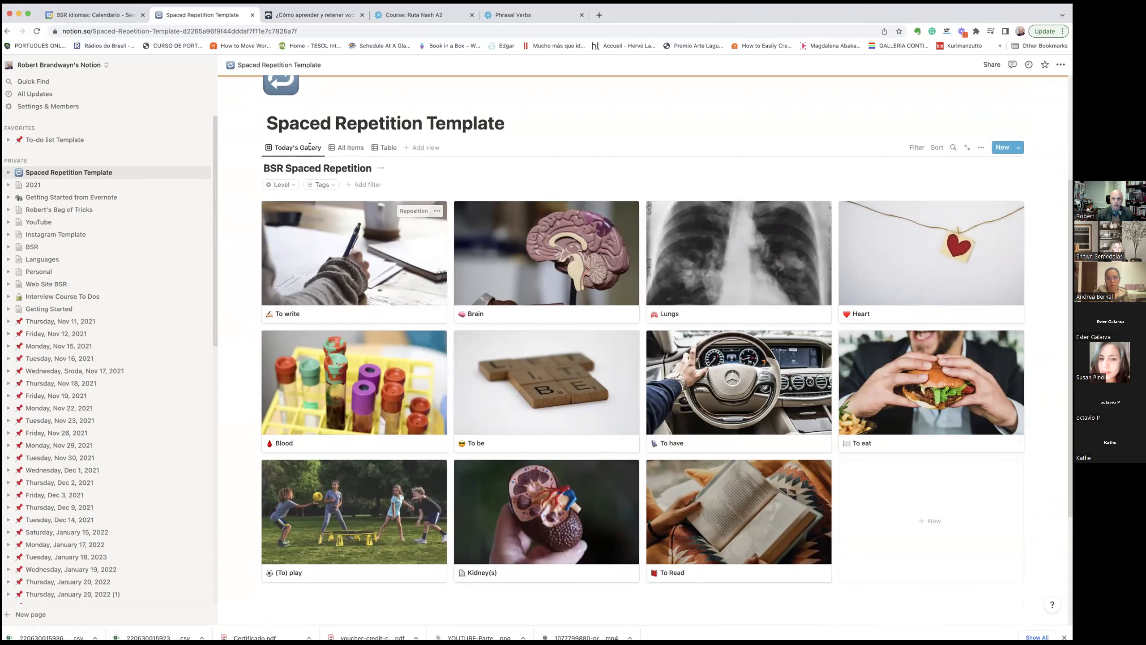
View the flashcard database as All Items and as Table, and return to Today's Gallery.
{"action": "left_click", "coordinate": [346, 148]}
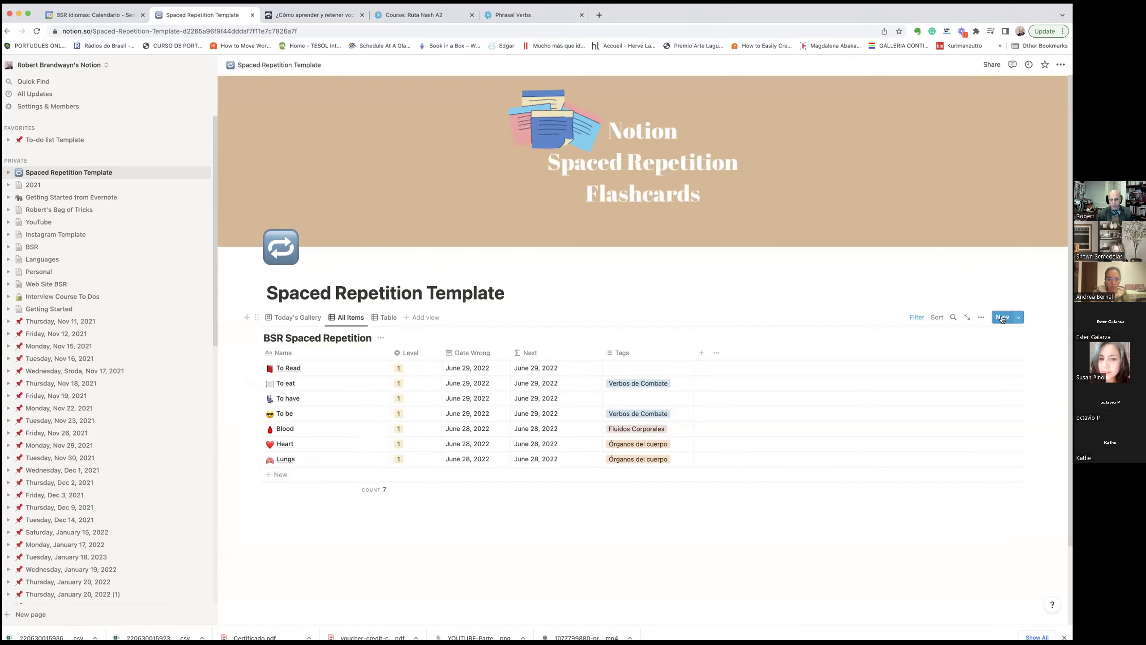
{"action": "left_click", "coordinate": [384, 317]}
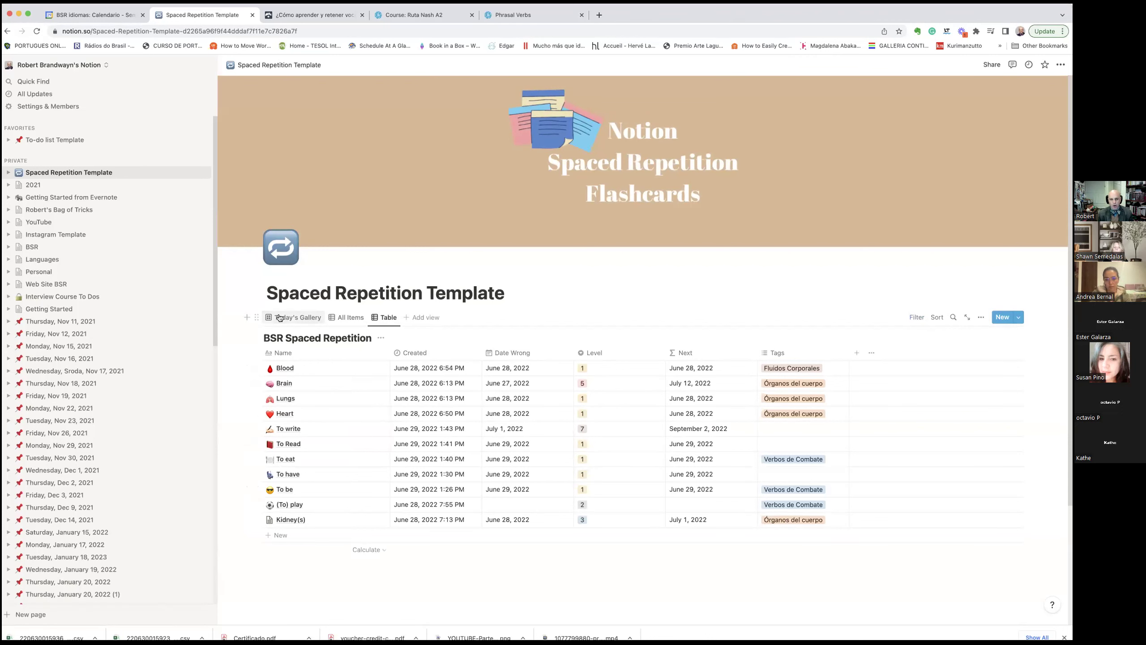
{"action": "left_click", "coordinate": [298, 317]}
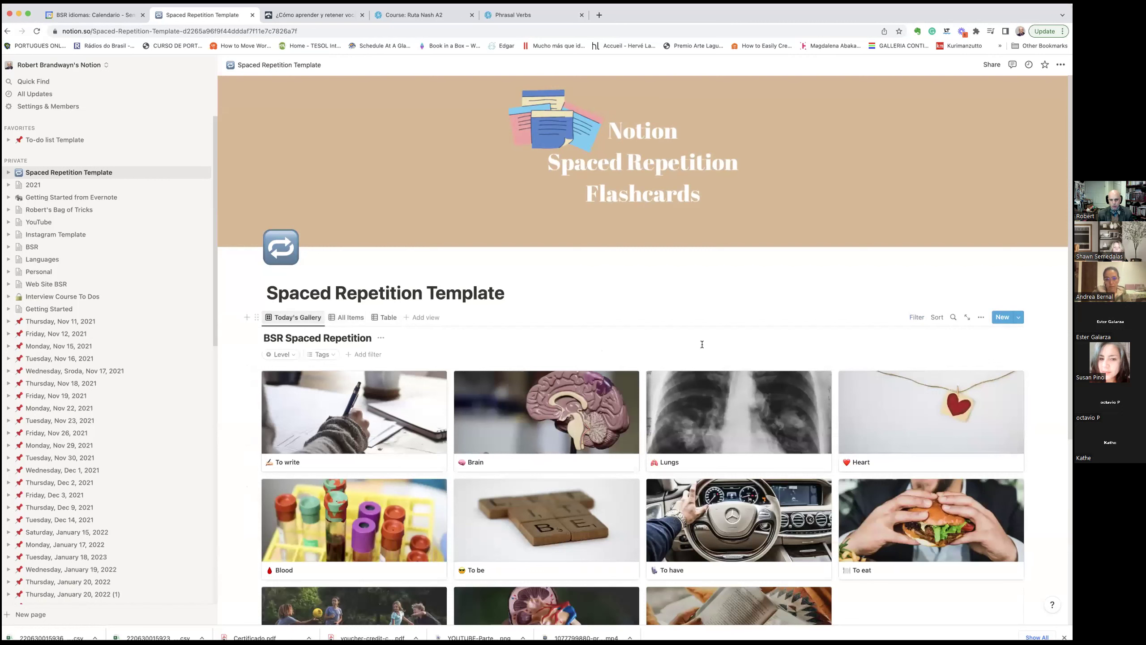
Filter Today's Gallery to the flashcards tagged Verbos de Combate.
{"action": "left_click", "coordinate": [916, 318]}
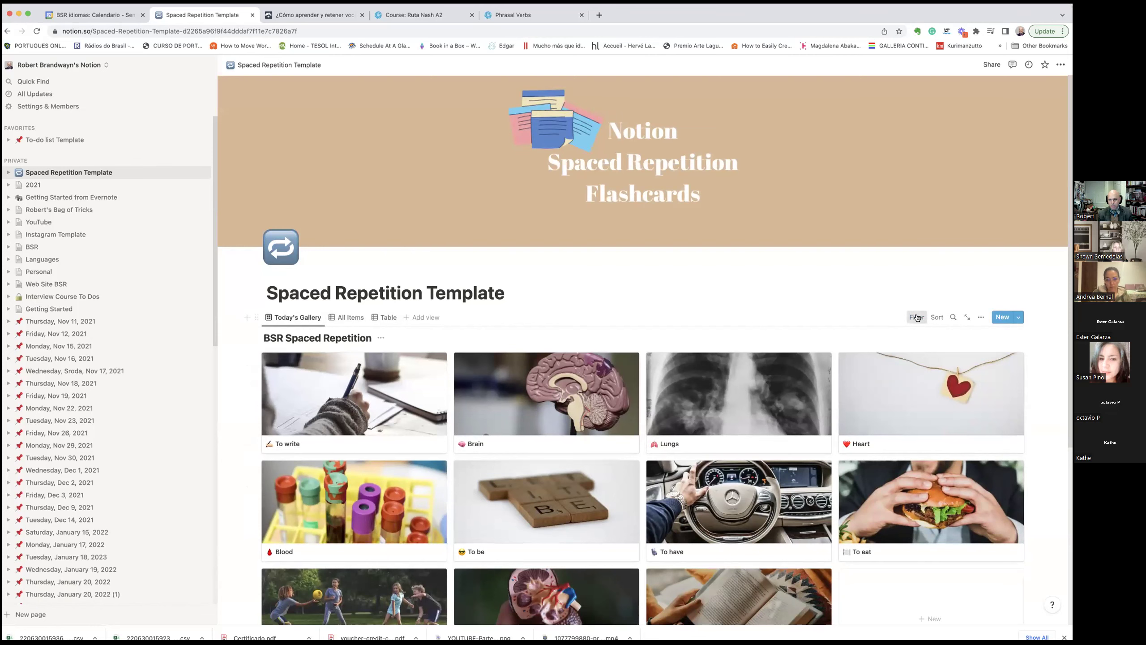
{"action": "left_click", "coordinate": [916, 318]}
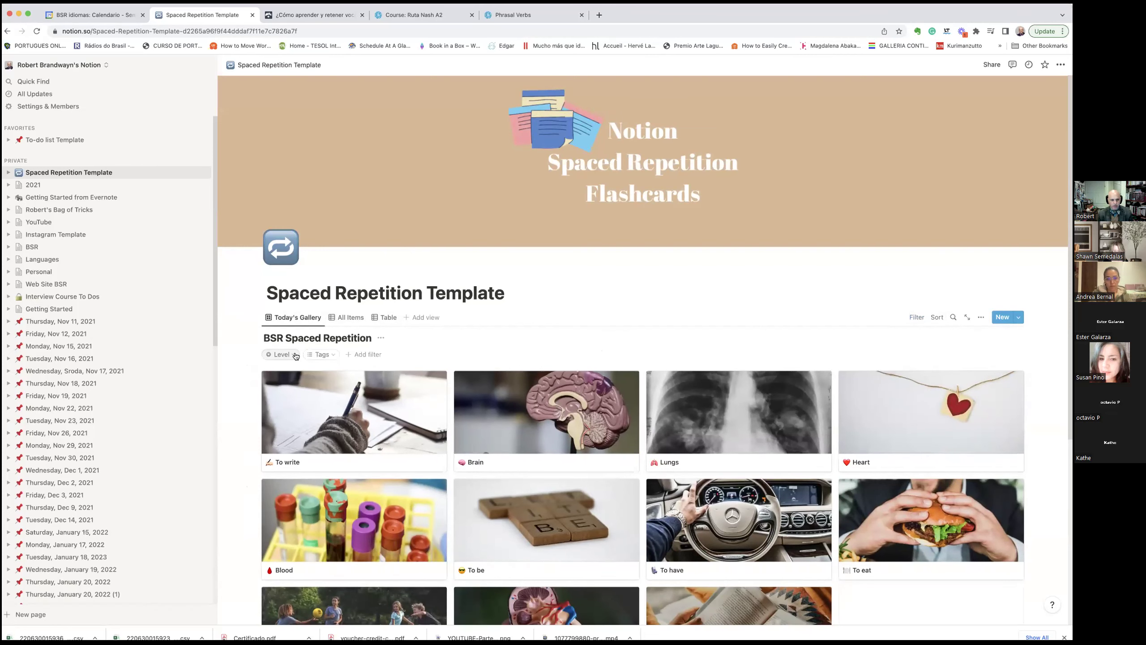
{"action": "left_click", "coordinate": [280, 355]}
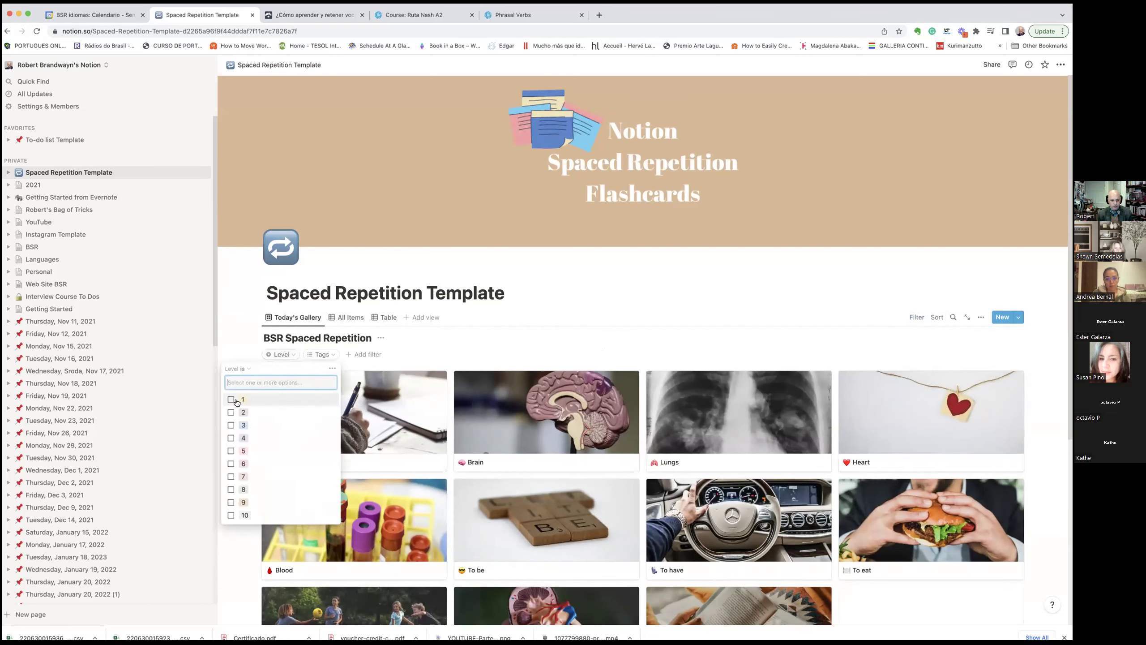
{"action": "left_click", "coordinate": [331, 354]}
{"action": "left_click", "coordinate": [271, 400]}
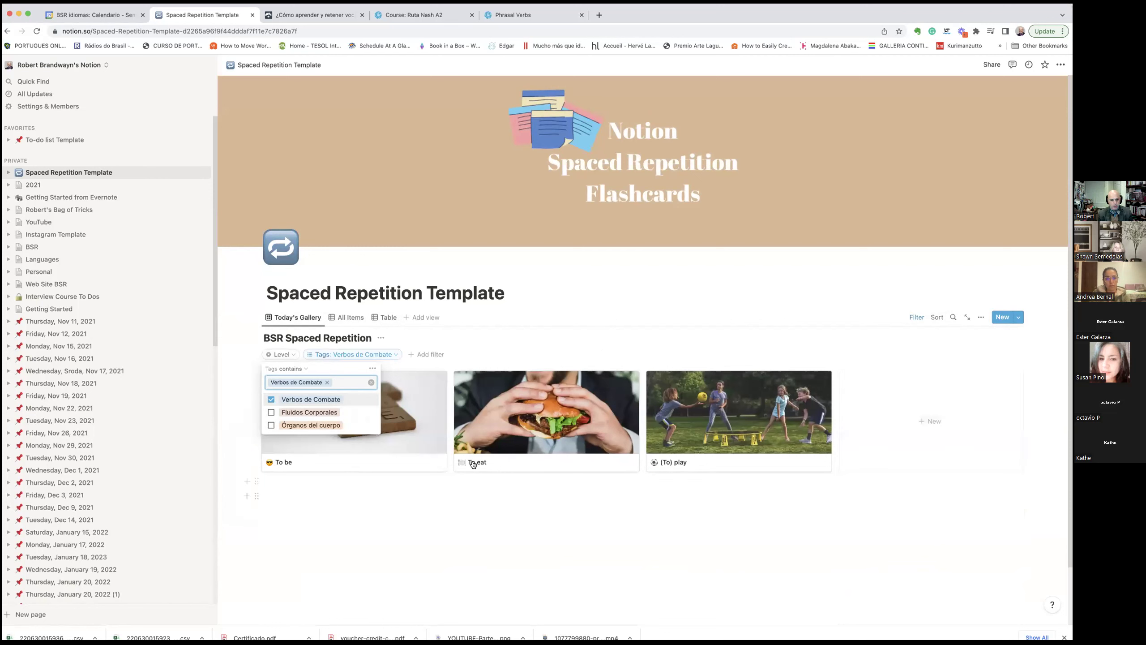
Try filtering the gallery by levels 1 through 10, and clear the Level filter's selection.
{"action": "left_click", "coordinate": [291, 354]}
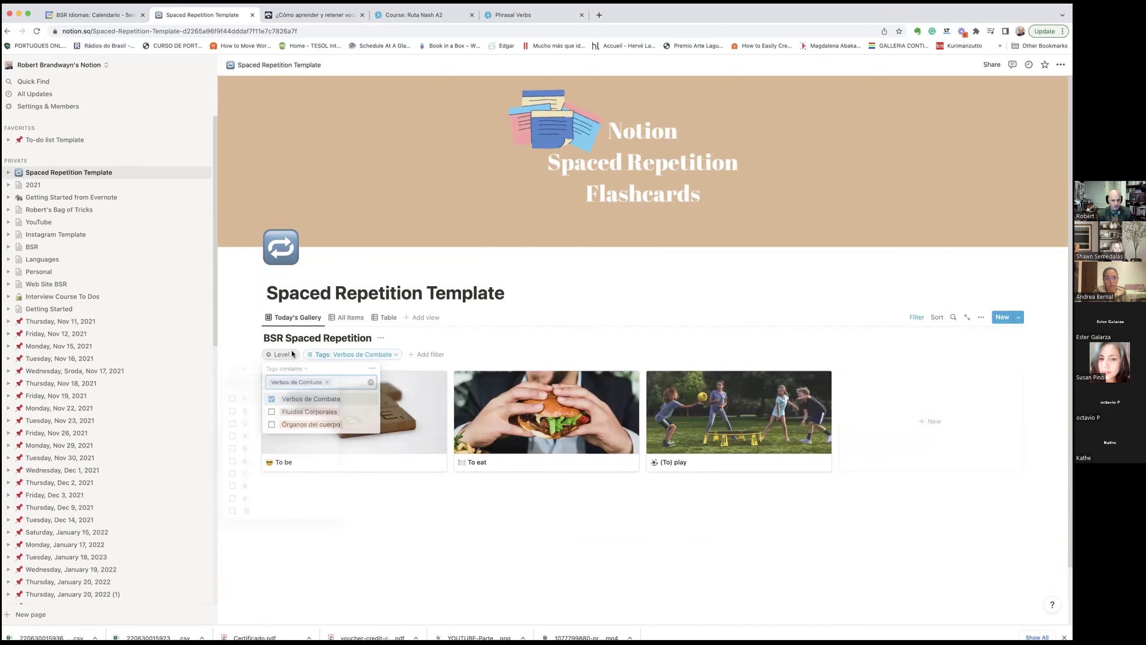
{"action": "left_click", "coordinate": [230, 398]}
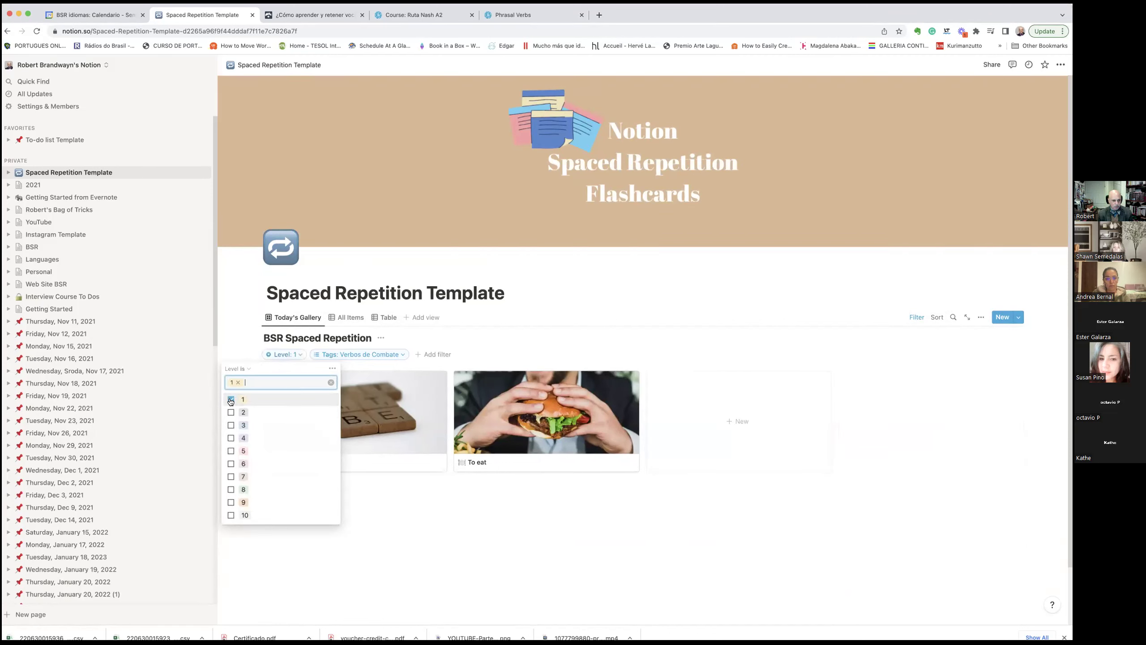
{"action": "left_click", "coordinate": [231, 412]}
{"action": "left_click", "coordinate": [231, 425]}
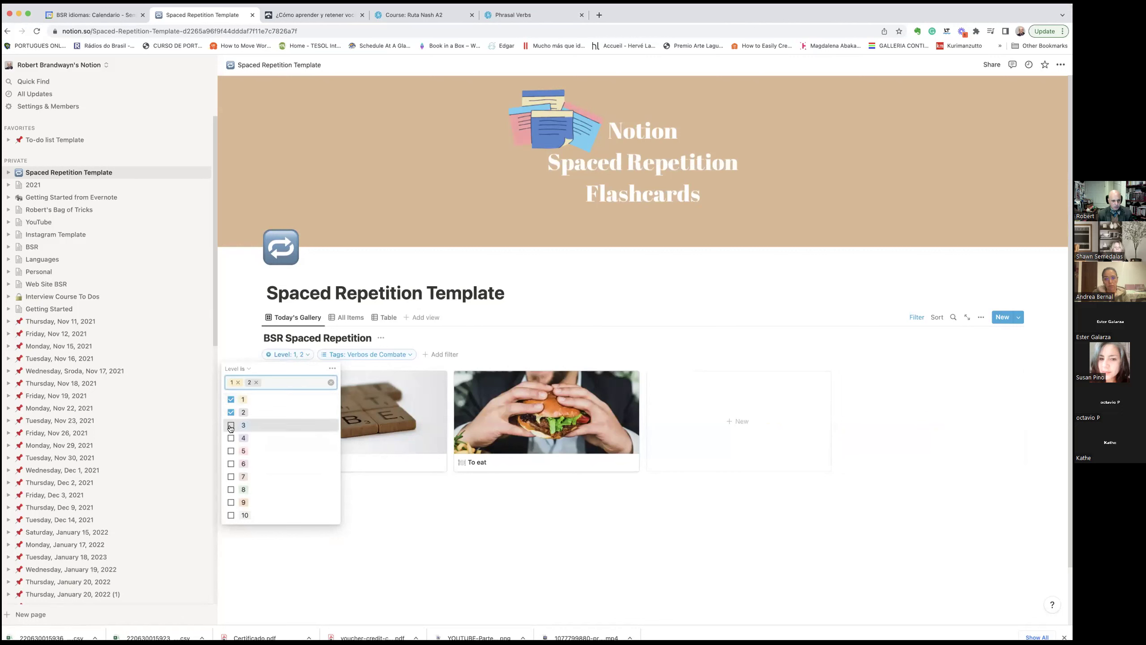
{"action": "left_click", "coordinate": [230, 437]}
{"action": "left_click", "coordinate": [230, 461]}
{"action": "left_click", "coordinate": [231, 472]}
{"action": "left_click", "coordinate": [230, 486]}
{"action": "left_click", "coordinate": [231, 498]}
{"action": "left_click", "coordinate": [231, 511]}
{"action": "left_click", "coordinate": [231, 534]}
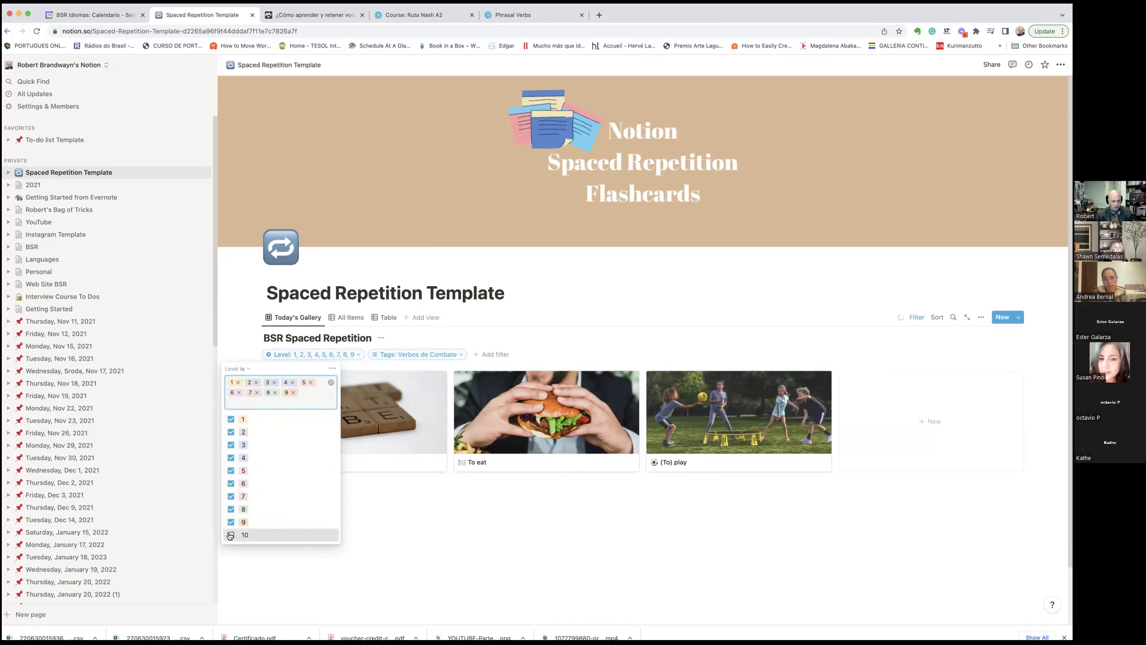
{"action": "left_click", "coordinate": [330, 383]}
{"action": "left_click", "coordinate": [515, 334]}
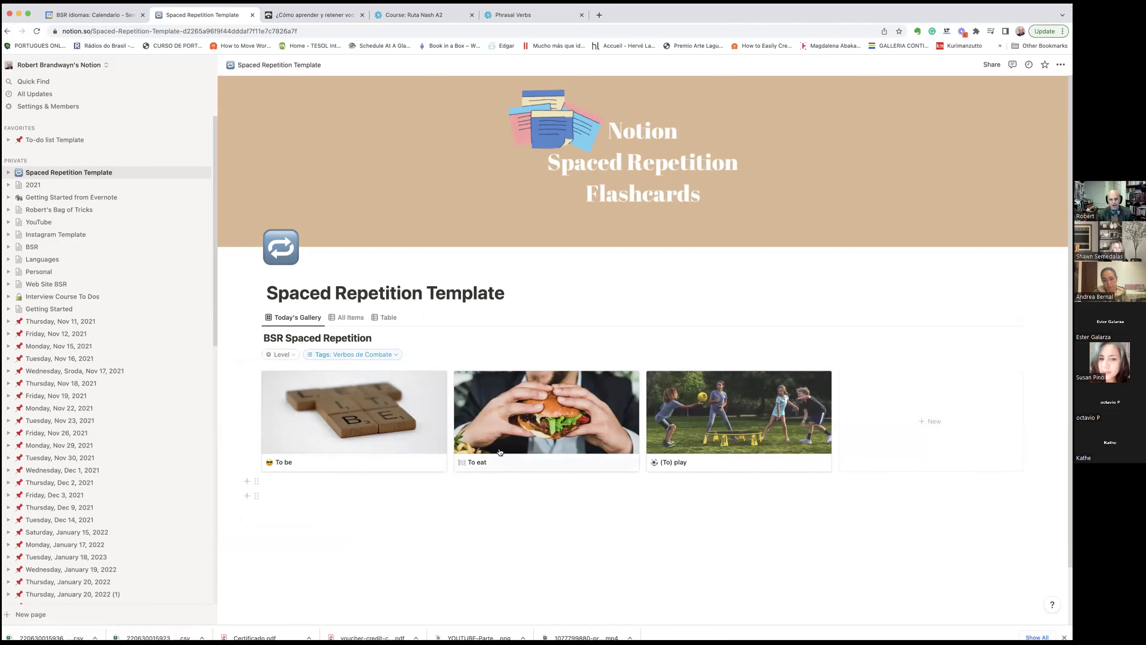
Open the To be flashcard, view it as a full page, and return to its preview over the gallery.
{"action": "left_click", "coordinate": [301, 319]}
{"action": "left_click", "coordinate": [546, 319]}
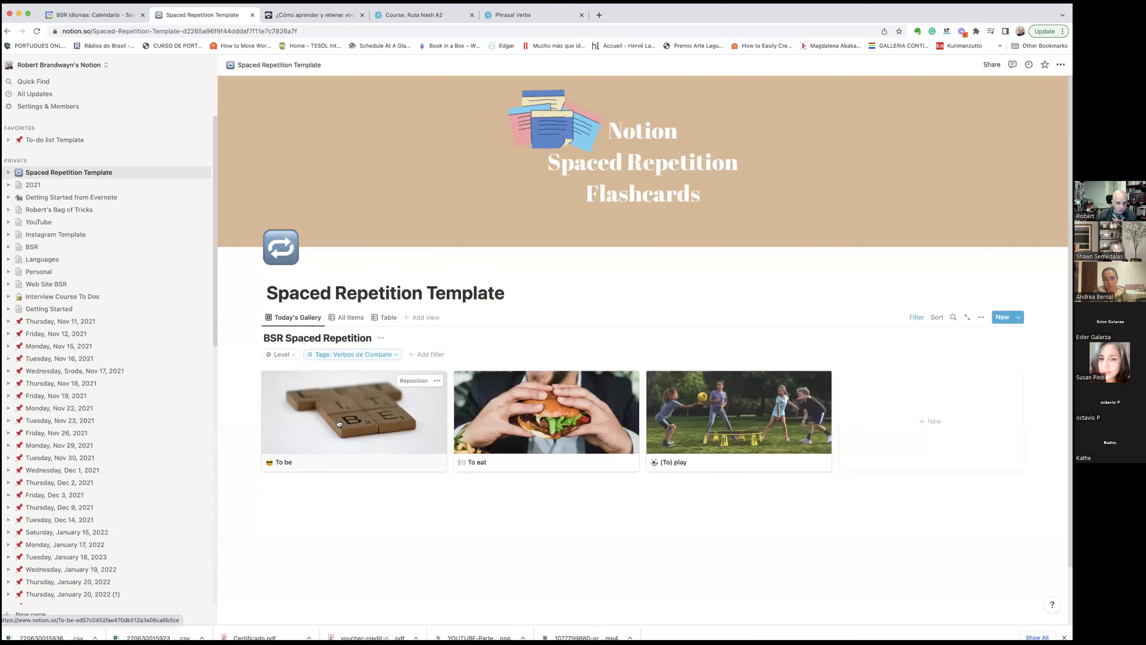
{"action": "left_click", "coordinate": [347, 433]}
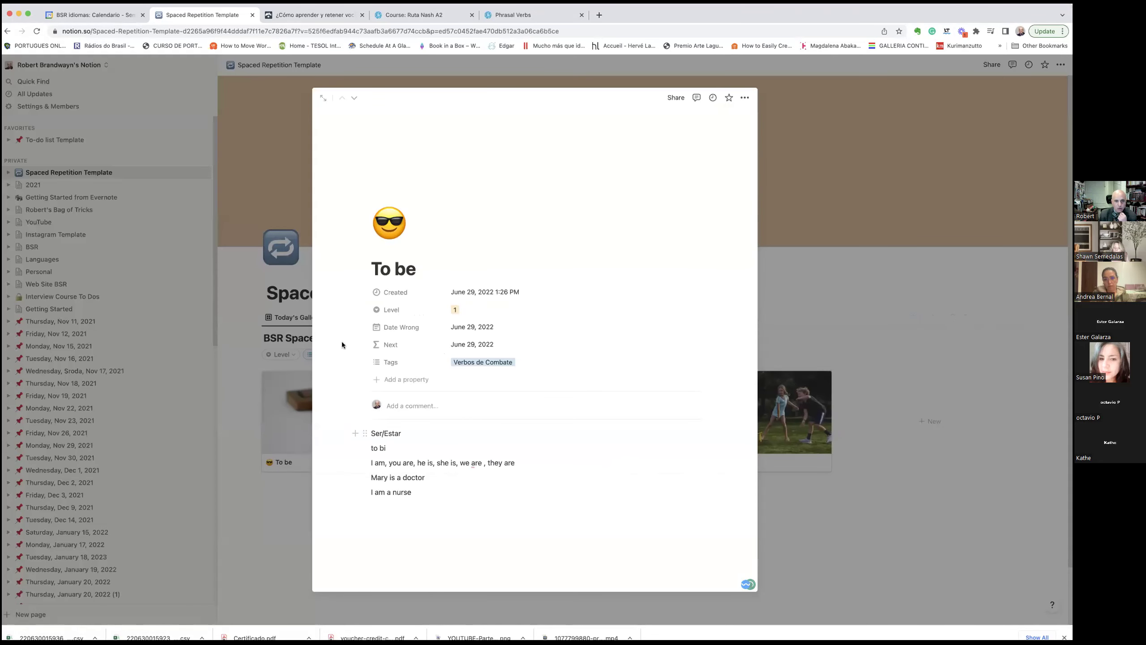
{"action": "left_click", "coordinate": [319, 98]}
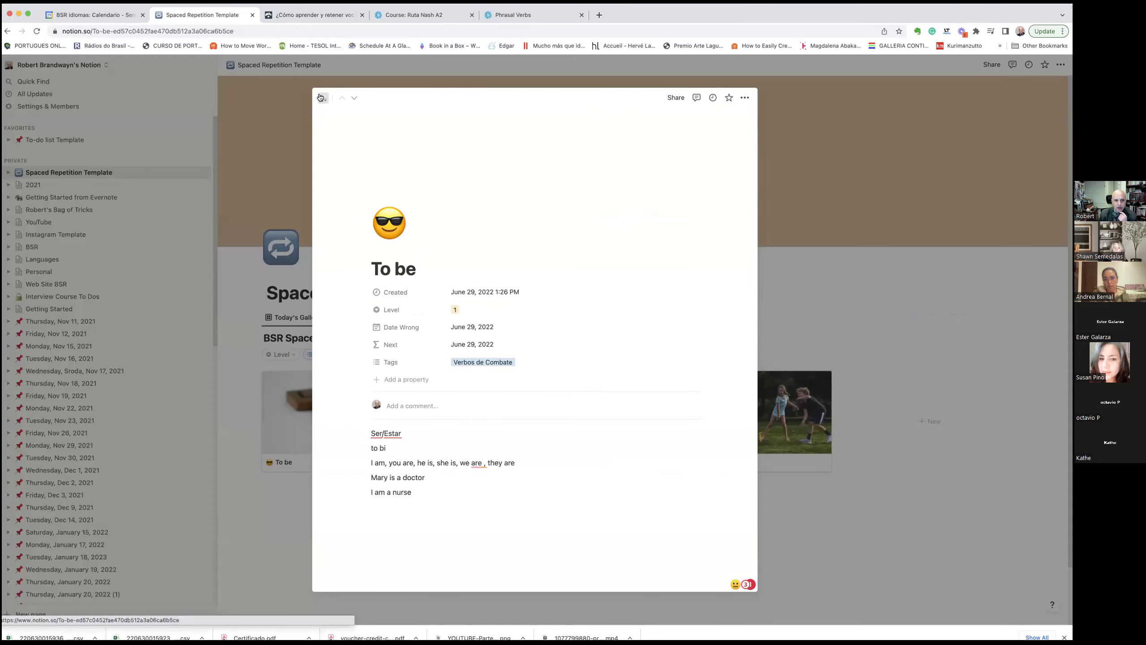
{"action": "left_click", "coordinate": [7, 31]}
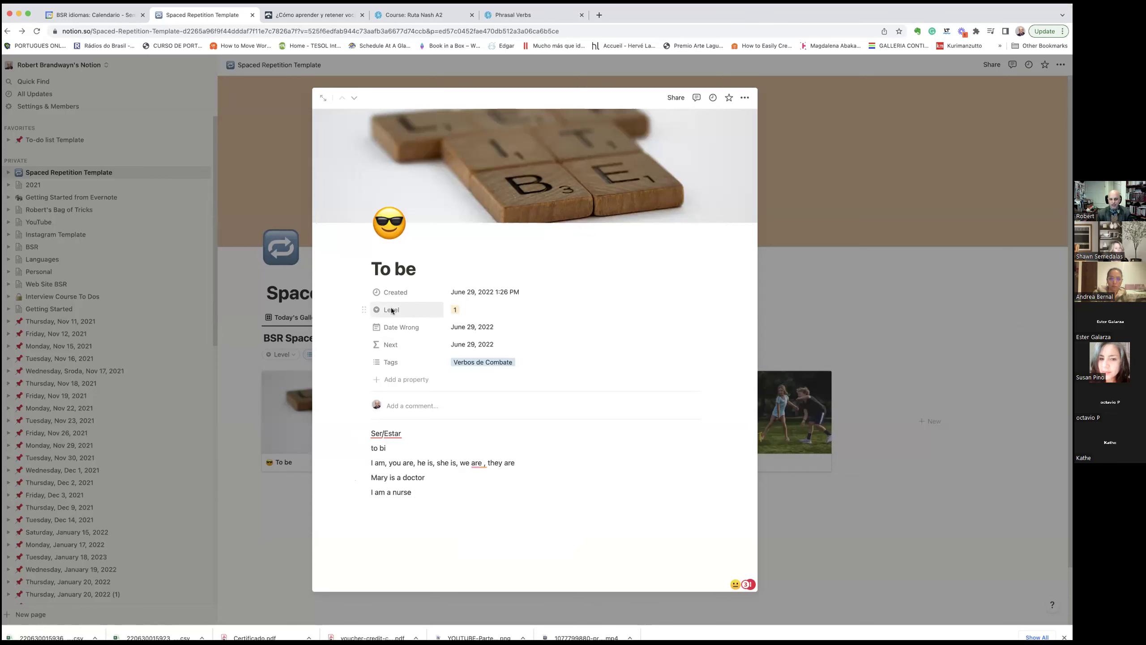
Set the To be flashcard's Level to 2 and close the card.
{"action": "left_click", "coordinate": [377, 310]}
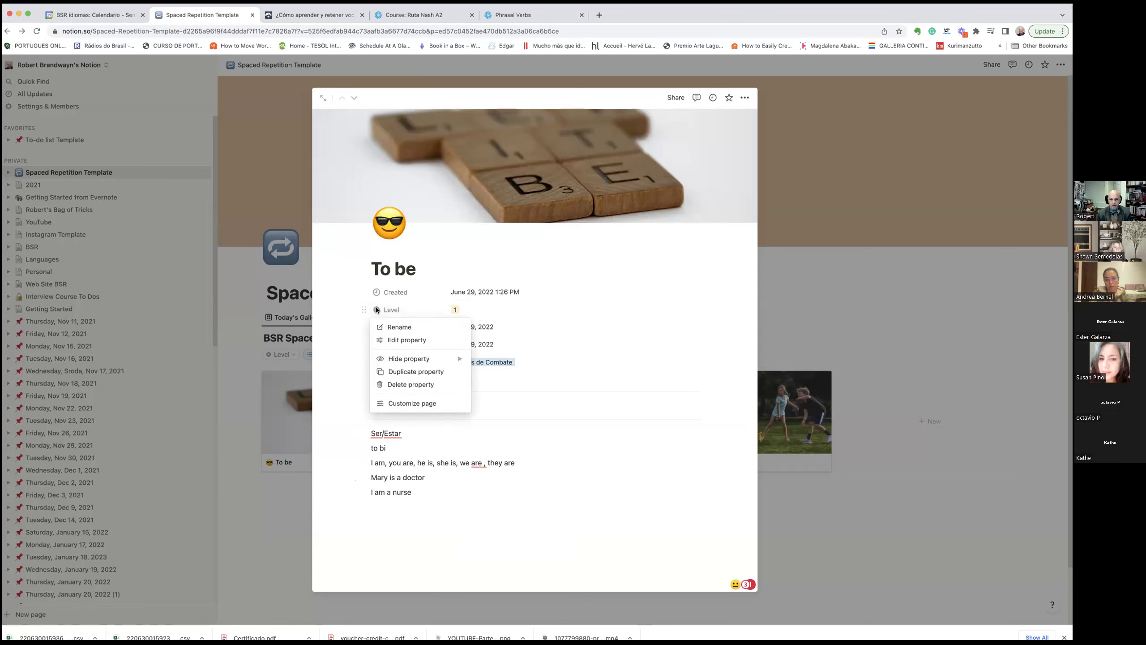
{"action": "left_click", "coordinate": [467, 308]}
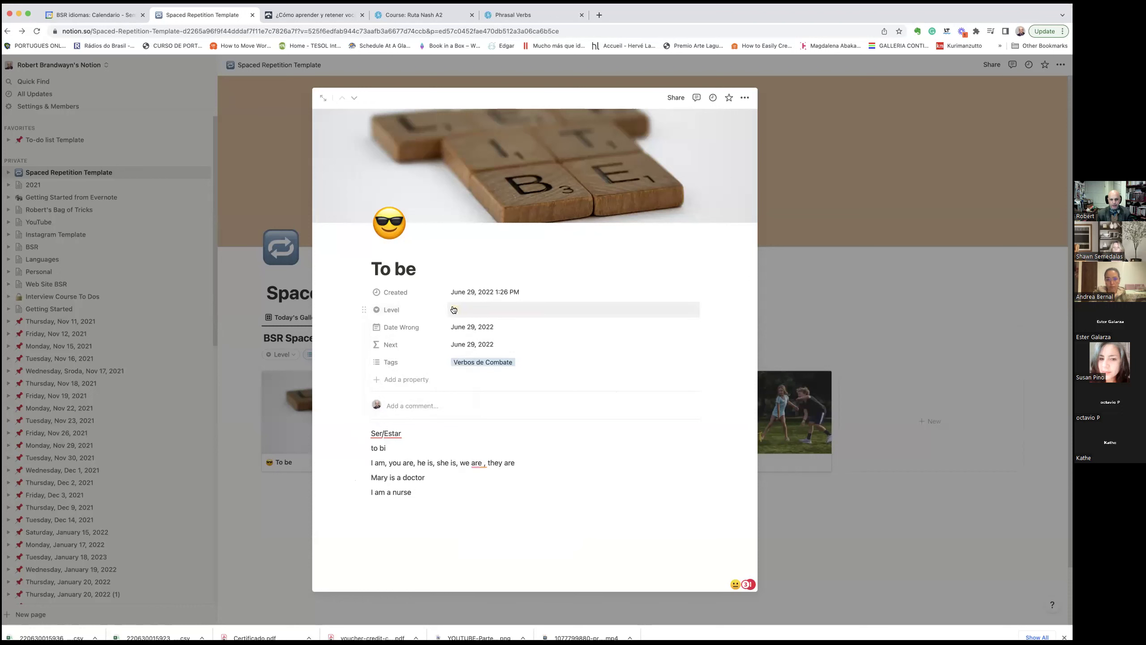
{"action": "left_click", "coordinate": [453, 309]}
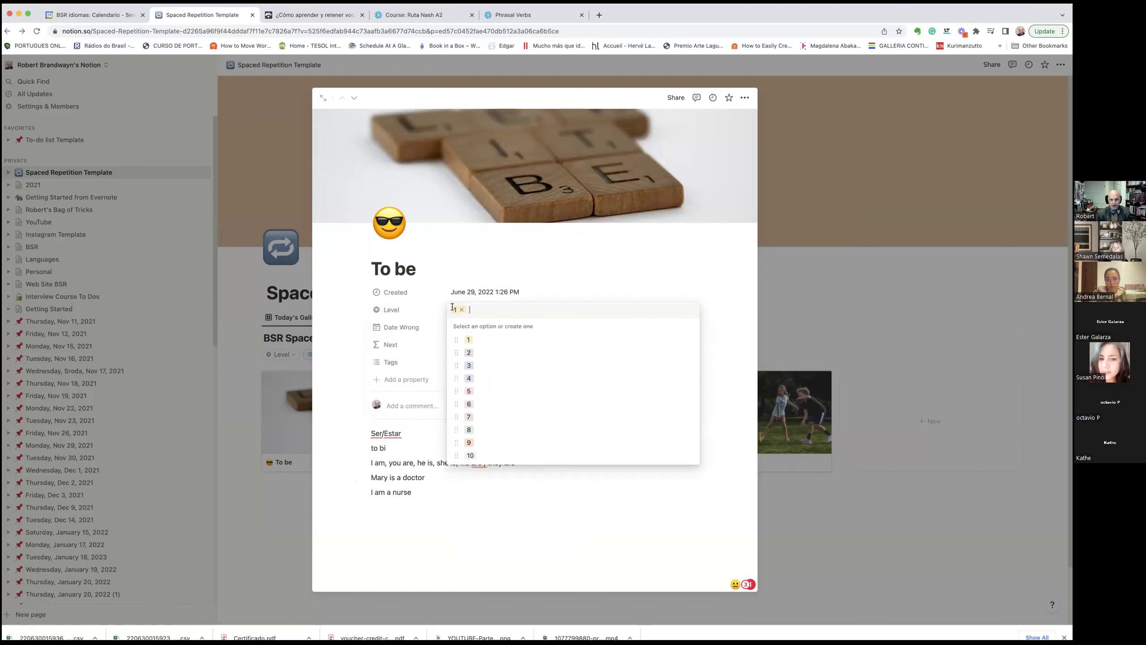
{"action": "left_click", "coordinate": [468, 355]}
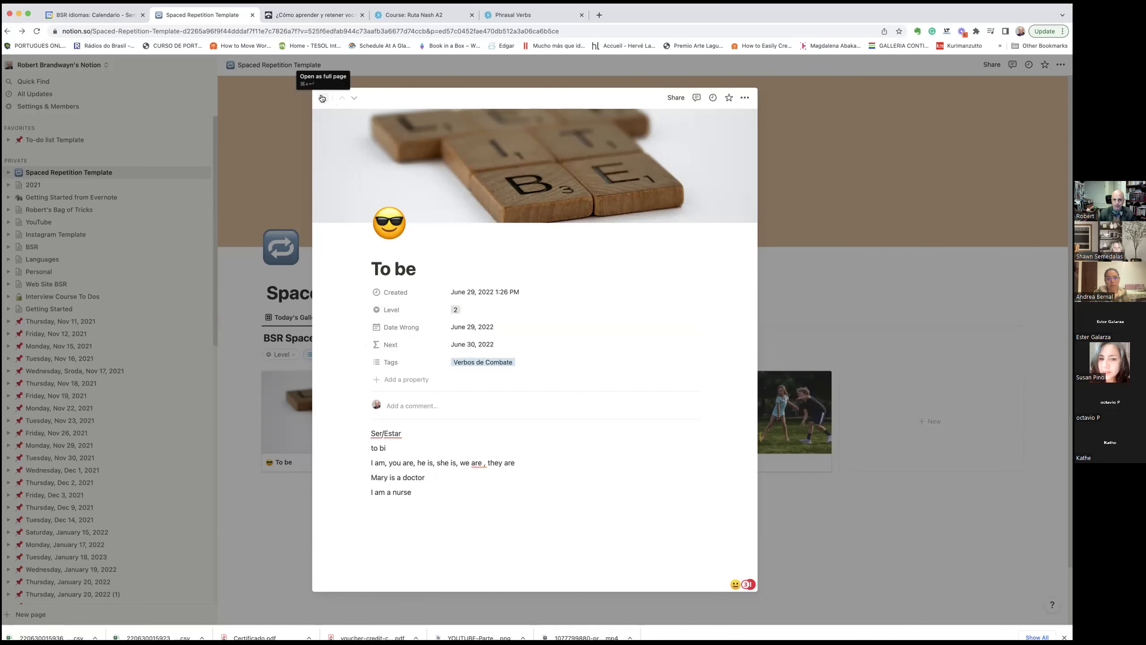
{"action": "left_click", "coordinate": [832, 222]}
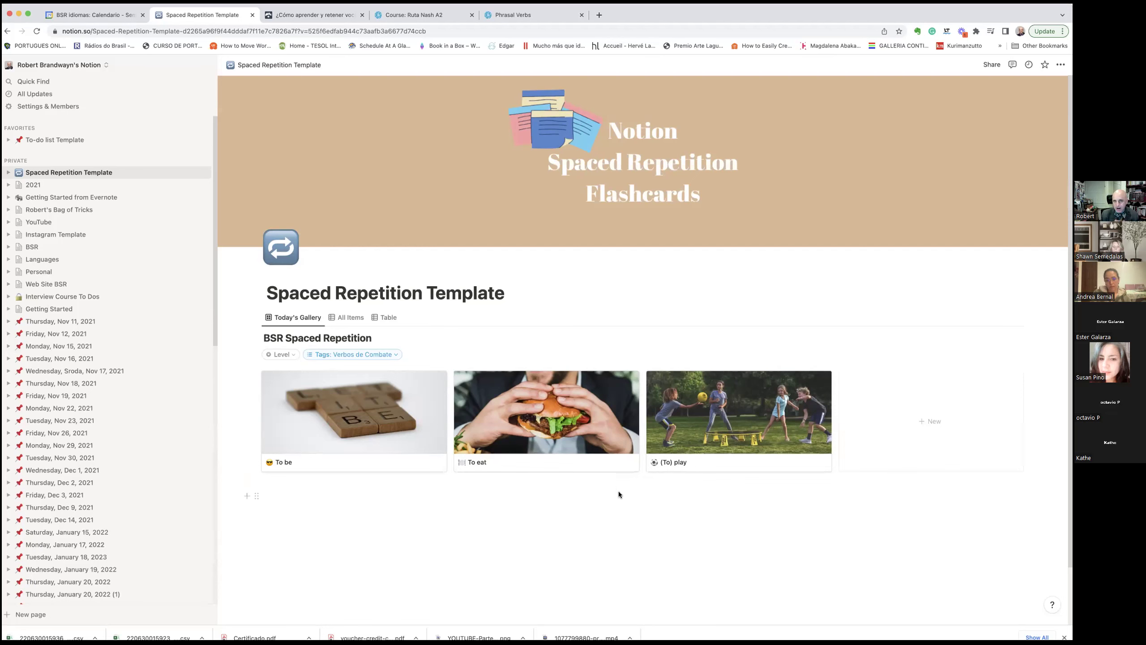
Open the To eat flashcard and make its pronunciation line "tu it" bold.
{"action": "left_click", "coordinate": [559, 422]}
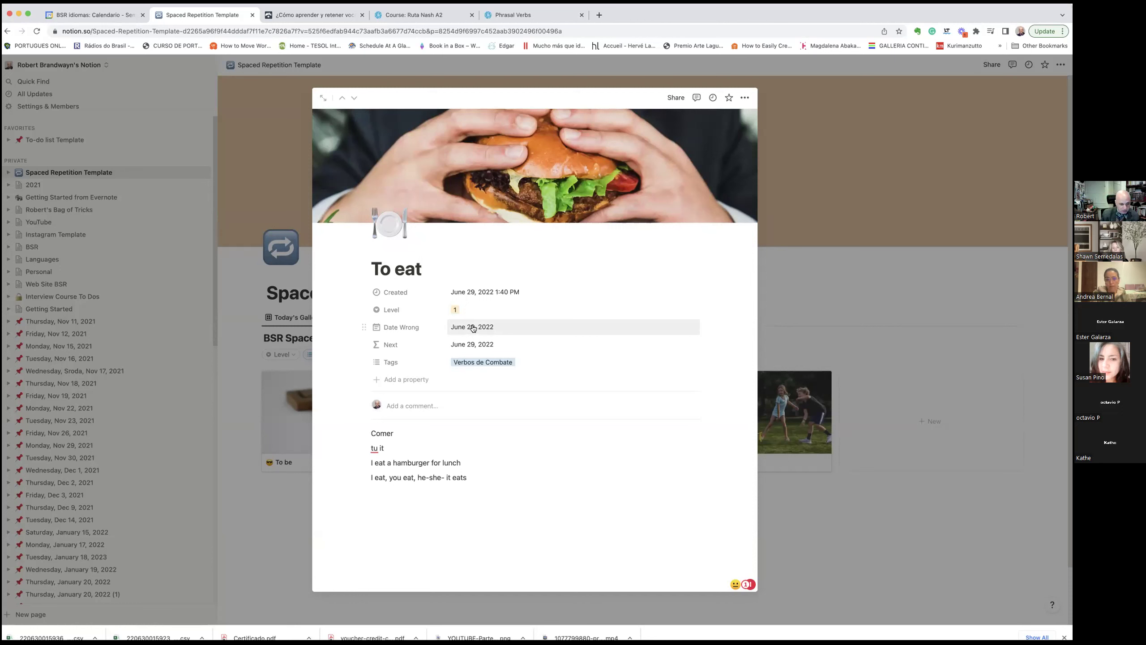
{"action": "left_click_drag", "start_coordinate": [398, 431], "coordinate": [370, 448]}
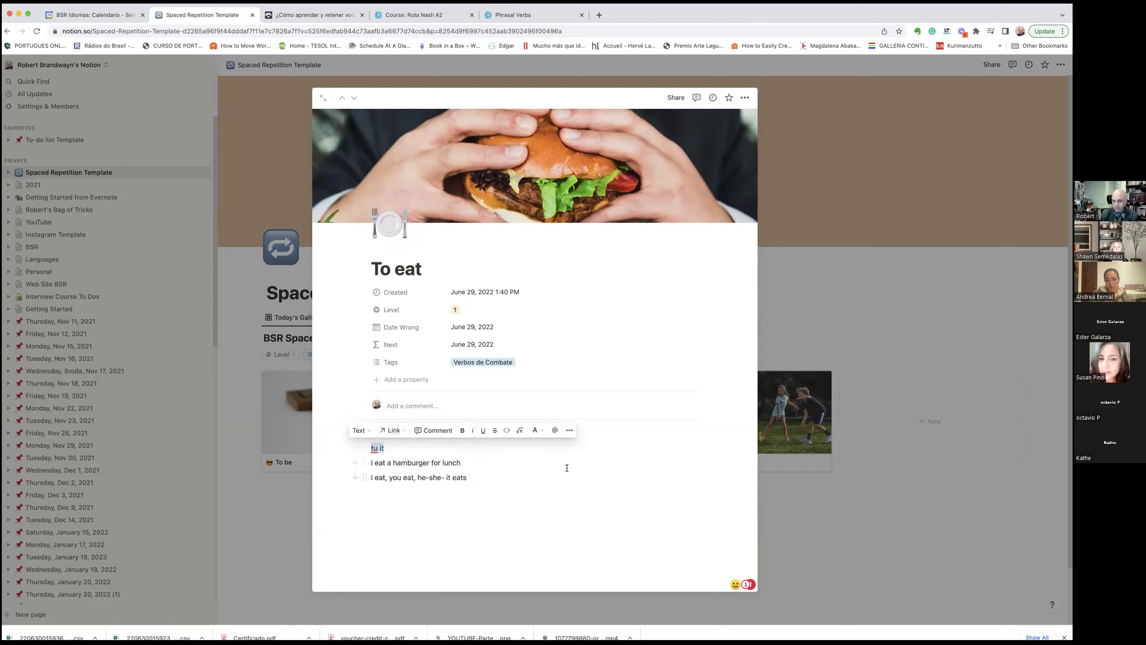
{"action": "left_click", "coordinate": [542, 430]}
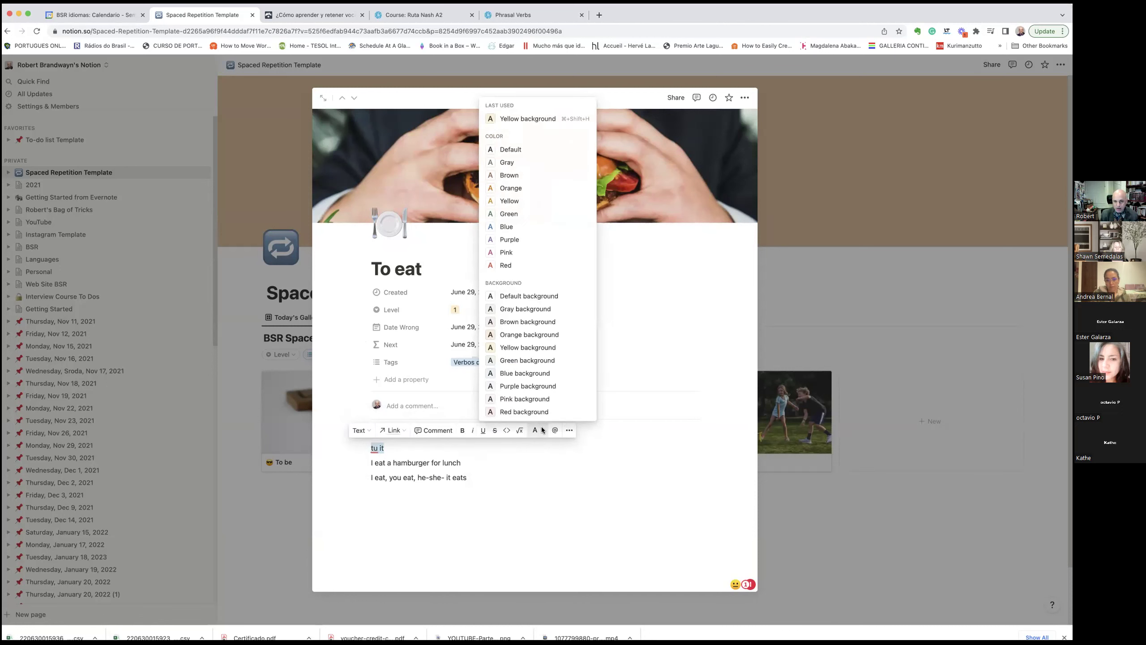
{"action": "left_click", "coordinate": [541, 429]}
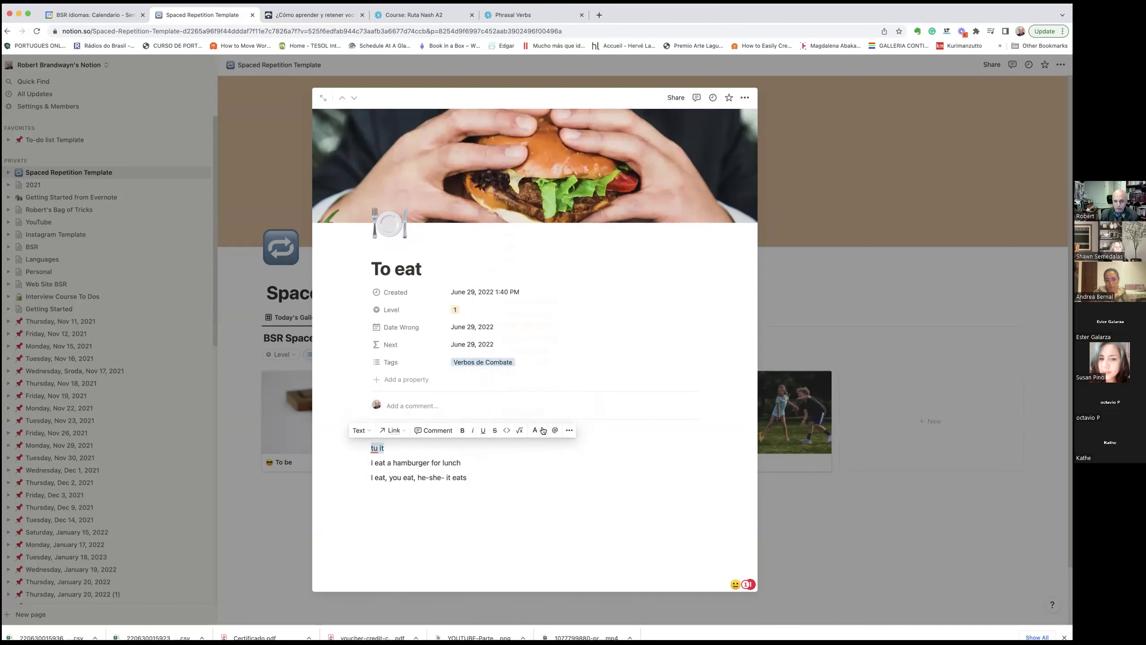
{"action": "left_click", "coordinate": [461, 430]}
{"action": "left_click", "coordinate": [368, 430]}
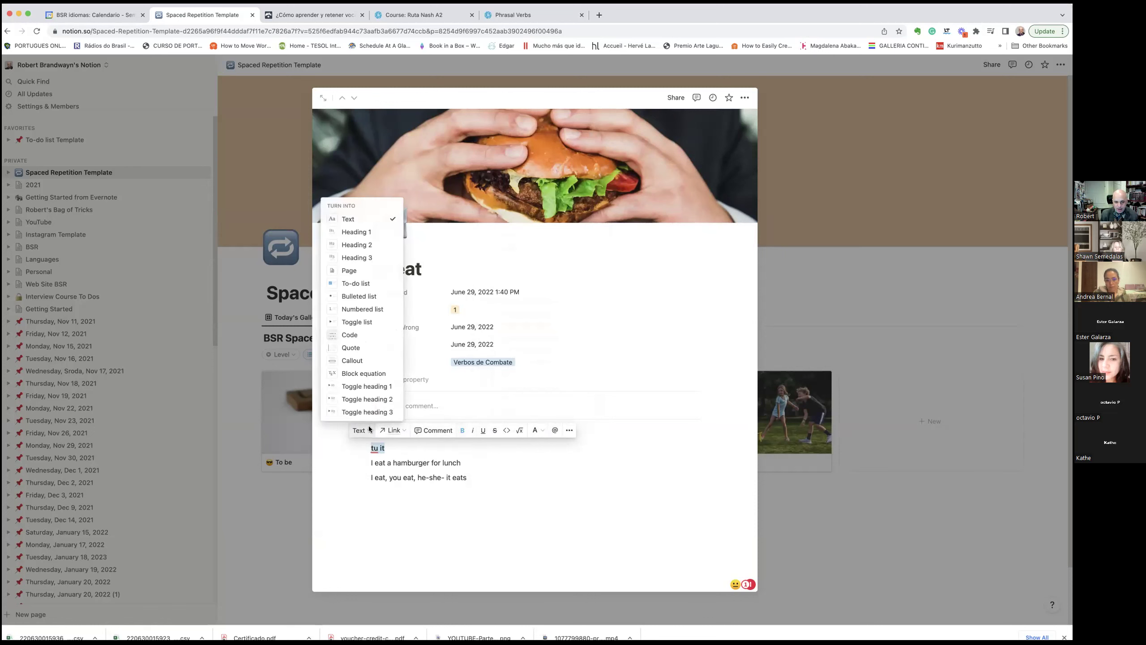
{"action": "left_click", "coordinate": [557, 453]}
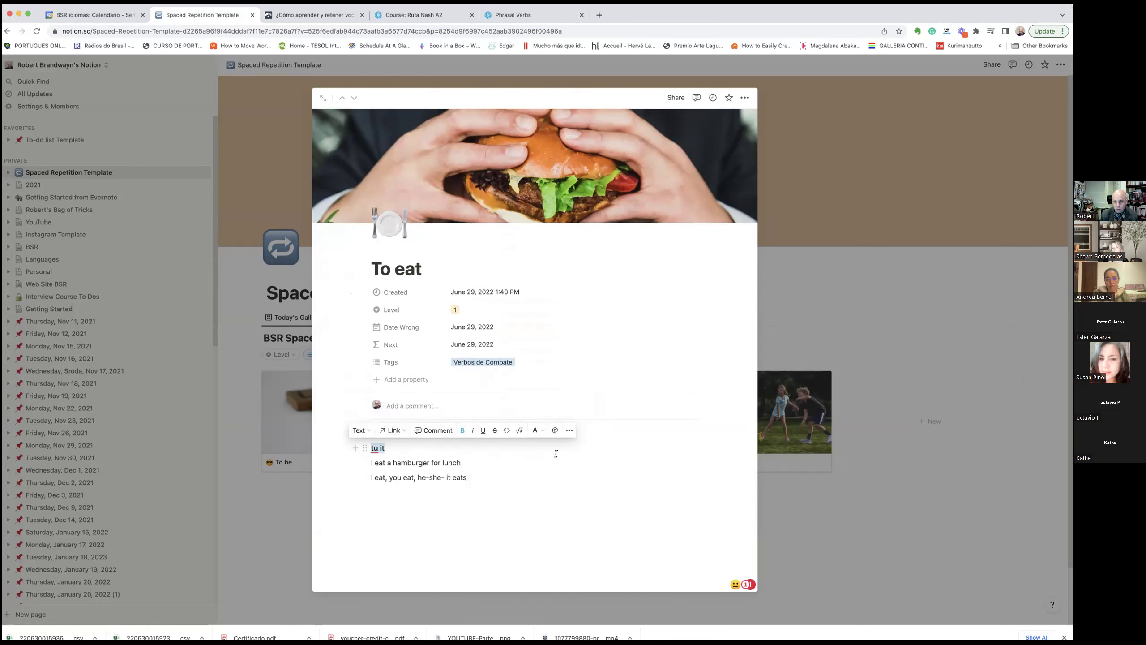
{"action": "left_click", "coordinate": [482, 464]}
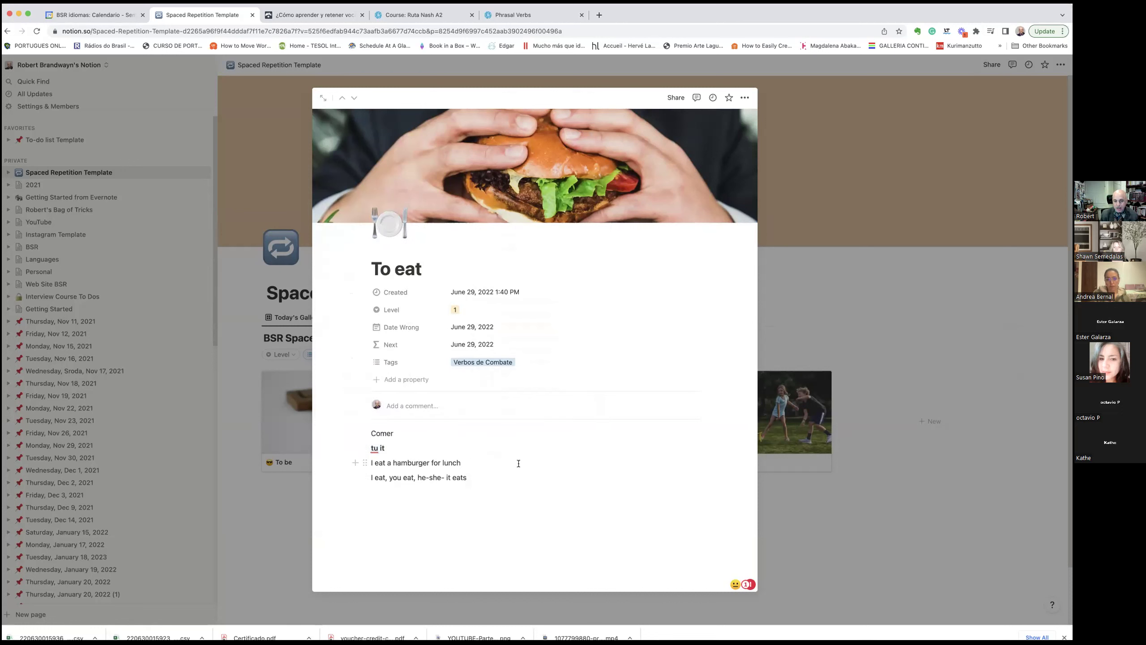
Add the line "They eat a hamburger every day when they finish their shift" at the end of the To eat flashcard's notes.
{"action": "left_click_drag", "start_coordinate": [366, 466], "coordinate": [508, 478]}
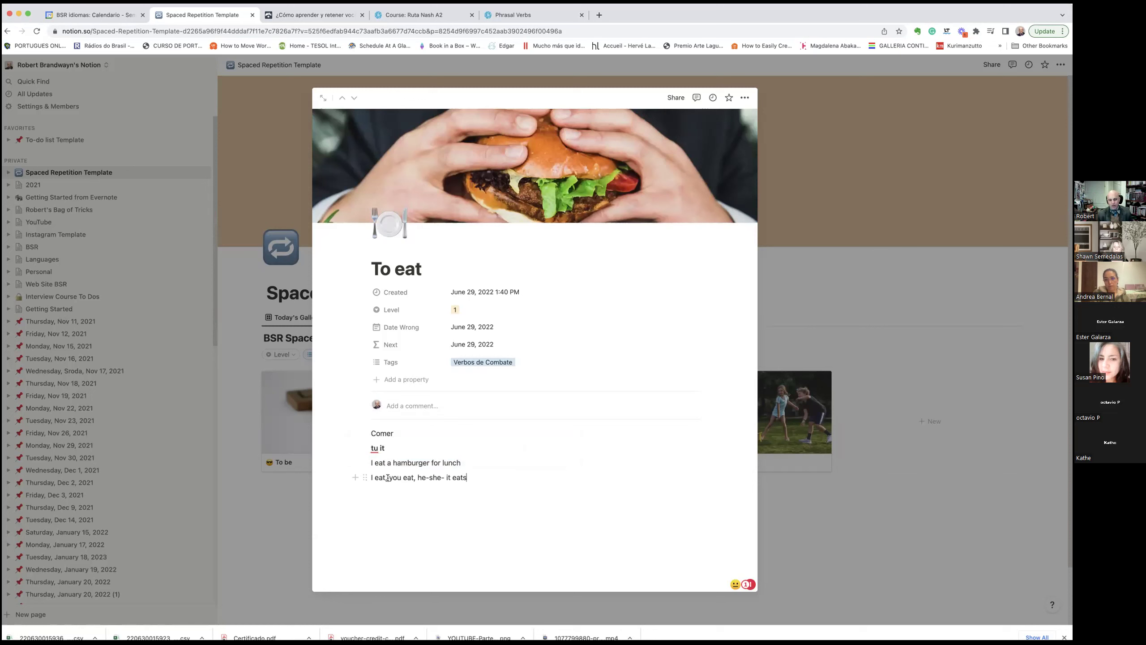
{"action": "left_click", "coordinate": [414, 478]}
{"action": "type", "text": ","}
{"action": "left_click", "coordinate": [483, 478]}
{"action": "key", "text": "Return"}
{"action": "type", "text": "s"}
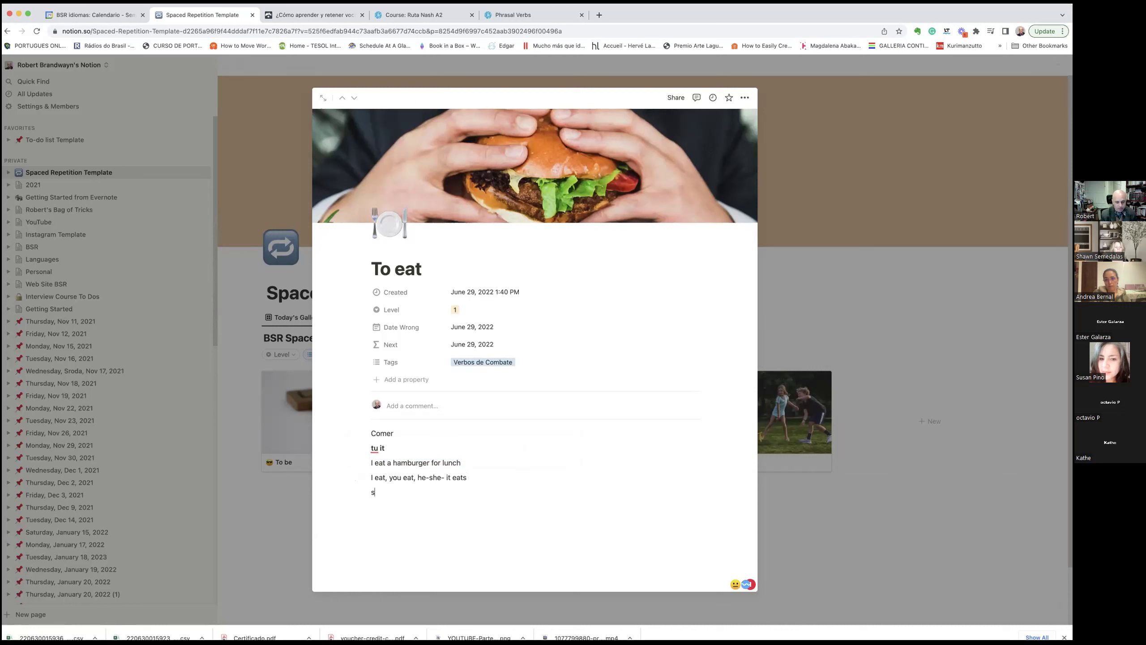
{"action": "key", "text": "BackSpace"}
{"action": "type", "text": "They eat a hamburger"}
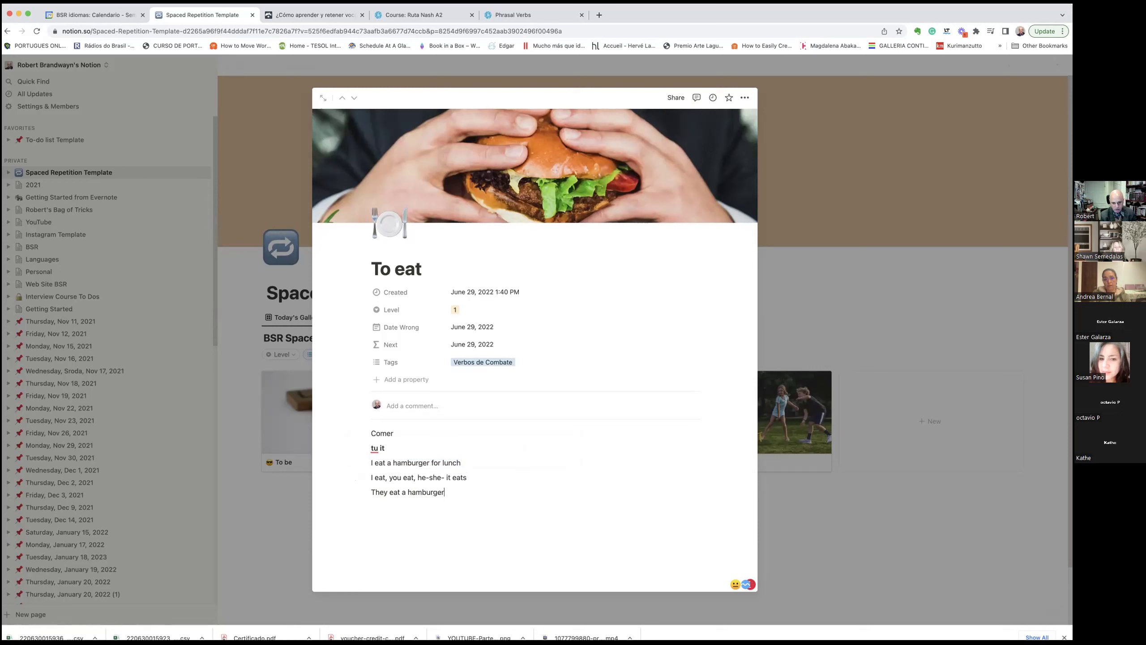
{"action": "type", "text": " every day"}
{"action": "type", "text": " on "}
{"action": "type", "text": " when they fin"}
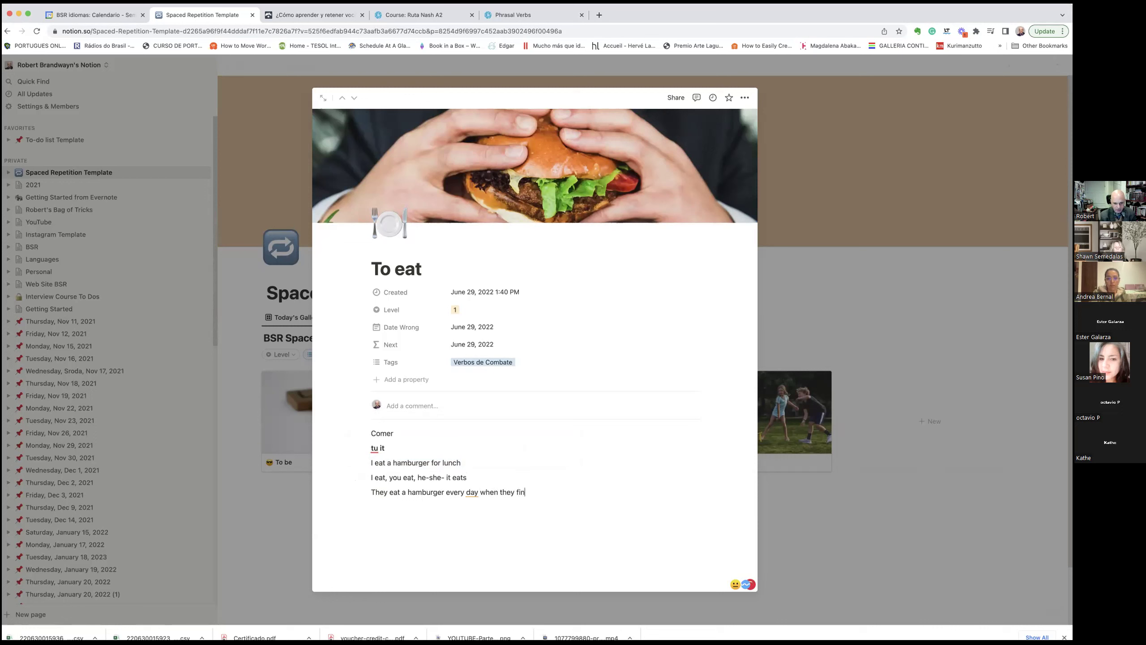
{"action": "type", "text": "ish their shift"}
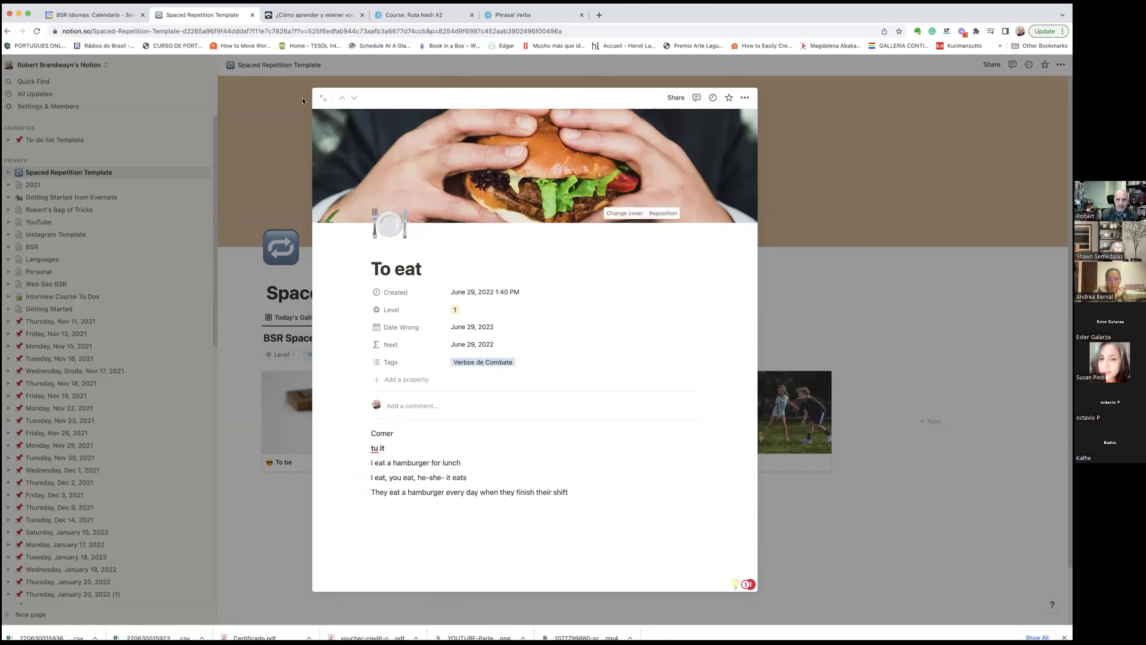
Leave the To eat flashcard for the BSR Spaced Repetition database and remove Verbos de Combate from its Tags filter.
{"action": "left_click", "coordinate": [324, 98]}
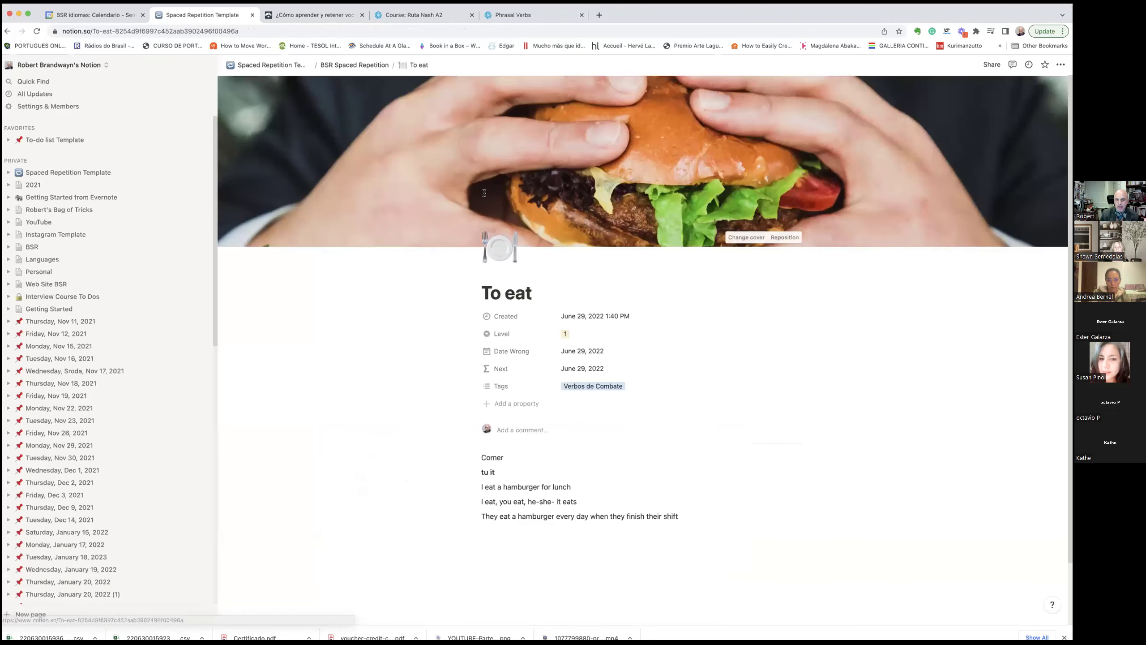
{"action": "left_click", "coordinate": [338, 66]}
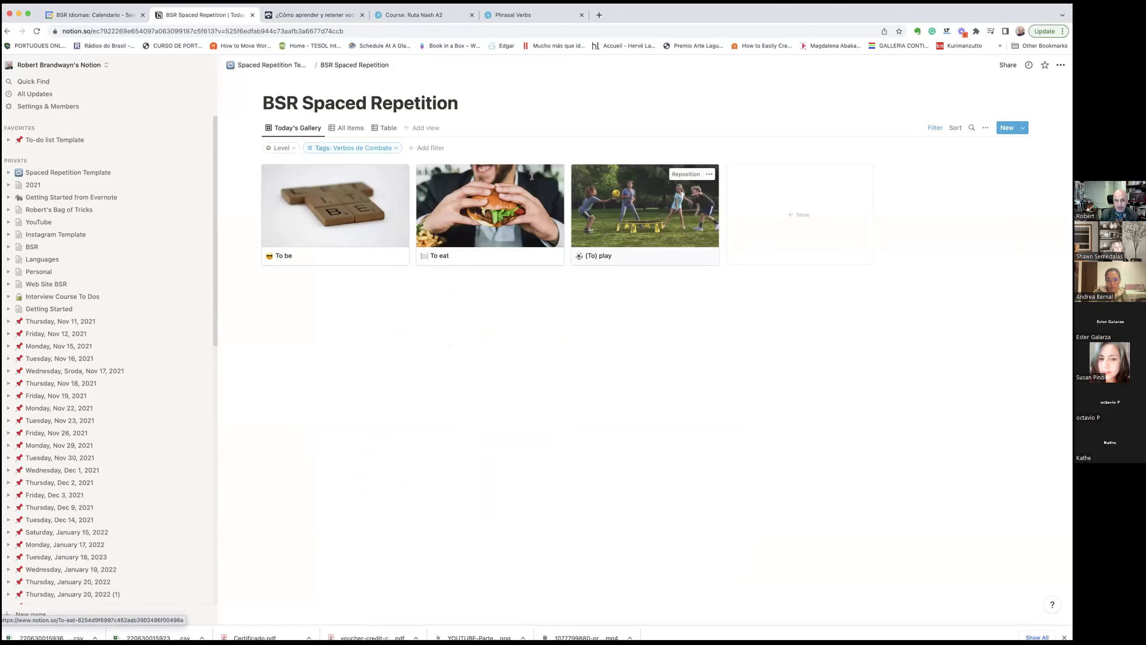
{"action": "left_click", "coordinate": [397, 147]}
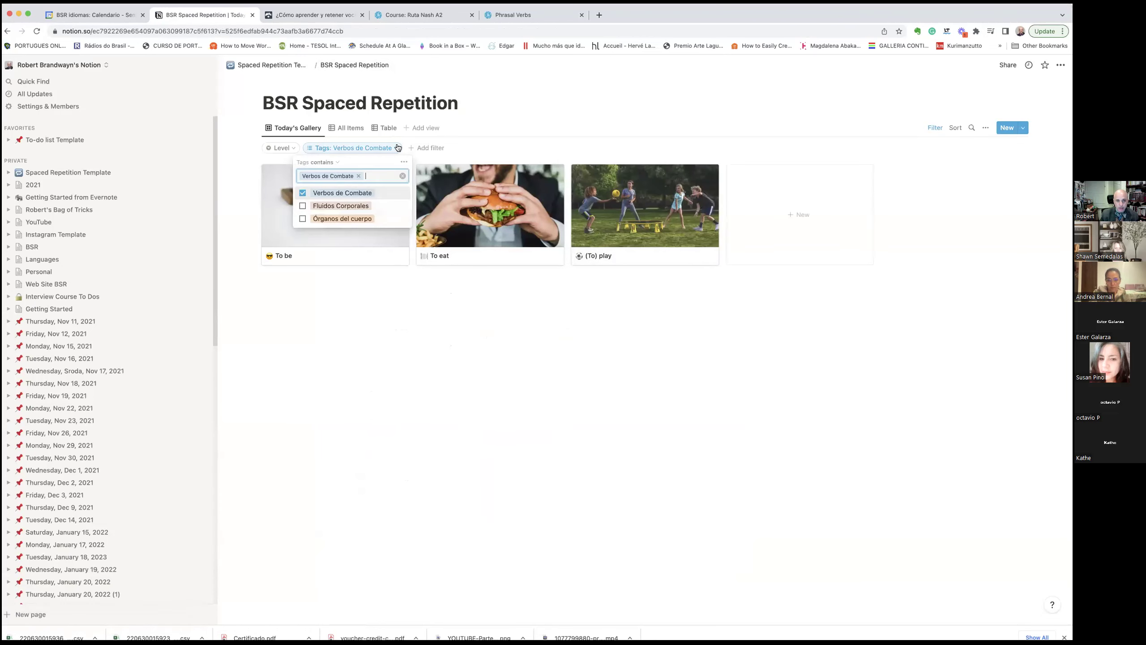
{"action": "left_click", "coordinate": [358, 175]}
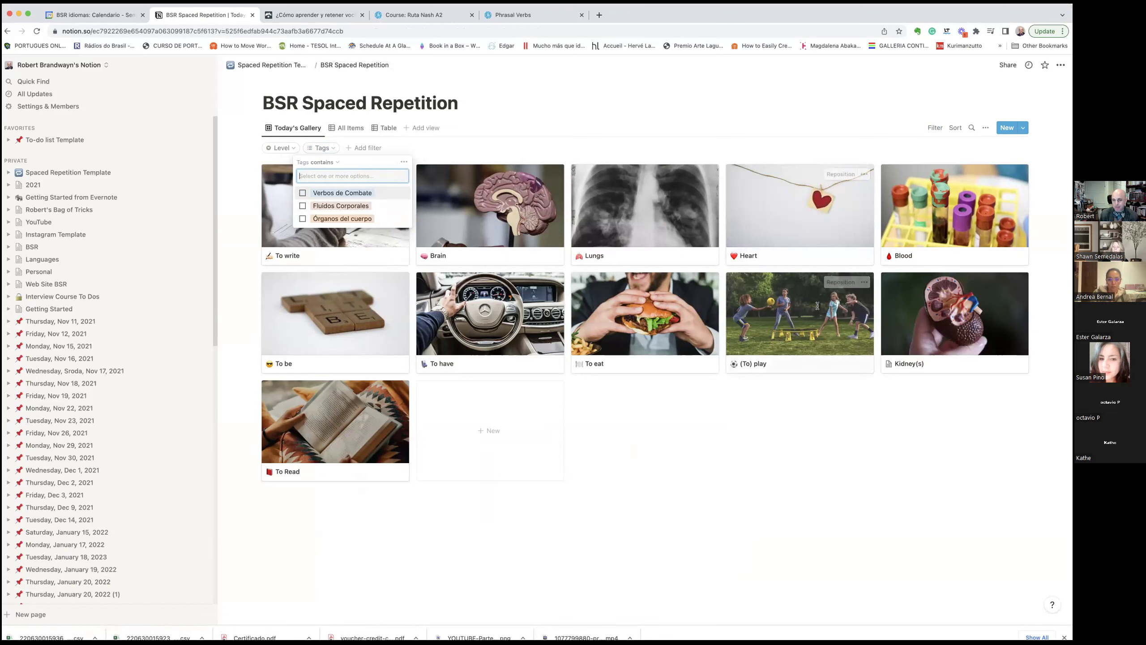
Open the (To) play flashcard, review its notes and set its Level to 3.
{"action": "left_click", "coordinate": [785, 315]}
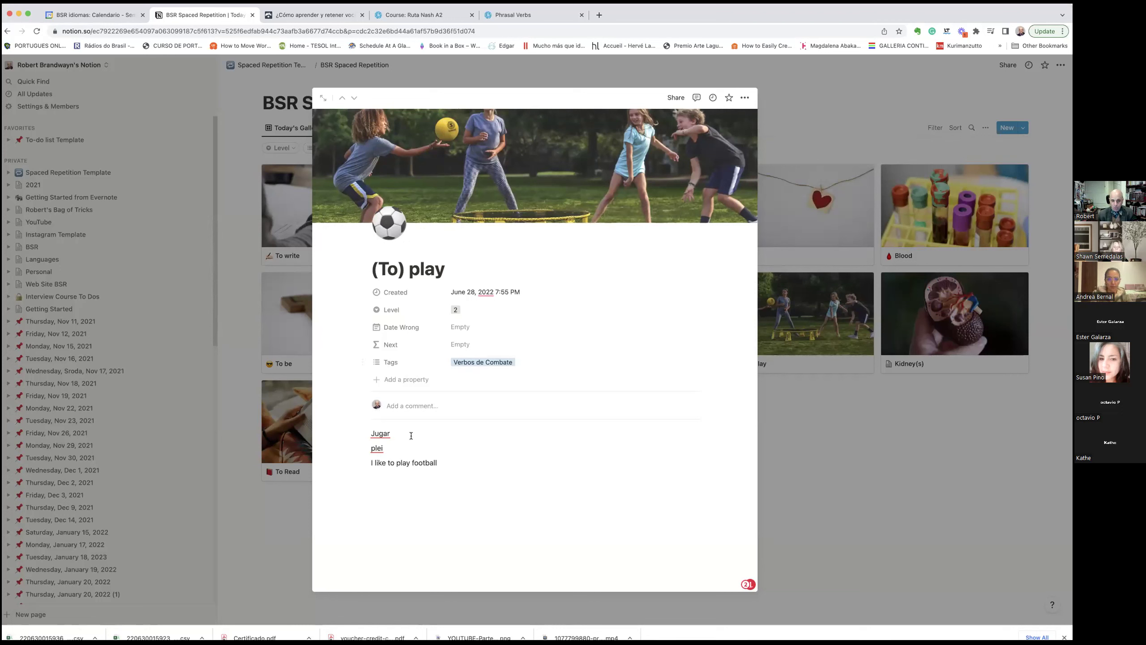
{"action": "left_click_drag", "start_coordinate": [408, 433], "coordinate": [370, 447]}
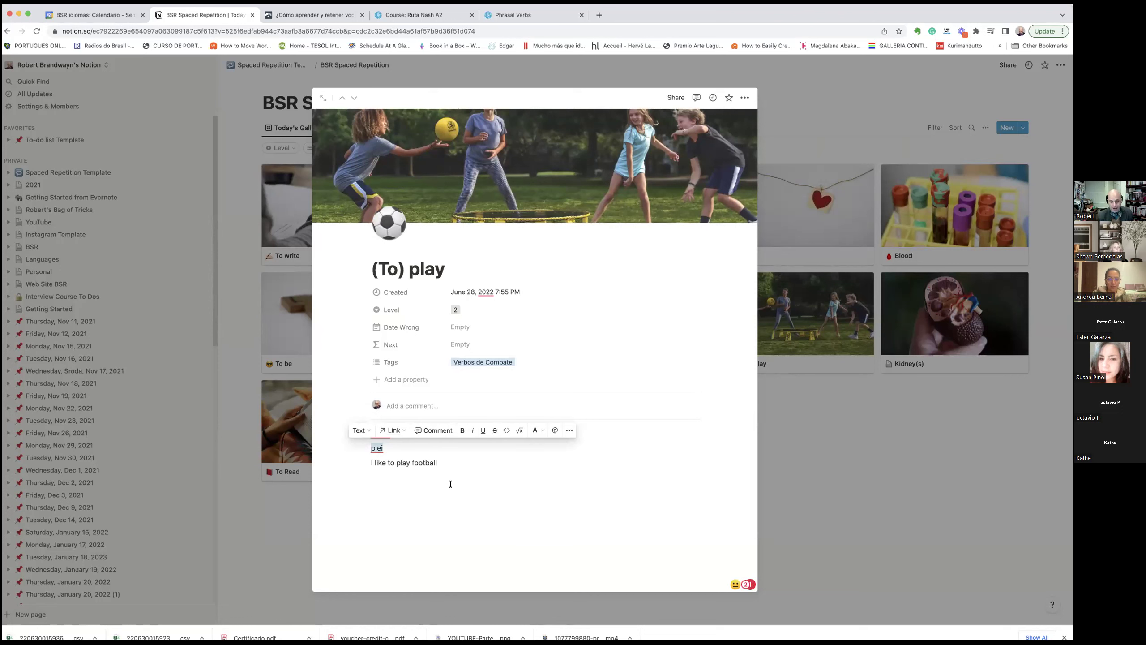
{"action": "left_click", "coordinate": [438, 458]}
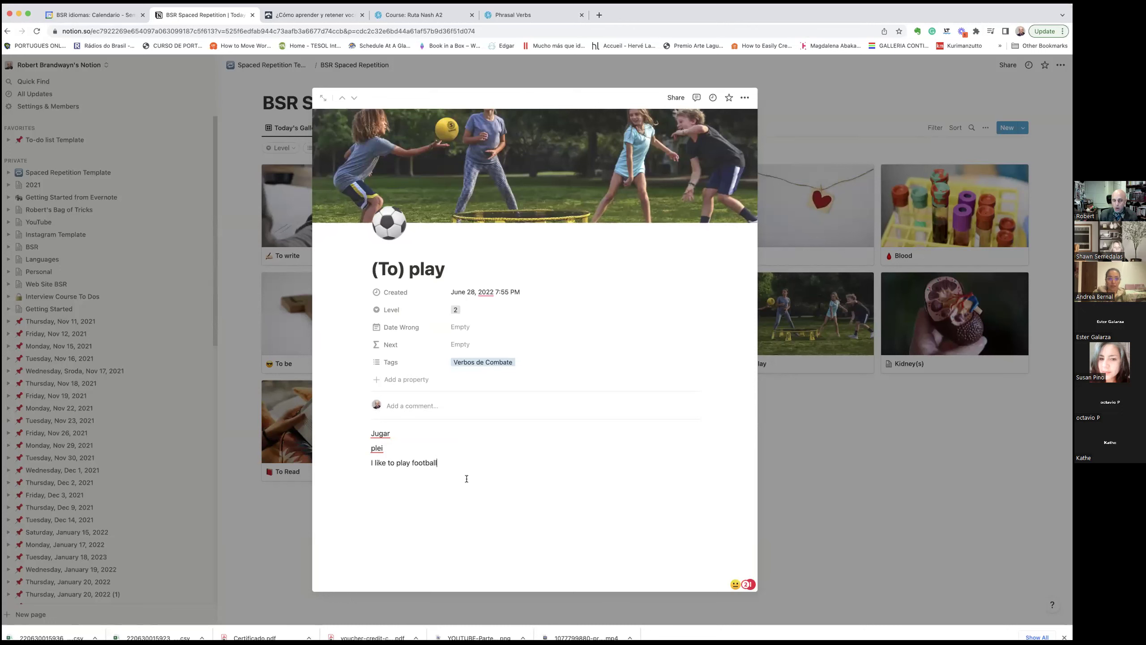
{"action": "left_click", "coordinate": [456, 309]}
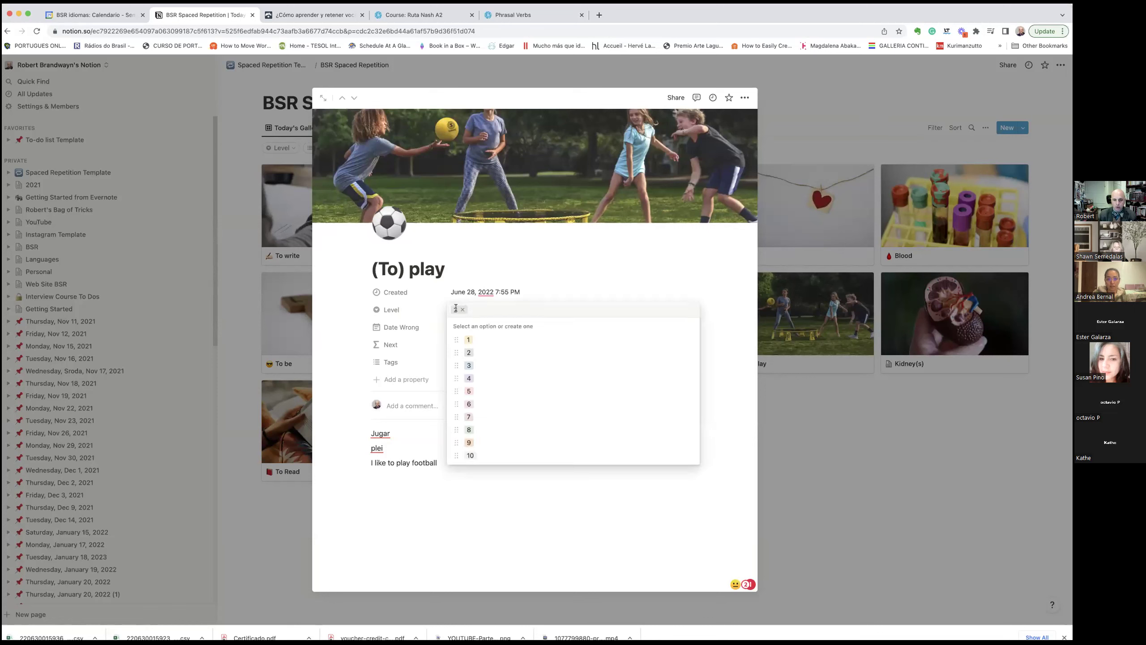
{"action": "left_click", "coordinate": [470, 366]}
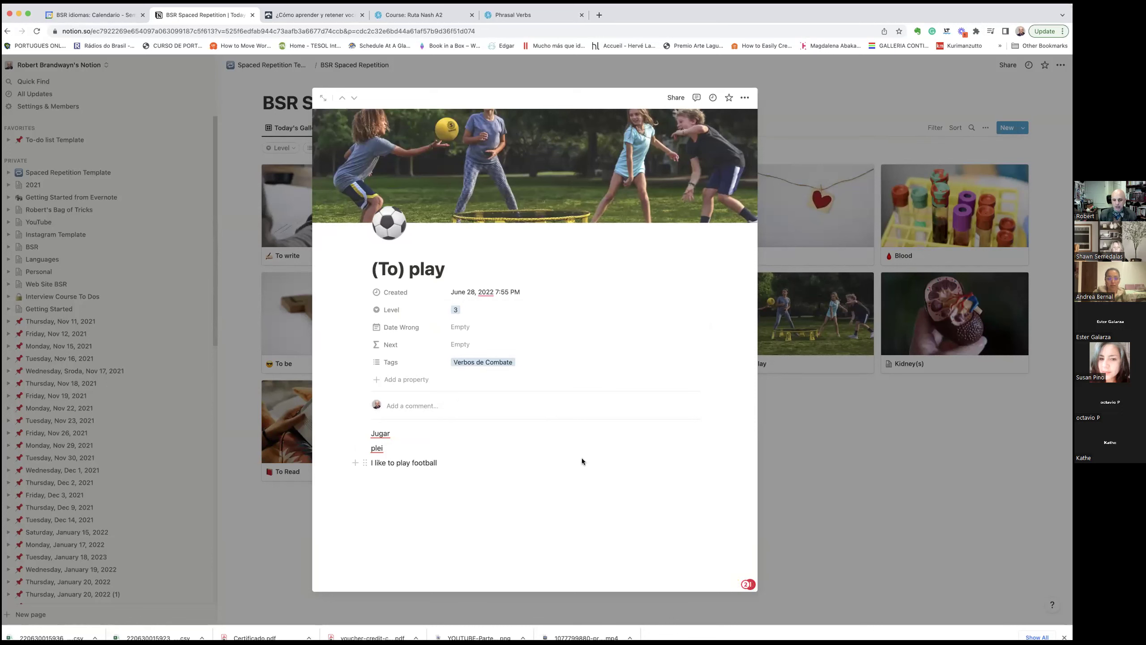
Return to the Spaced Repetition Template page and filter the gallery by the tag Órganos del cuerpo.
{"action": "left_click", "coordinate": [323, 98]}
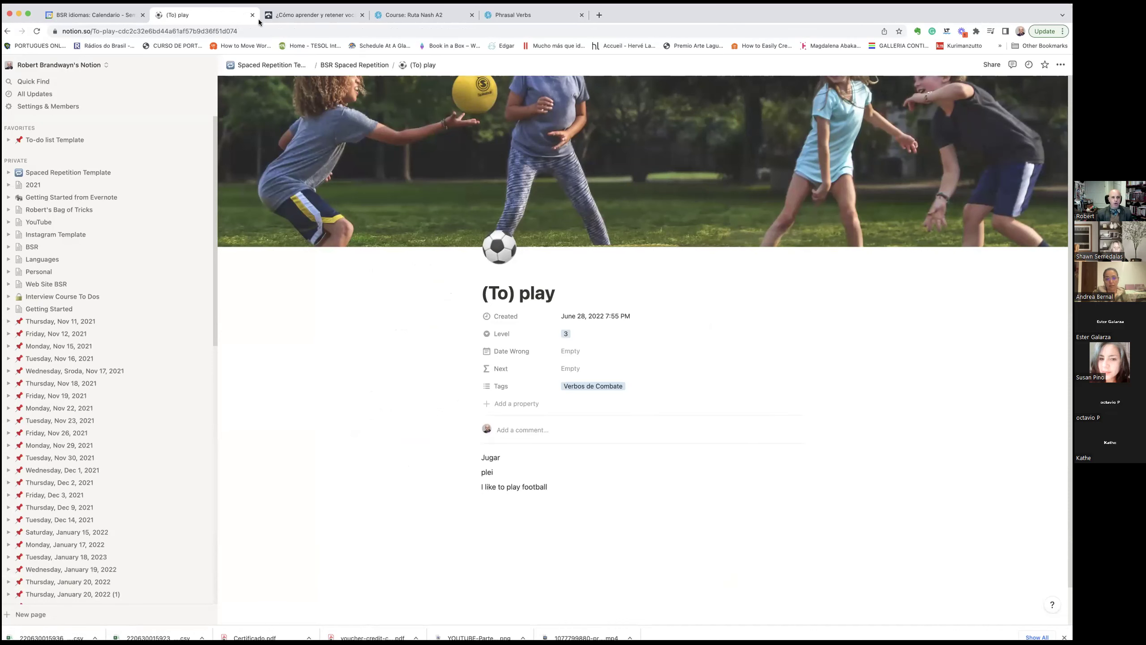
{"action": "left_click", "coordinate": [271, 64]}
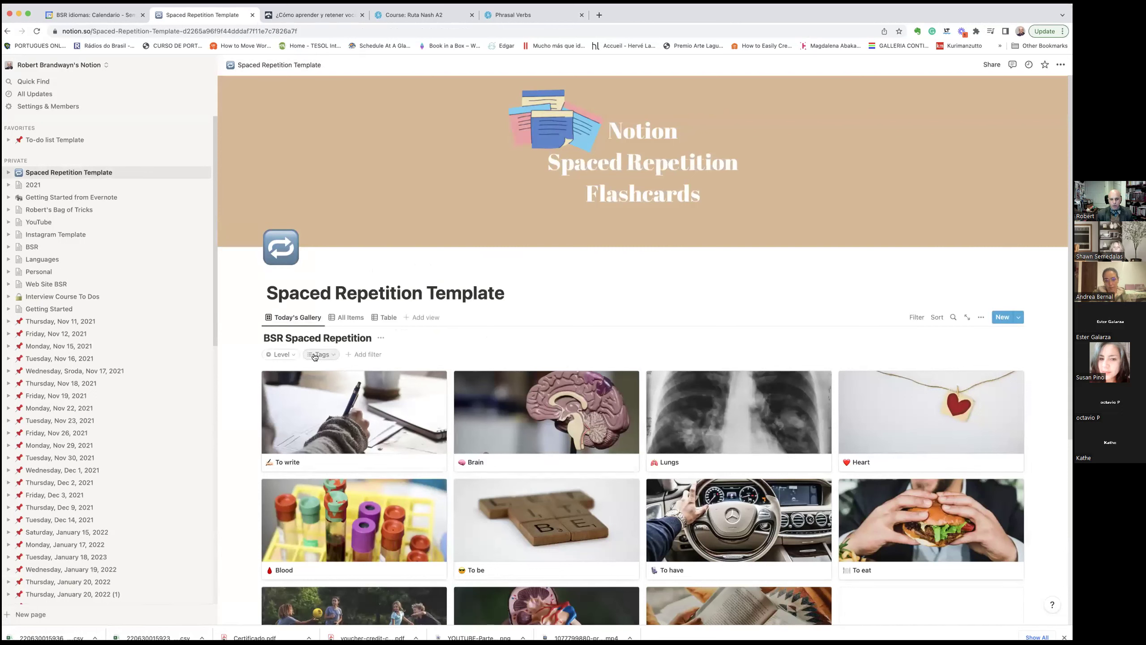
{"action": "left_click", "coordinate": [290, 355]}
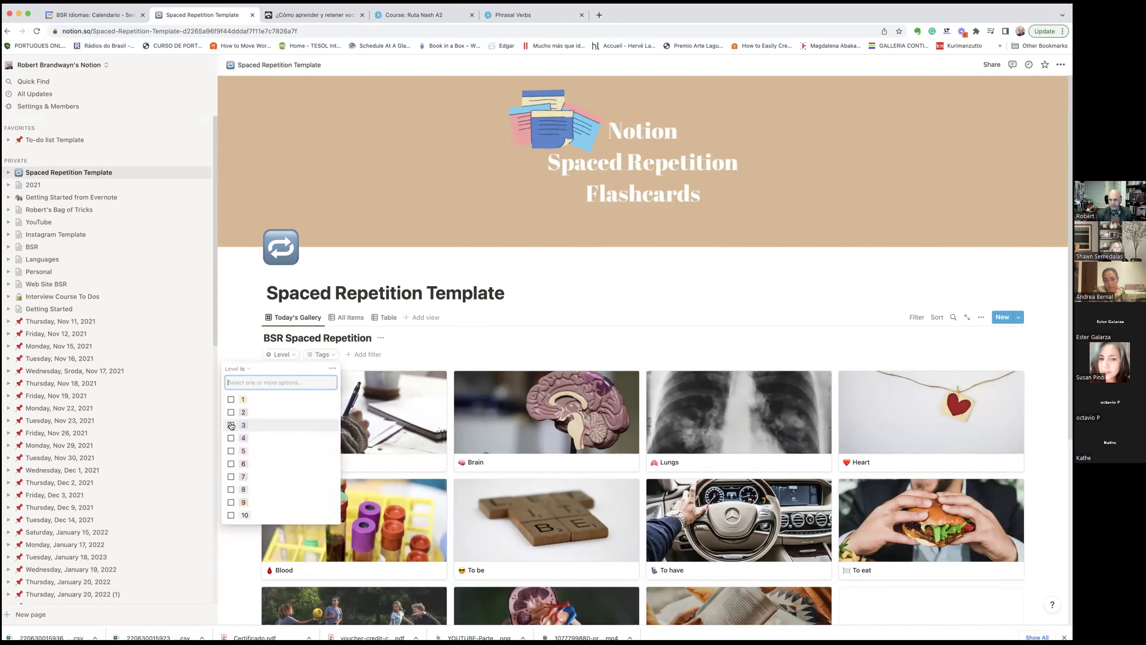
{"action": "left_click", "coordinate": [404, 379]}
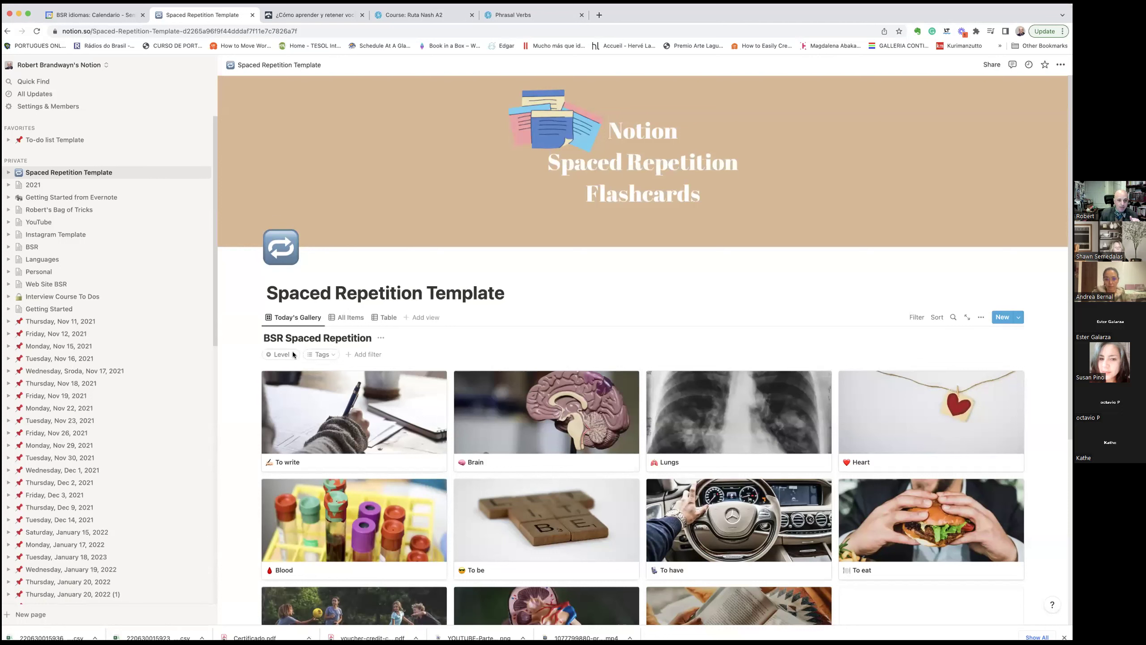
{"action": "left_click", "coordinate": [333, 353]}
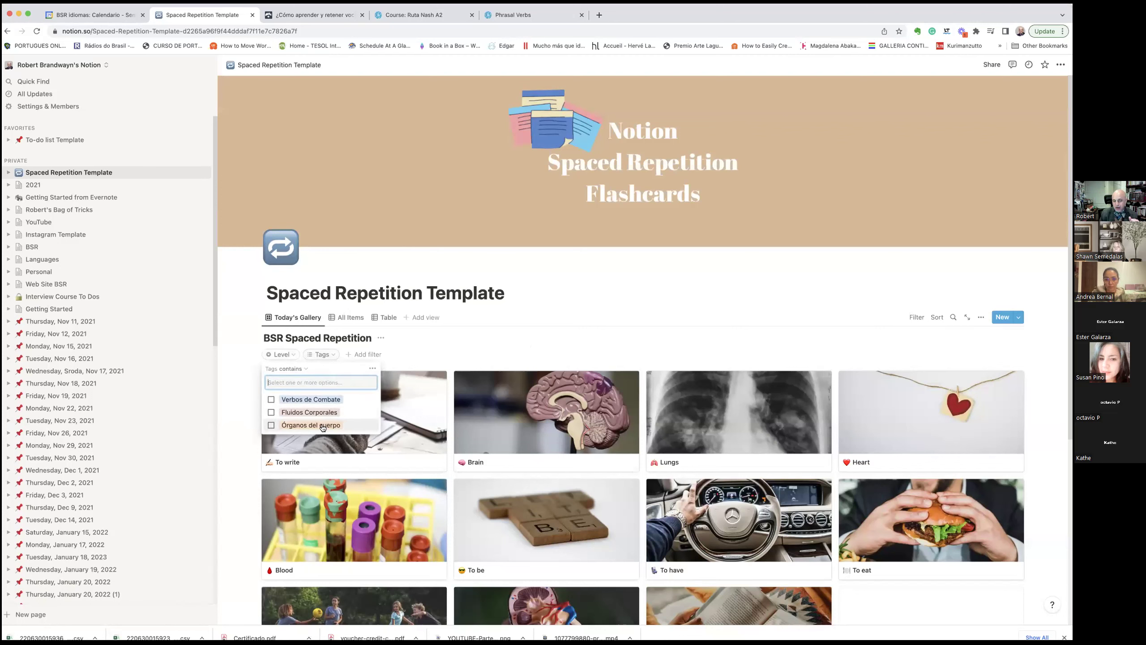
{"action": "left_click", "coordinate": [271, 425]}
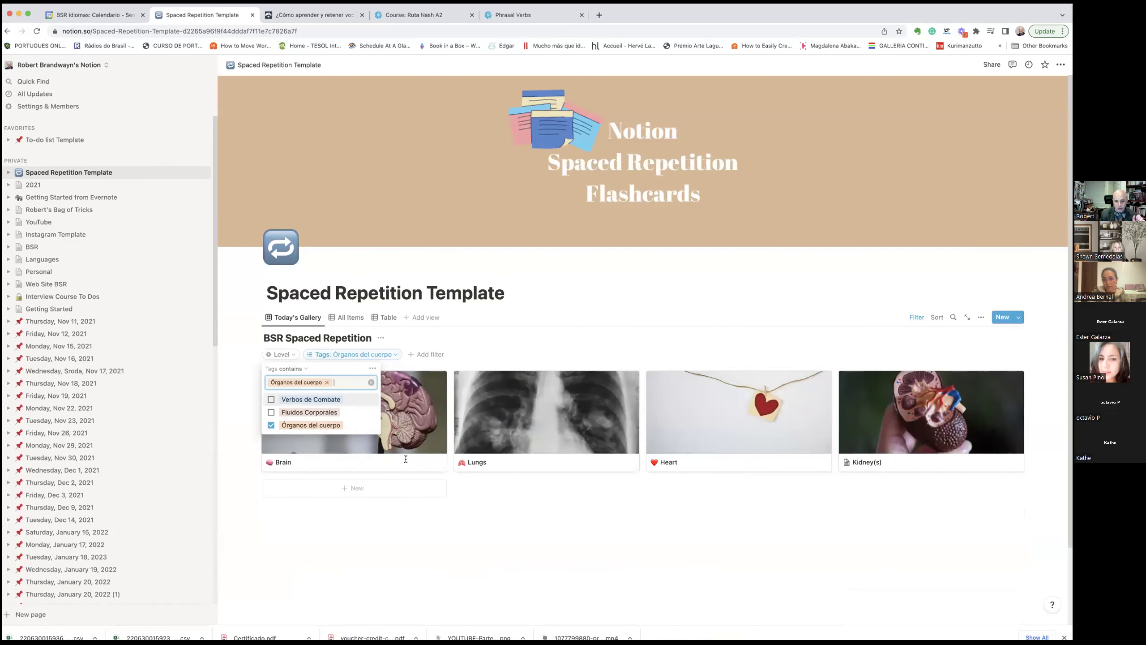
Filter the gallery's Level property to levels 1 through 7.
{"action": "left_click", "coordinate": [280, 354]}
{"action": "left_click", "coordinate": [231, 399]}
{"action": "left_click", "coordinate": [230, 412]}
{"action": "left_click", "coordinate": [231, 425]}
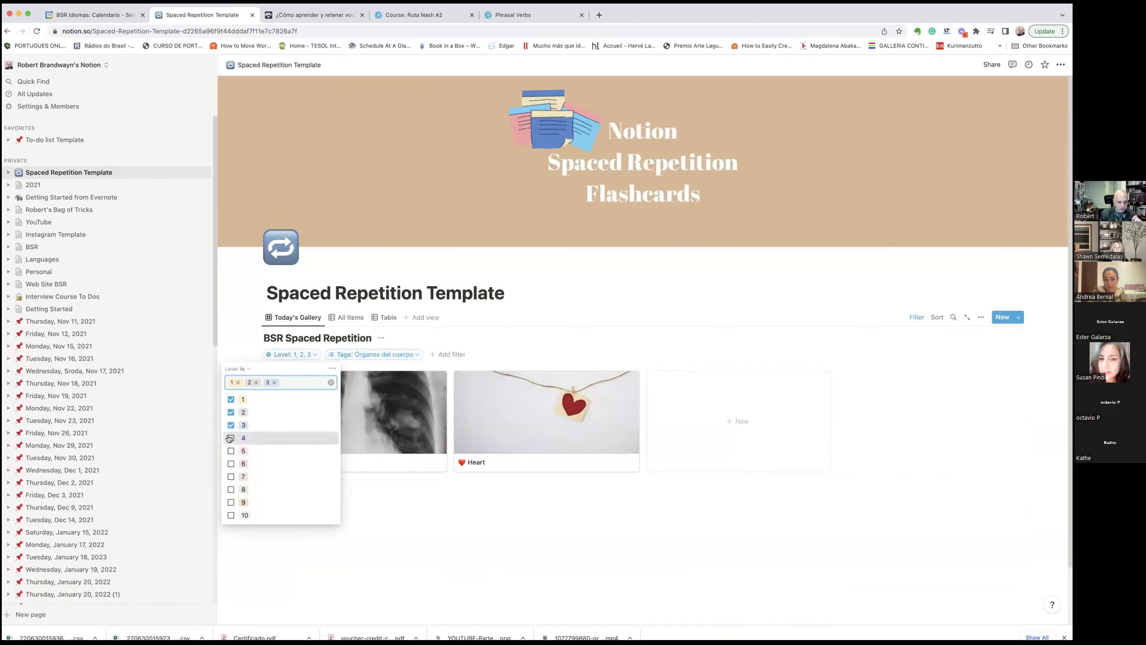
{"action": "left_click", "coordinate": [230, 438]}
{"action": "left_click", "coordinate": [230, 450]}
{"action": "left_click", "coordinate": [231, 464]}
{"action": "left_click", "coordinate": [230, 485]}
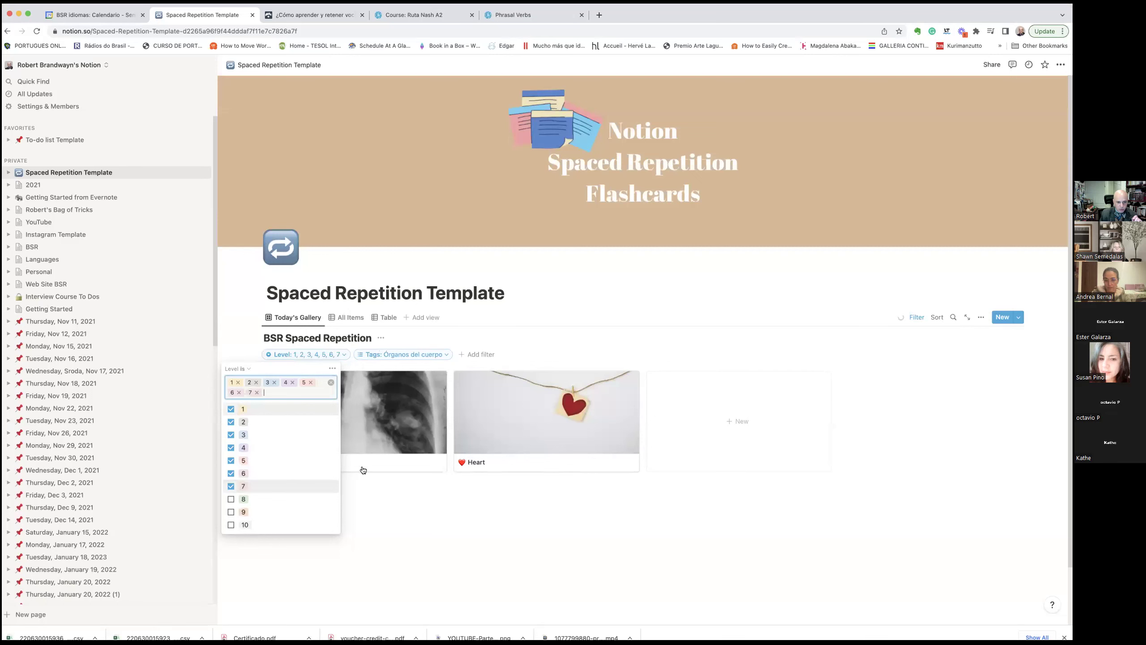
{"action": "left_click", "coordinate": [582, 505]}
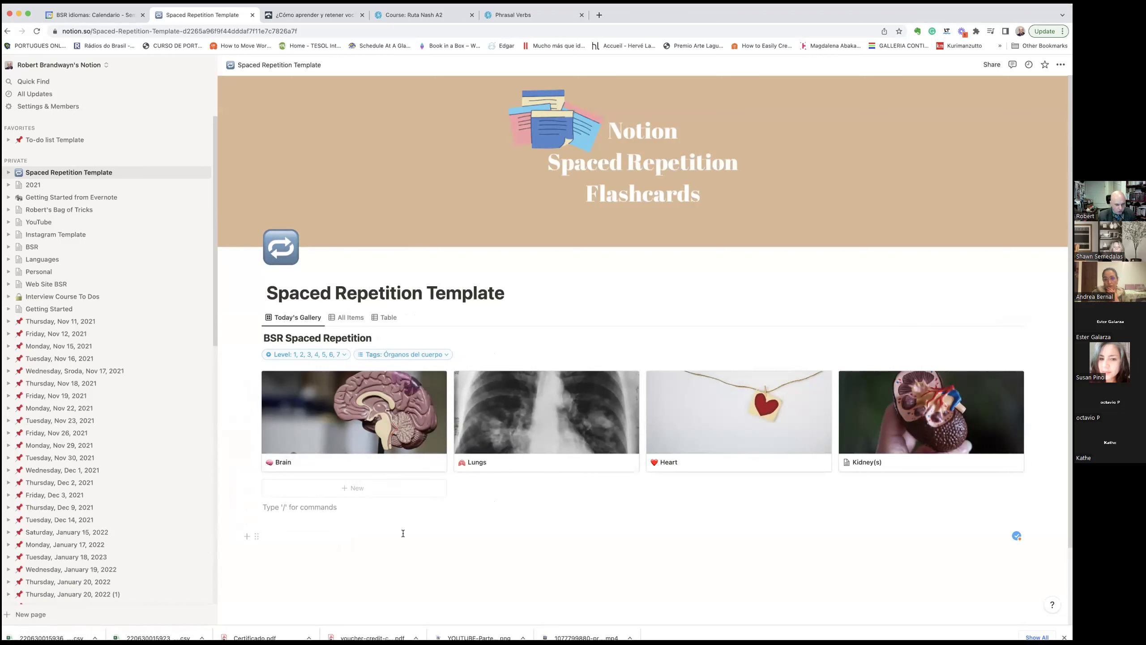
Open the Brain flashcard, review its pronunciation and example sentence, and close the card.
{"action": "left_click", "coordinate": [374, 401]}
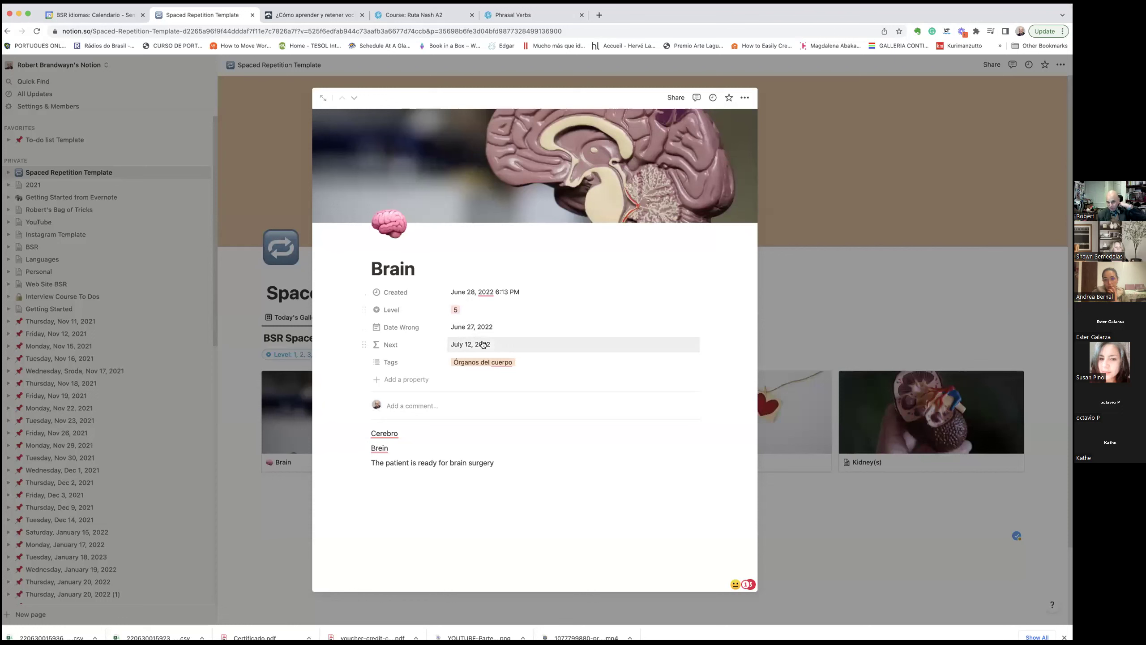
{"action": "left_click_drag", "start_coordinate": [400, 434], "coordinate": [371, 449]}
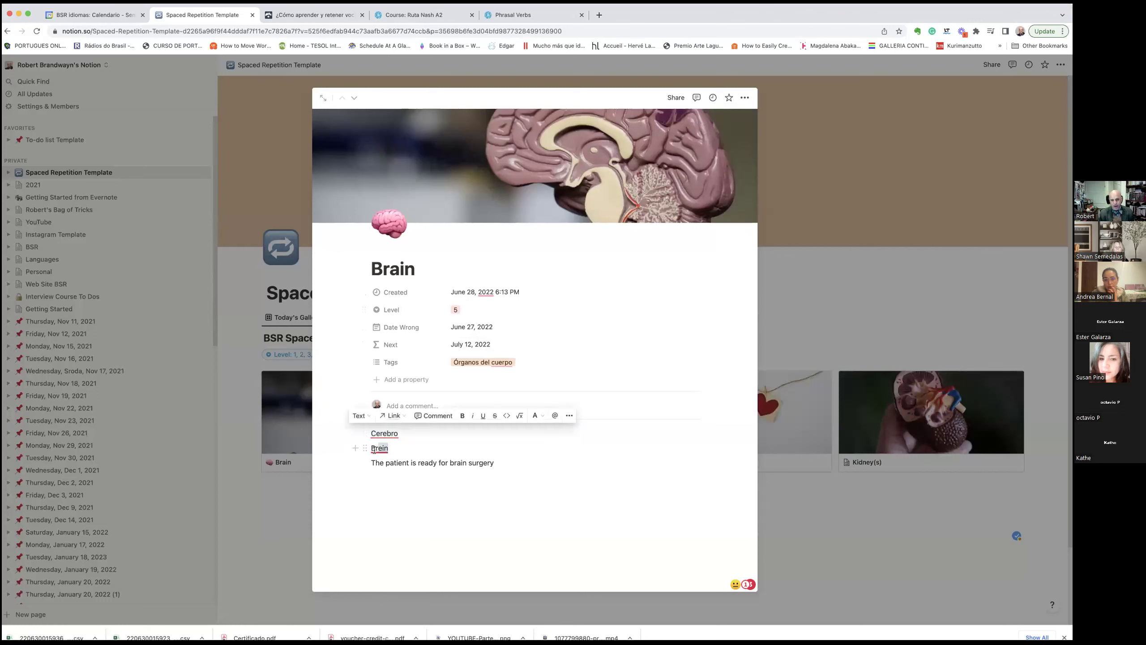
{"action": "left_click", "coordinate": [491, 446]}
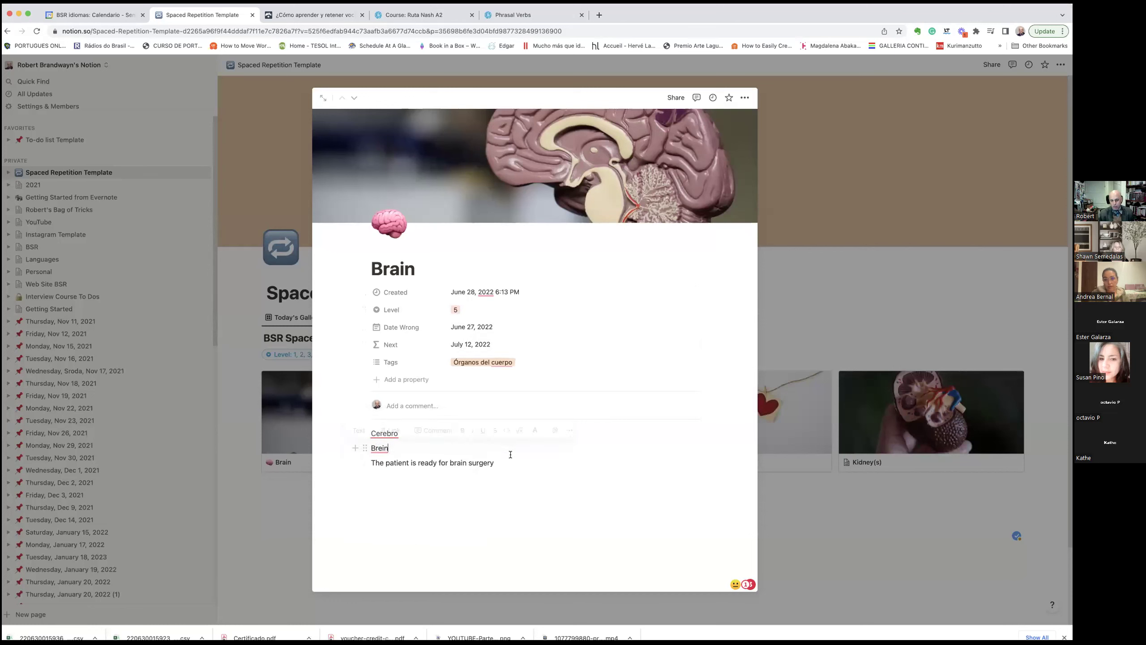
{"action": "left_click_drag", "start_coordinate": [368, 468], "coordinate": [414, 487]}
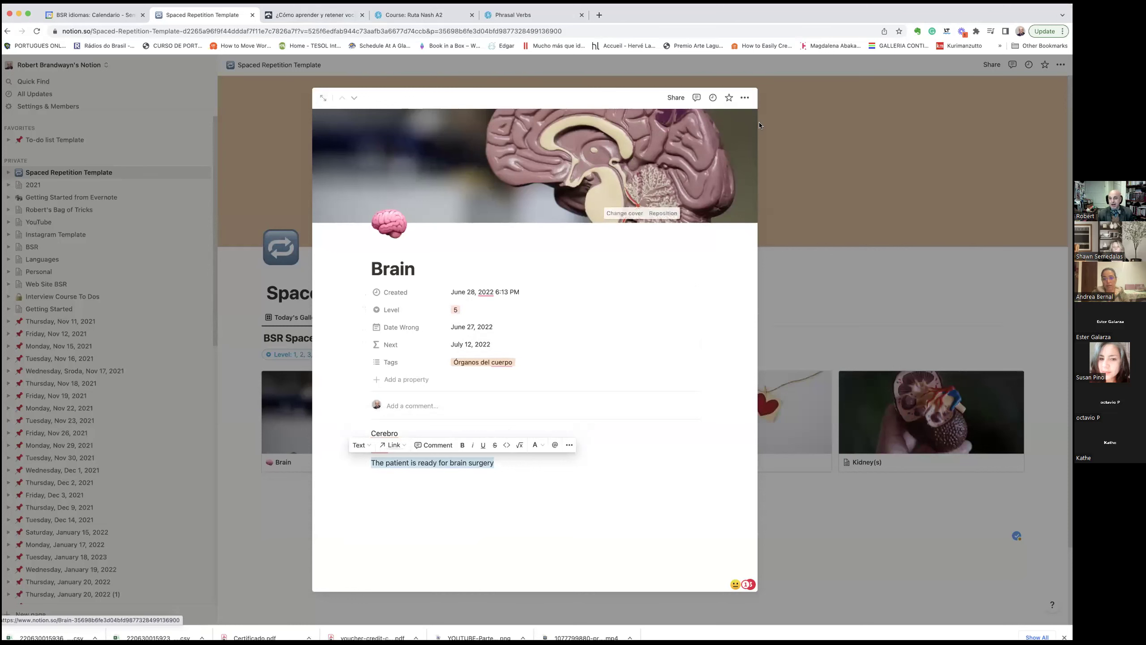
{"action": "left_click", "coordinate": [408, 74]}
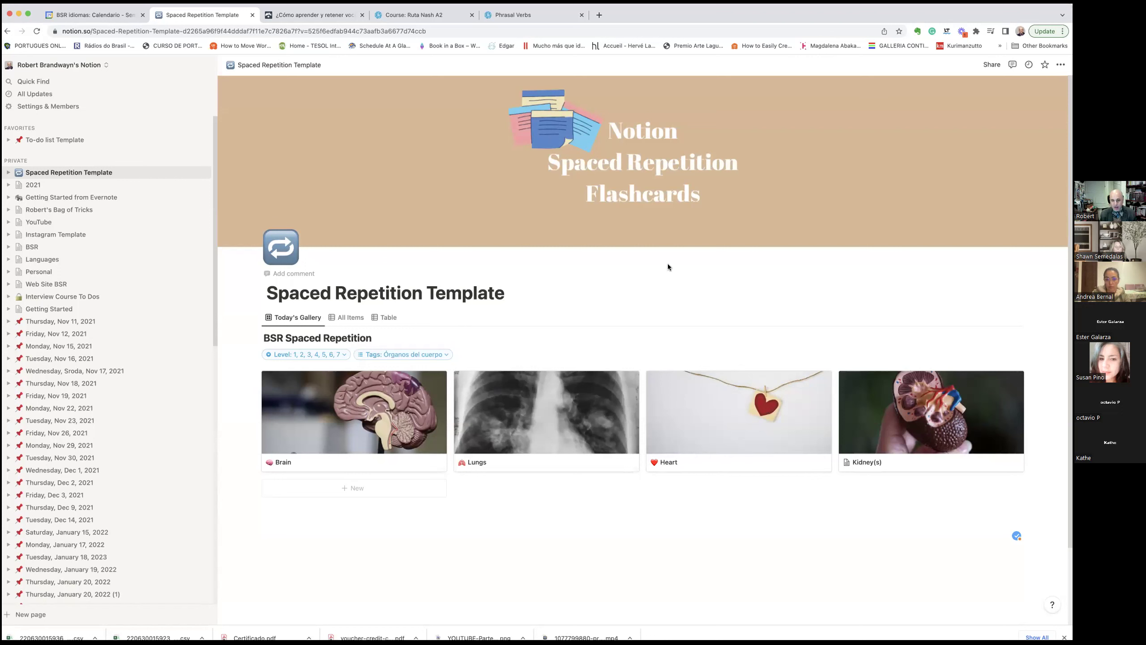
In the Lungs flashcard, correct "breath" to "breathe" in the example sentence and expand the card to a full page.
{"action": "left_click", "coordinate": [557, 423]}
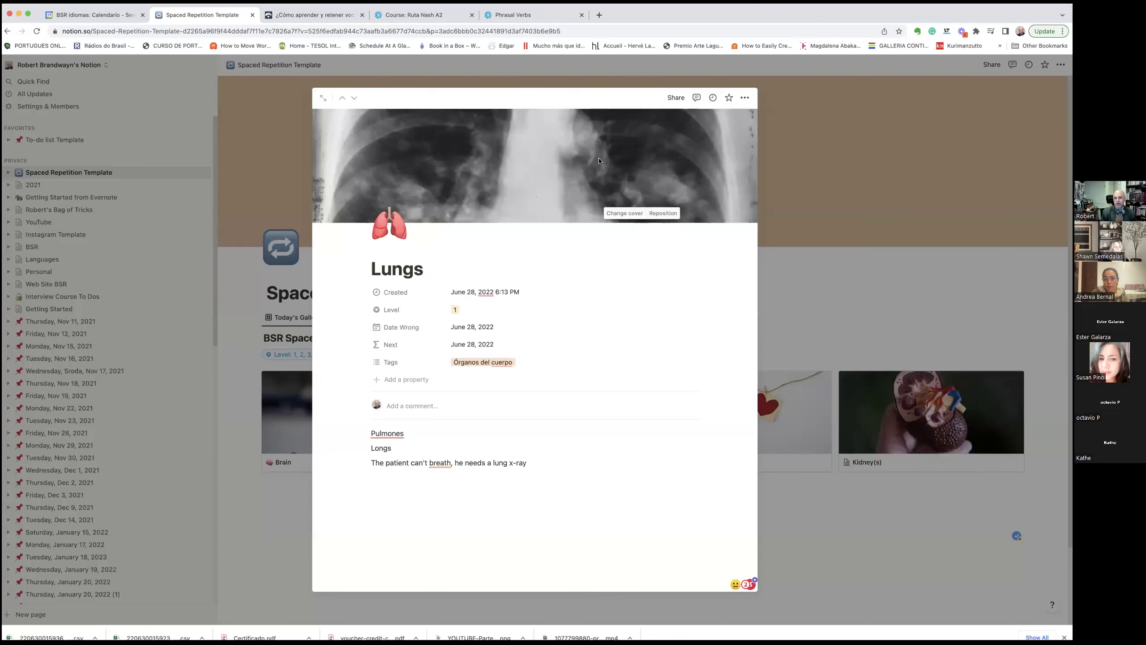
{"action": "double_click", "coordinate": [390, 447]}
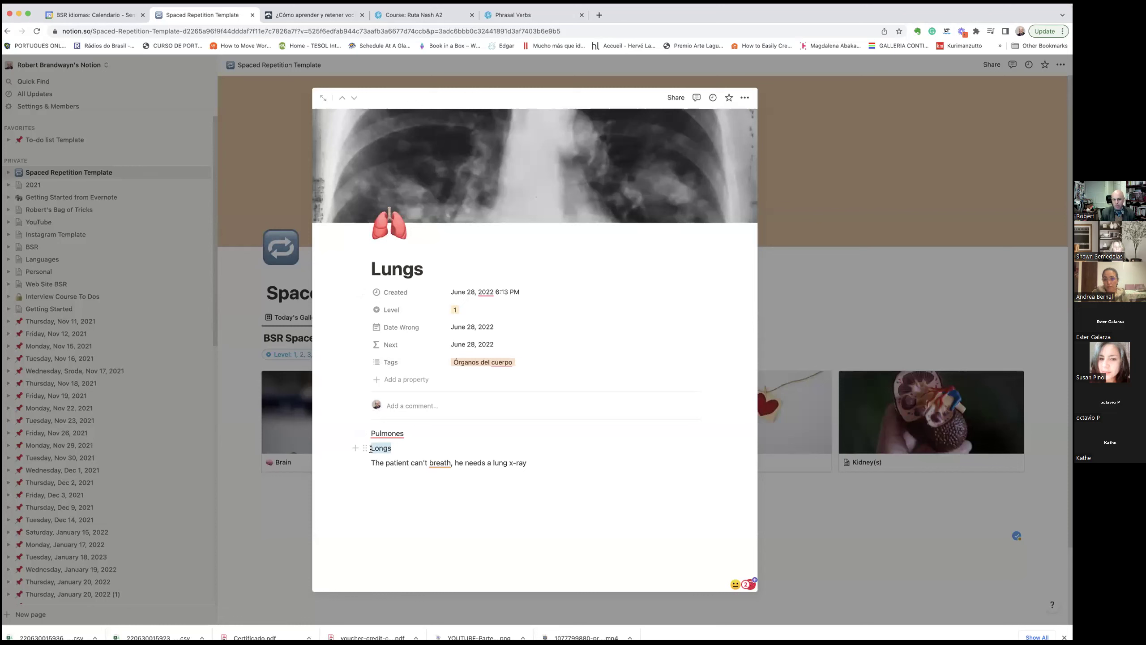
{"action": "left_click", "coordinate": [383, 476]}
{"action": "left_click_drag", "start_coordinate": [369, 461], "coordinate": [530, 459]}
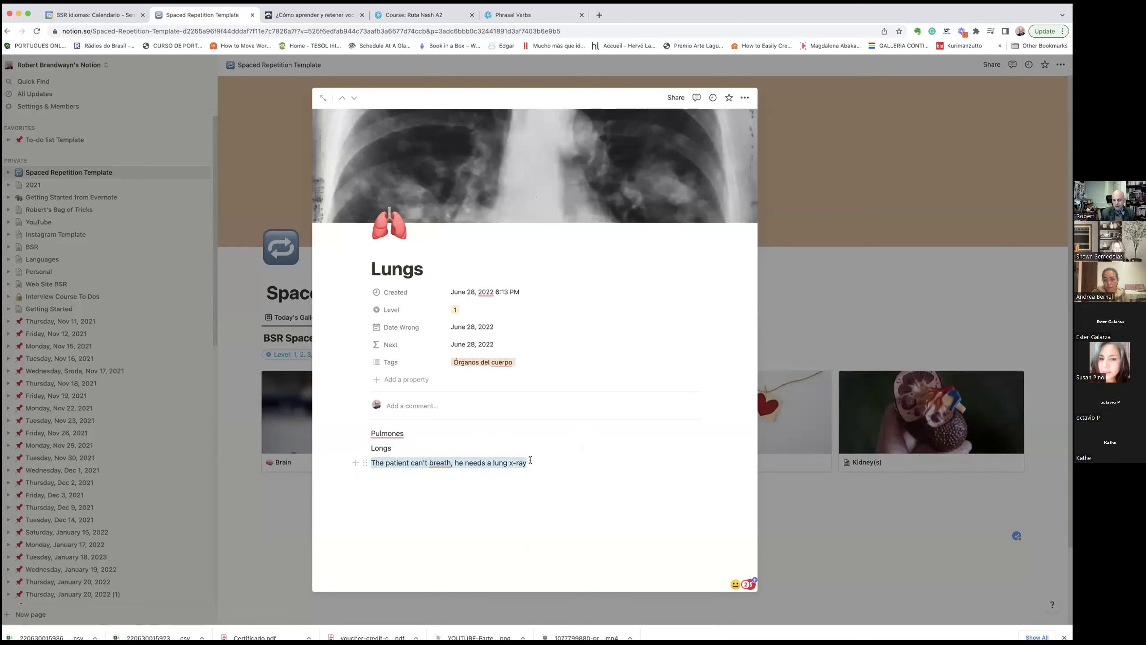
{"action": "right_click", "coordinate": [451, 469]}
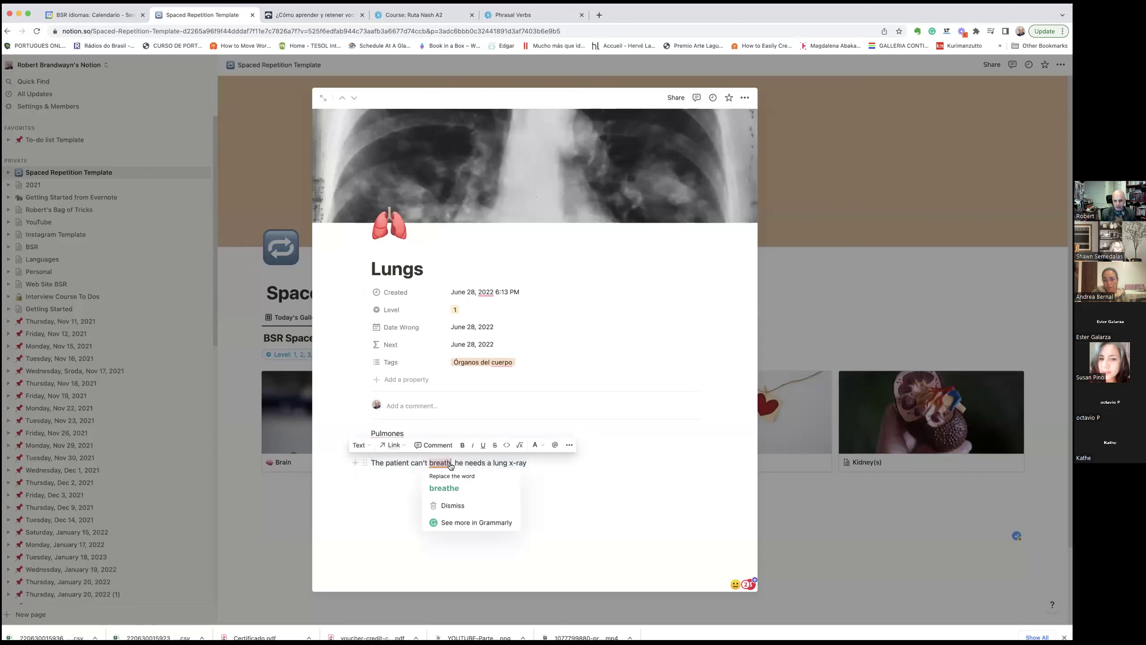
{"action": "left_click", "coordinate": [460, 476]}
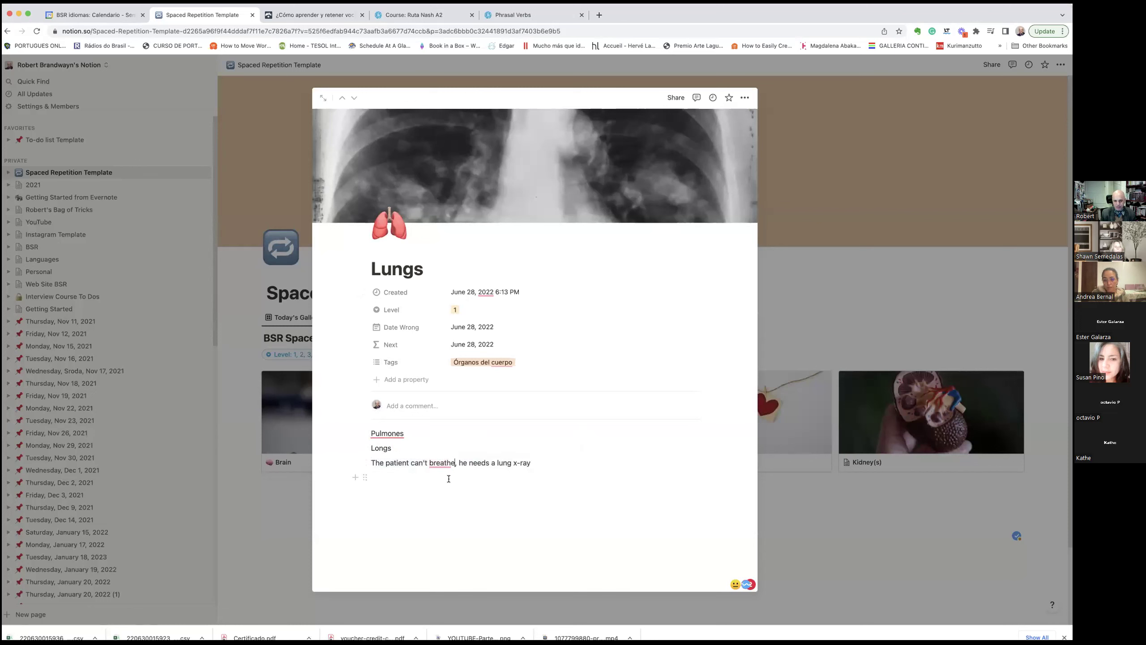
{"action": "left_click", "coordinate": [549, 453]}
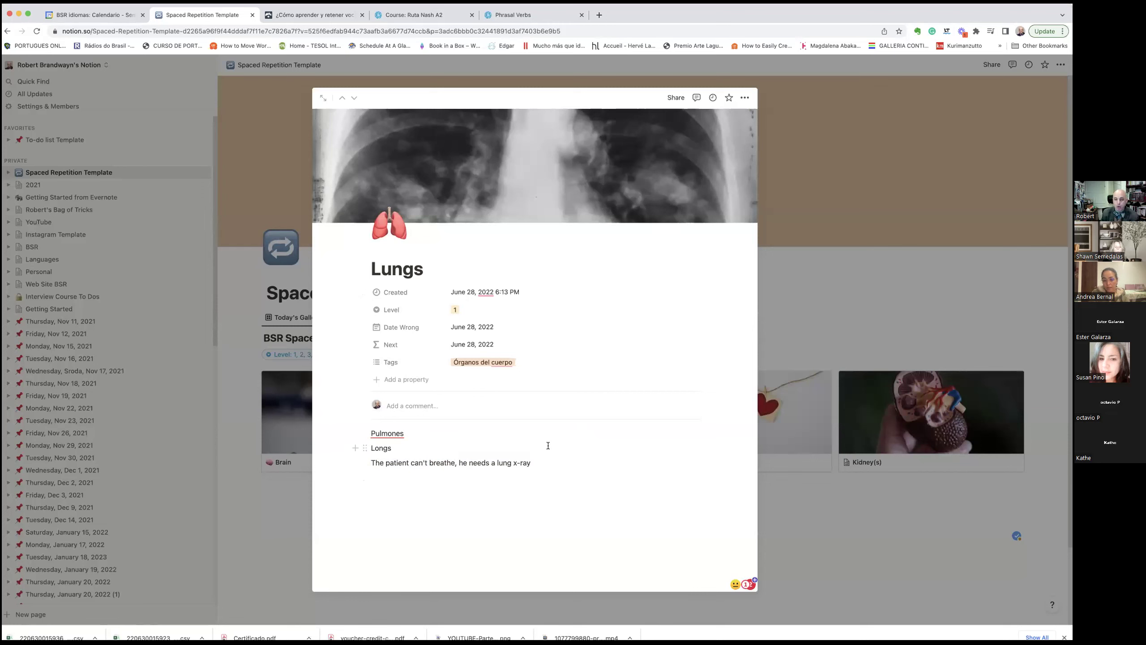
{"action": "left_click", "coordinate": [323, 98]}
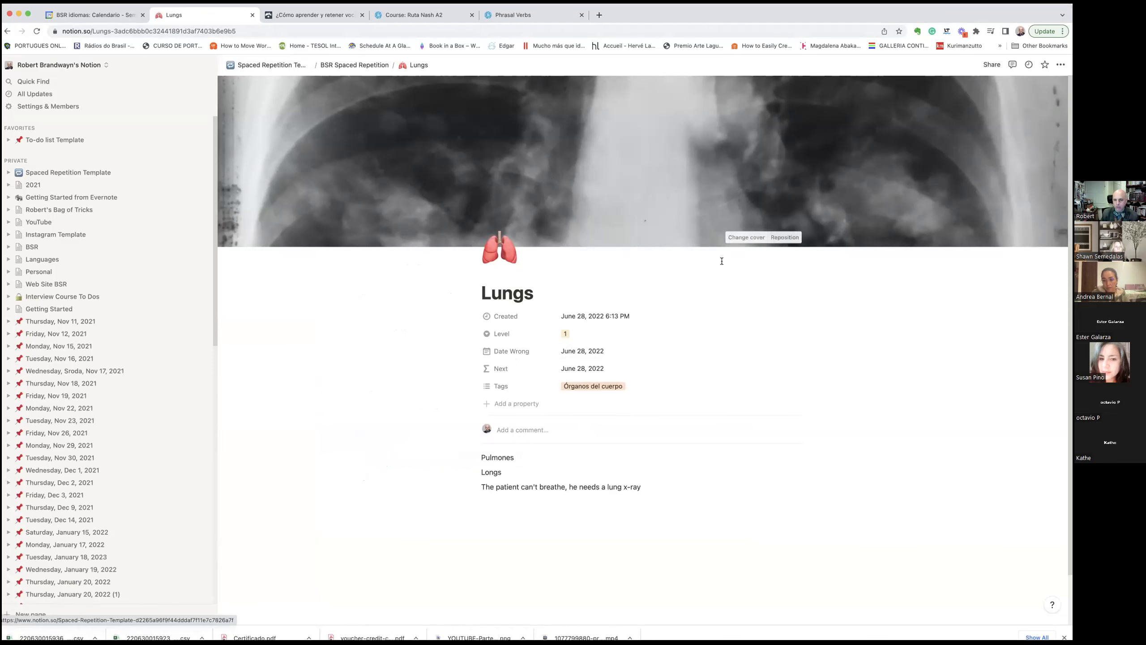
Return to the Spaced Repetition Template page and create a new flashcard titled "Stomach".
{"action": "left_click", "coordinate": [272, 66]}
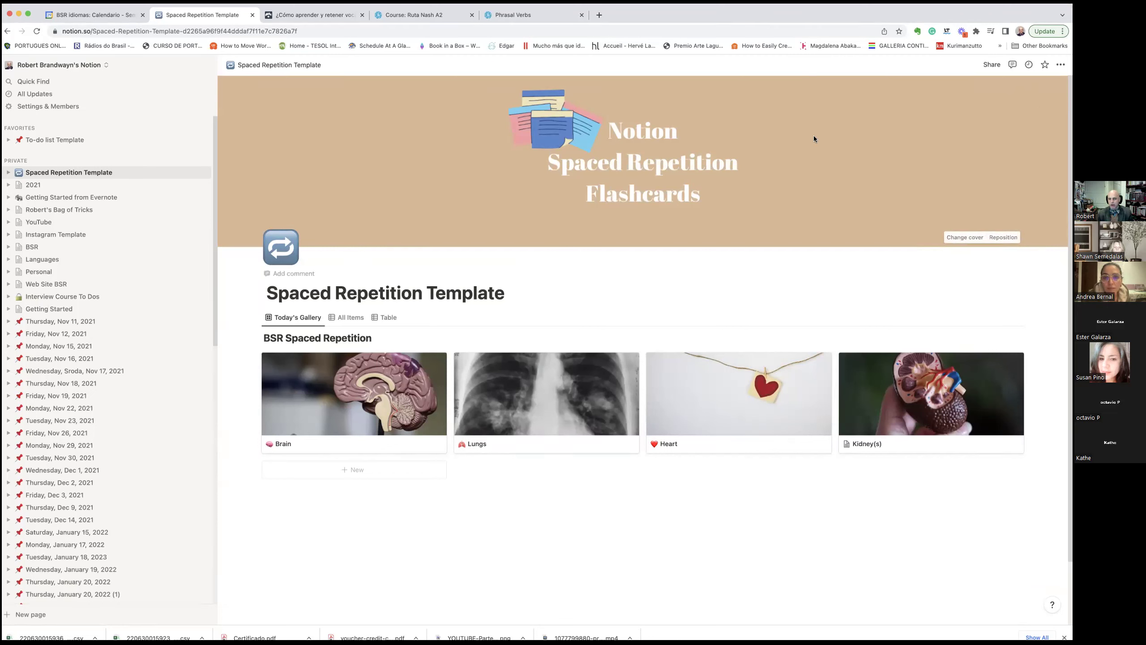
{"action": "left_click", "coordinate": [909, 488]}
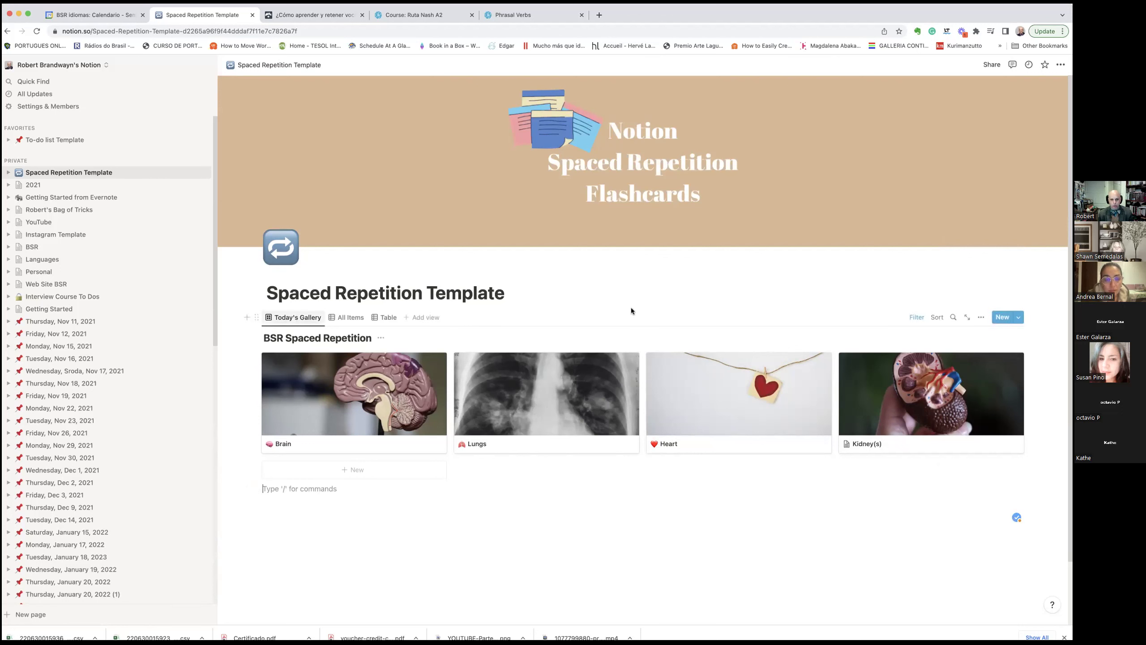
{"action": "left_click", "coordinate": [1001, 318]}
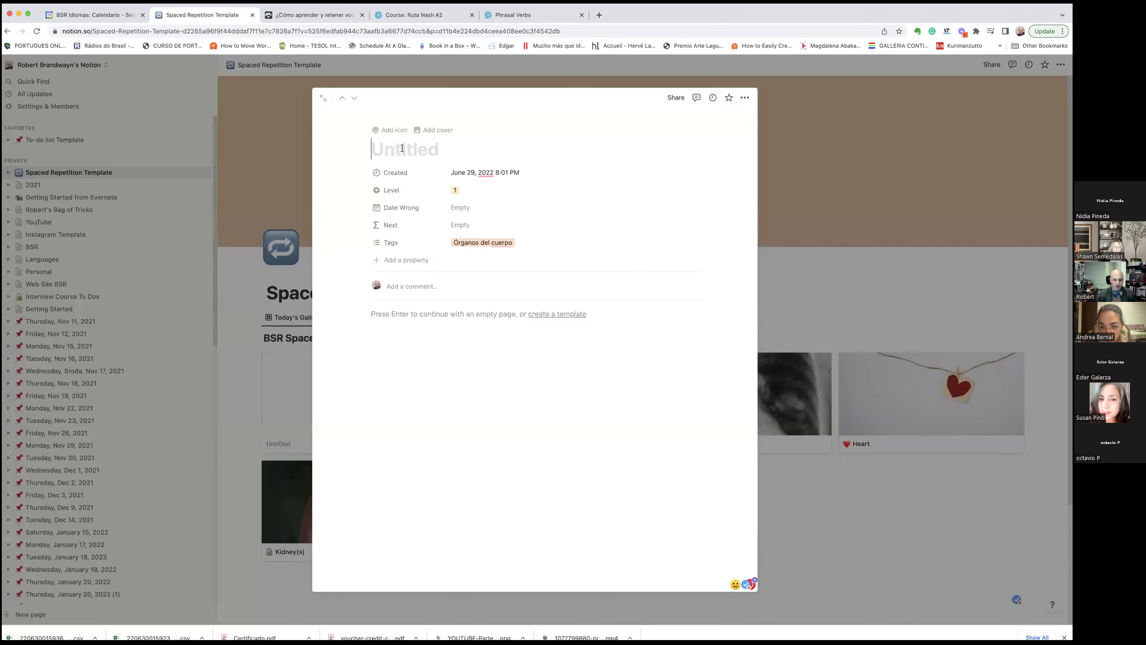
{"action": "type", "text": "Li"}
{"action": "key", "text": "BackSpace"}
{"action": "key", "text": "BackSpace"}
{"action": "type", "text": "Sti"}
{"action": "key", "text": "BackSpace"}
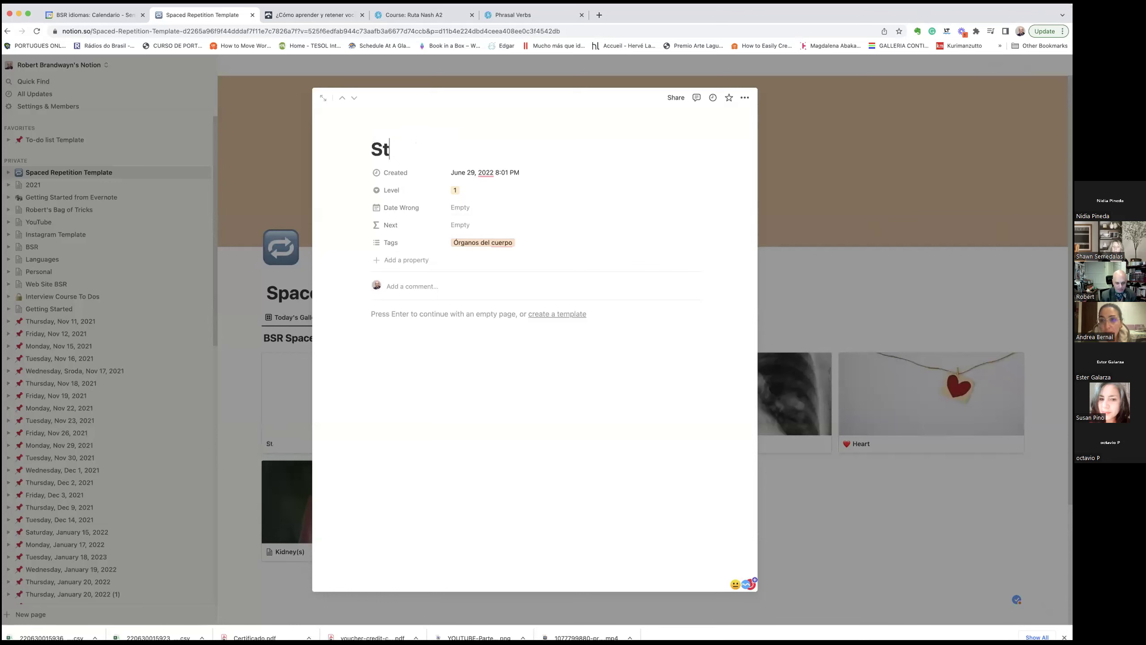
{"action": "type", "text": "omachj"}
{"action": "key", "text": "BackSpace"}
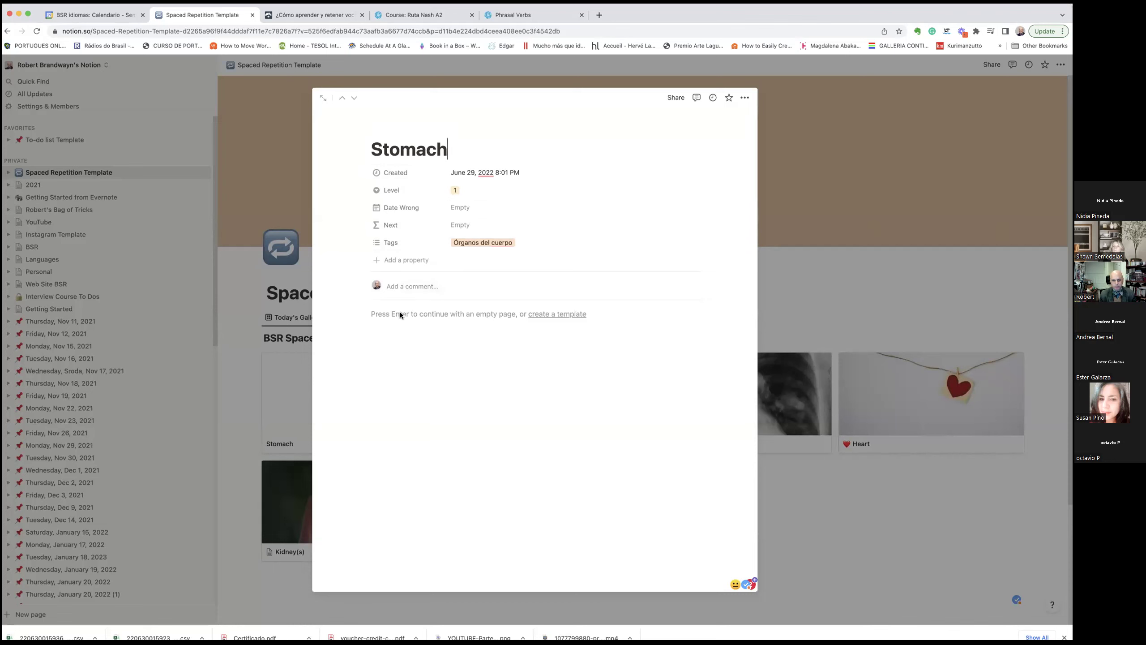
Add the Spanish translation "Estómago" as the first line of the Stomach card's body.
{"action": "left_click", "coordinate": [385, 311]}
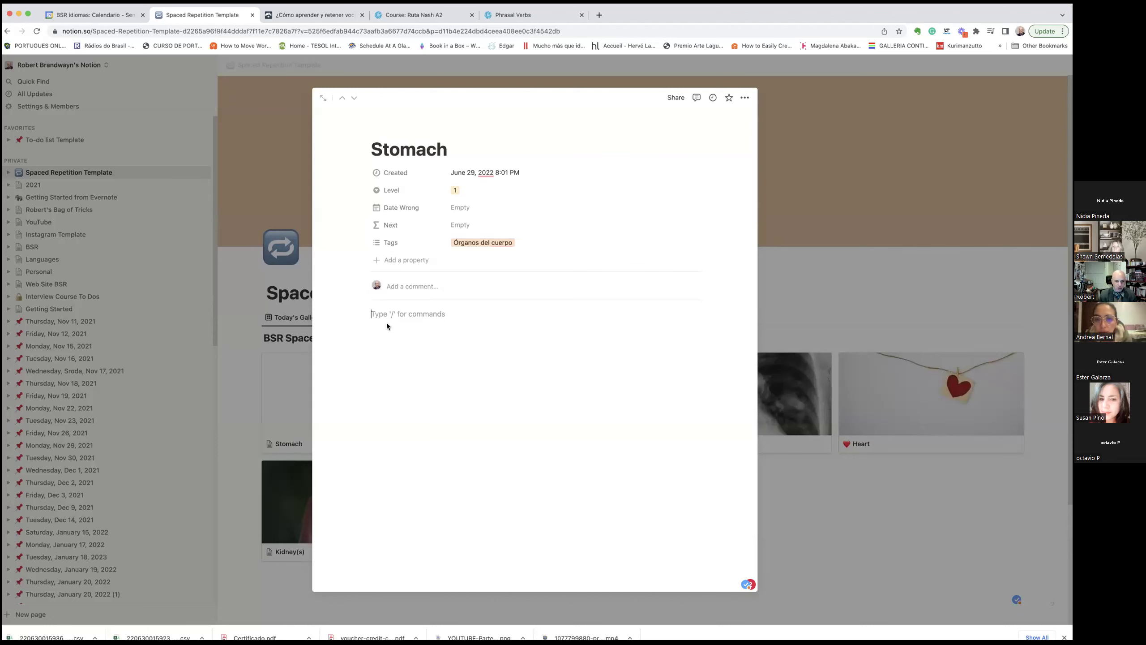
{"action": "type", "text": "Estoo"}
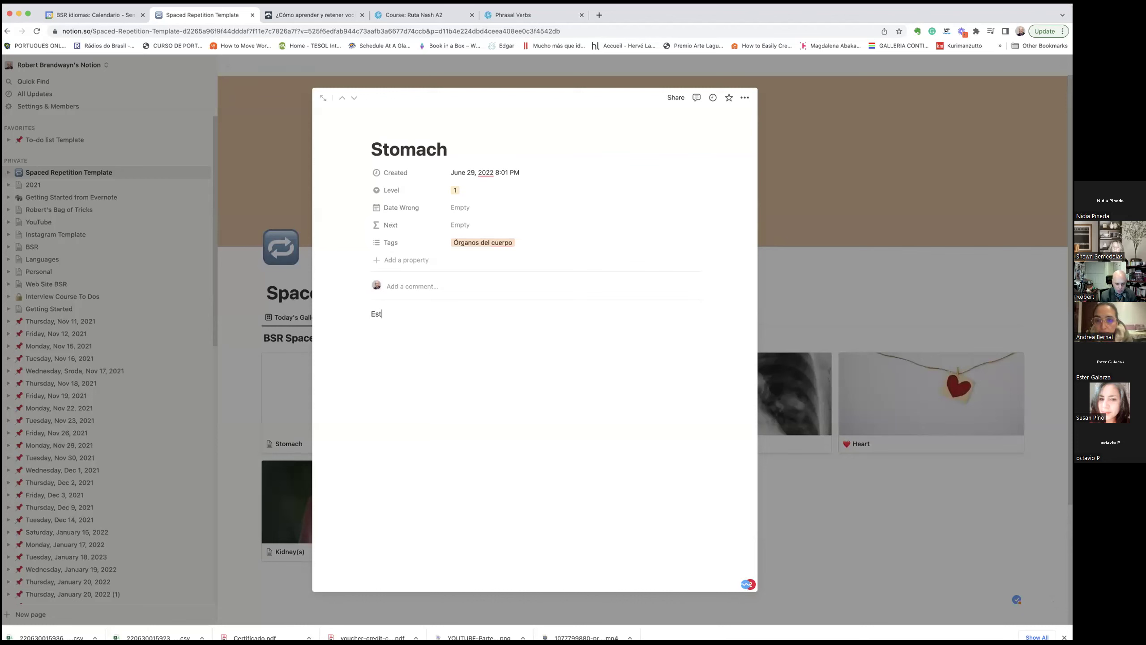
{"action": "key", "text": "BackSpace"}
{"action": "type", "text": "mago"}
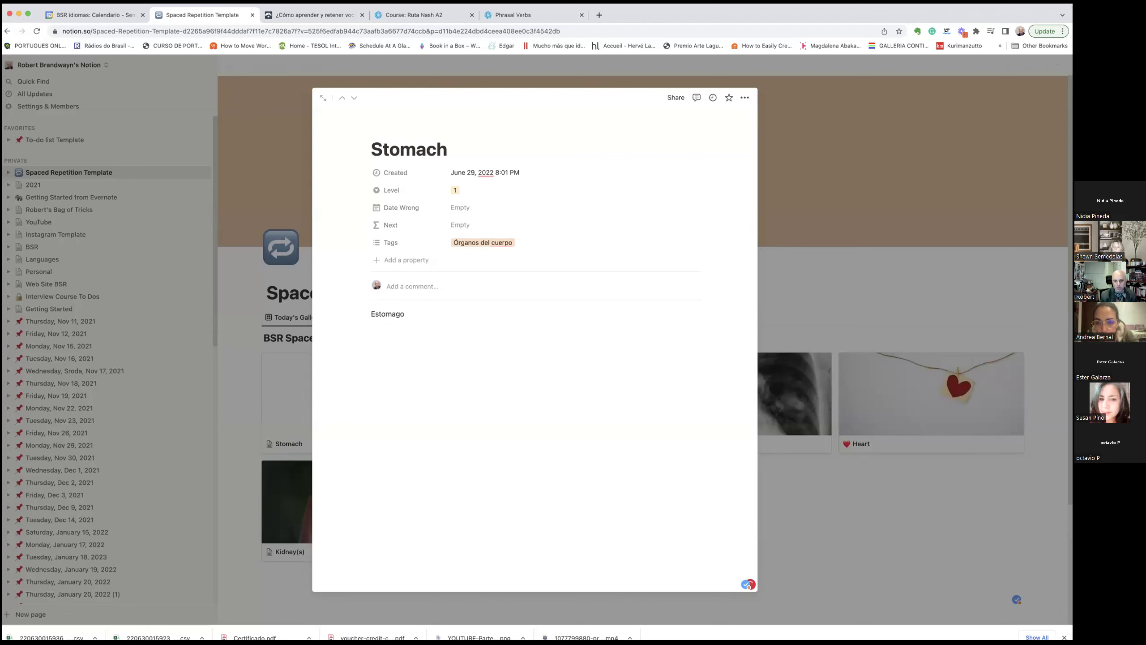
{"action": "key", "text": "BackSpace"}
{"action": "key", "text": "BackSpace"}
{"action": "key", "text": "BackSpace"}
{"action": "key", "text": "BackSpace"}
{"action": "key", "text": "BackSpace"}
{"action": "type", "text": "ómago"}
{"action": "key", "text": "Return"}
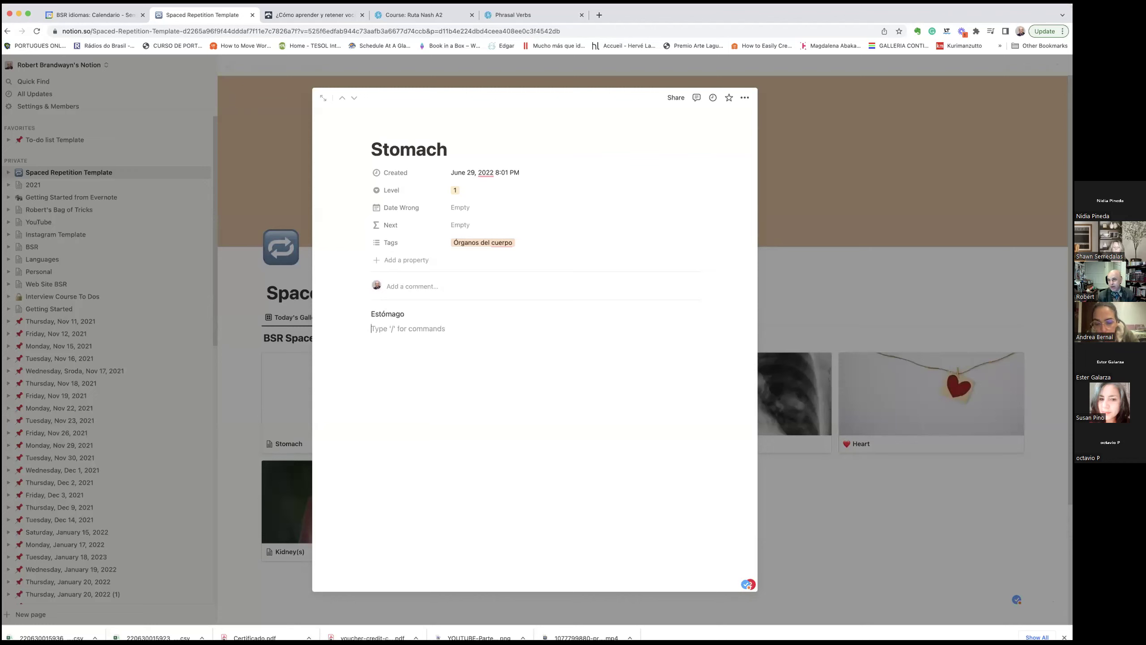
Add the pronunciation "Stomak" below the translation on the Stomach card and close the card.
{"action": "type", "text": "S"}
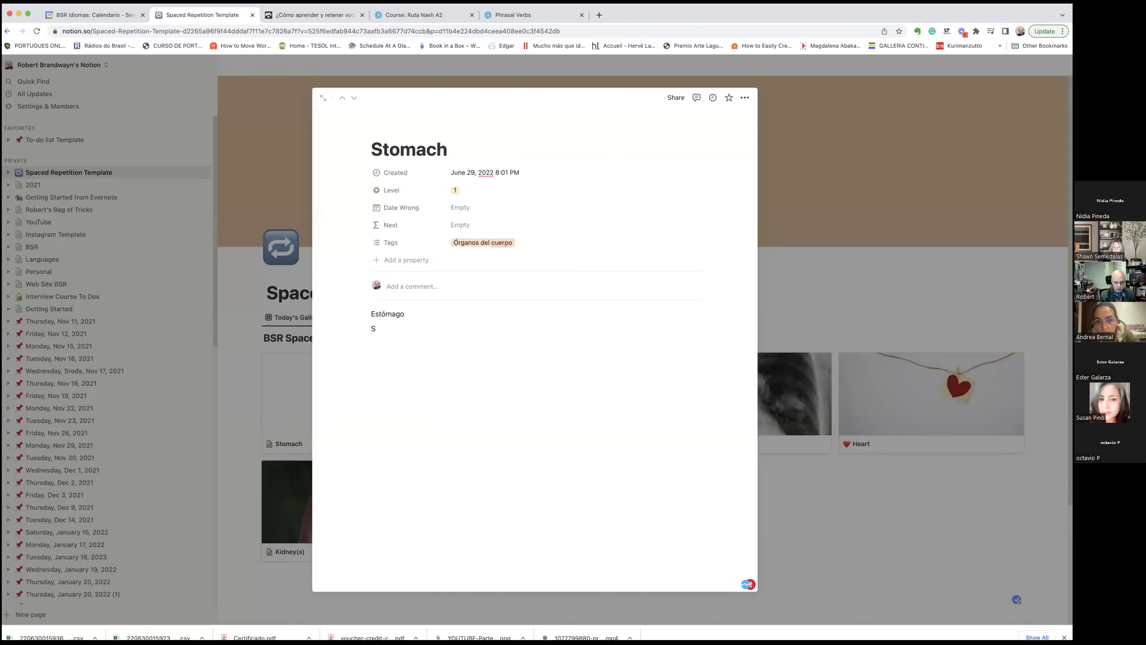
{"action": "type", "text": "tomac"}
{"action": "key", "text": "BackSpace"}
{"action": "type", "text": "k"}
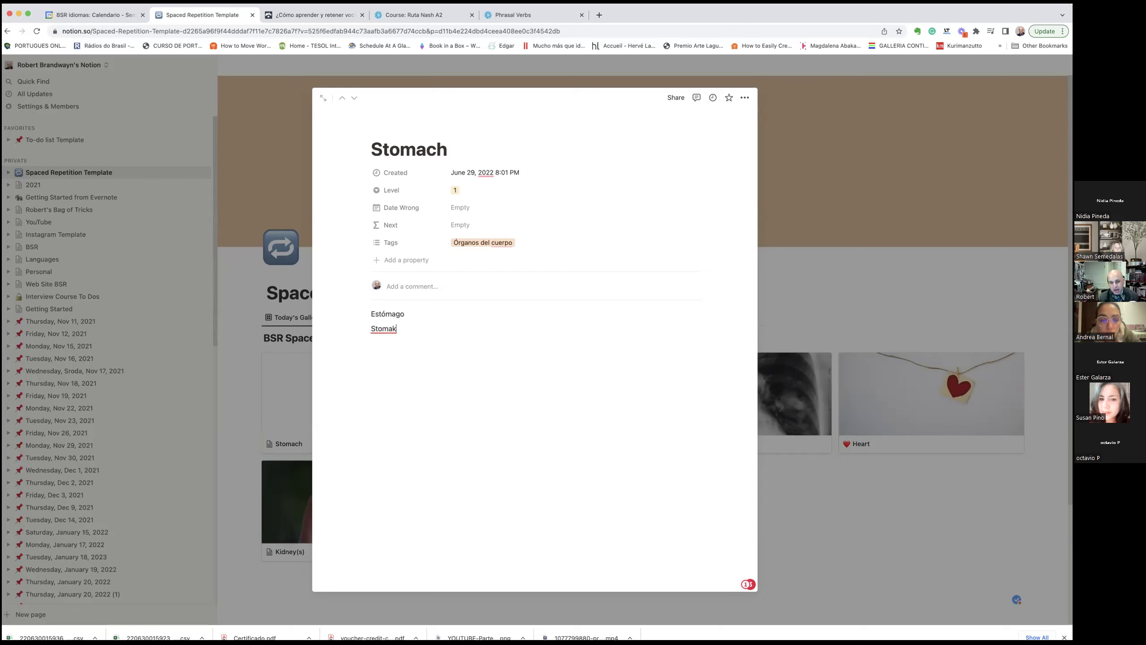
{"action": "key", "text": "Return"}
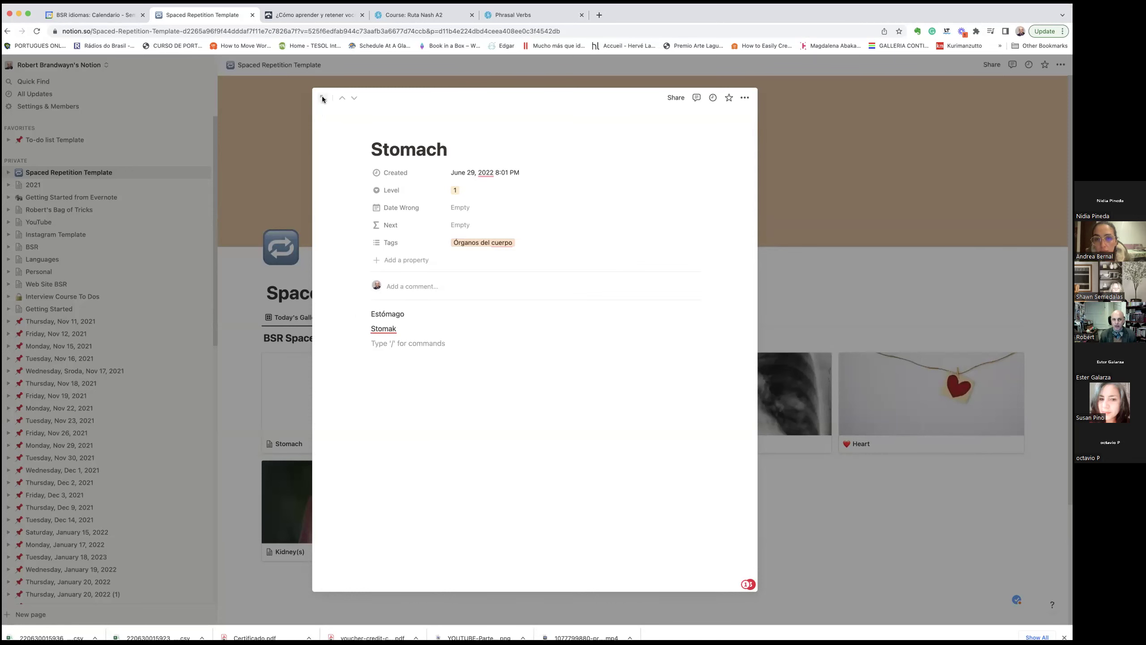
{"action": "key", "text": "Escape"}
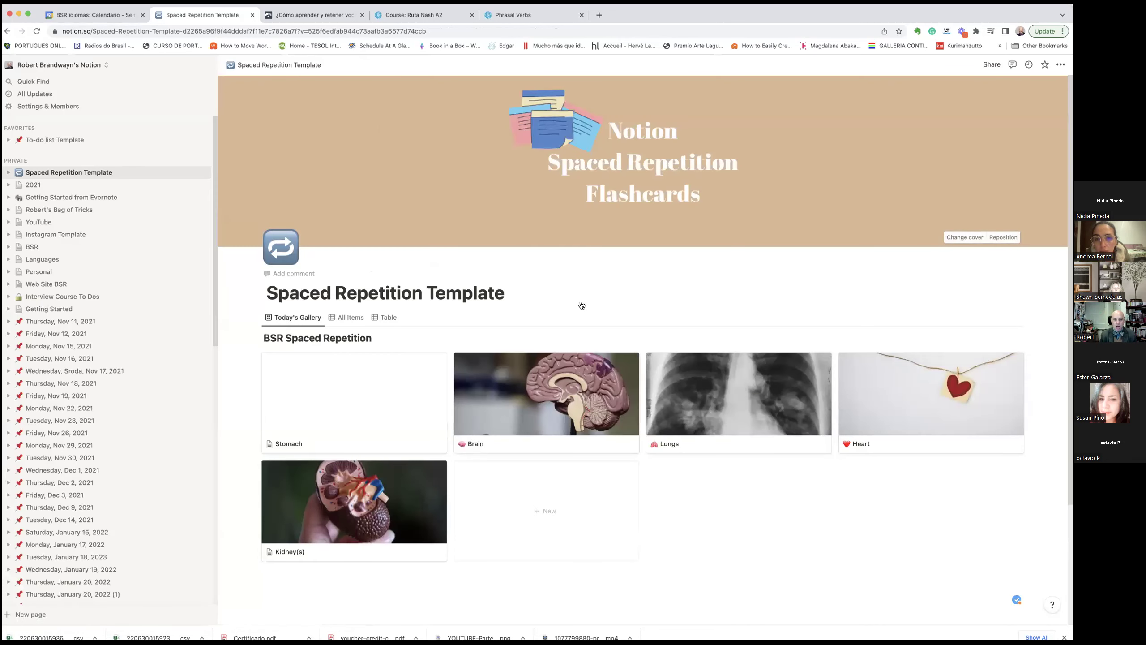
Reopen the Stomach card and add the example sentence "The patient has stomach pain" below the pronunciation.
{"action": "left_click", "coordinate": [342, 398]}
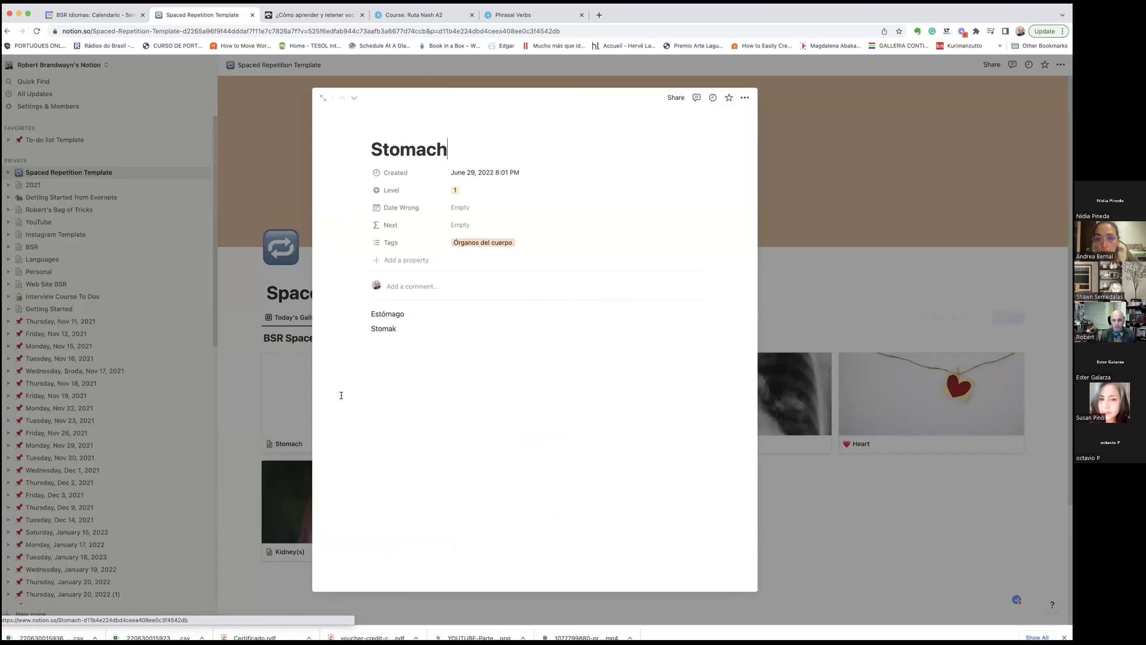
{"action": "left_click", "coordinate": [409, 329]}
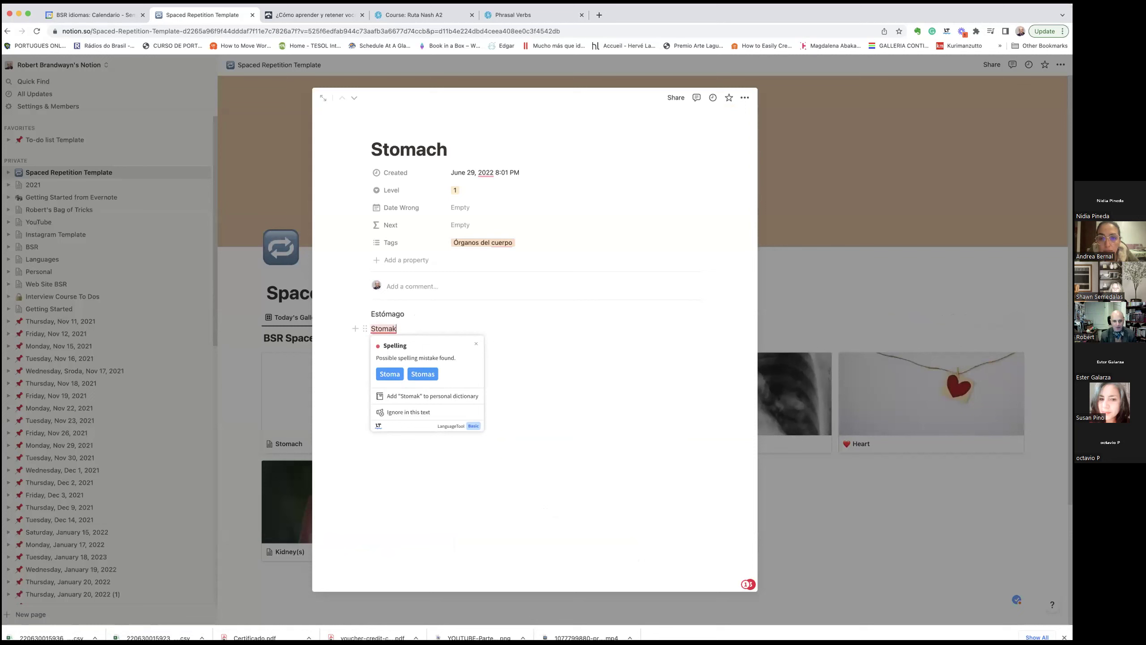
{"action": "left_click", "coordinate": [412, 440]}
{"action": "type", "text": "Tengo"}
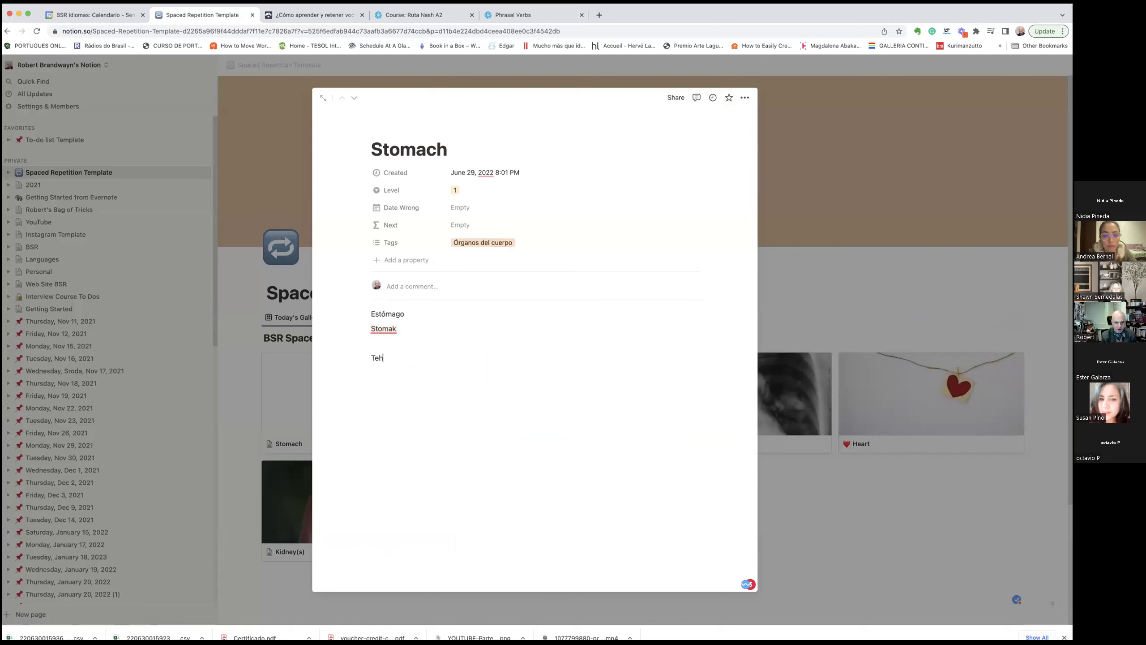
{"action": "key", "text": "BackSpace"}
{"action": "key", "text": "BackSpace"}
{"action": "key", "text": "BackSpace"}
{"action": "key", "text": "BackSpace"}
{"action": "type", "text": "he "}
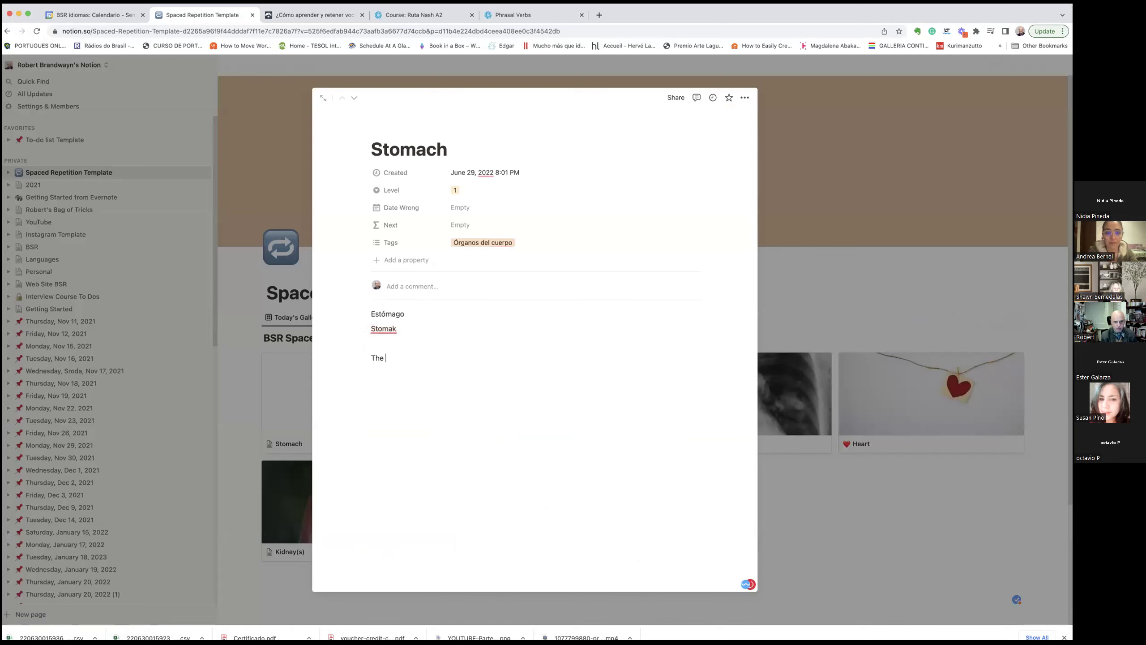
{"action": "type", "text": "patient has stom"}
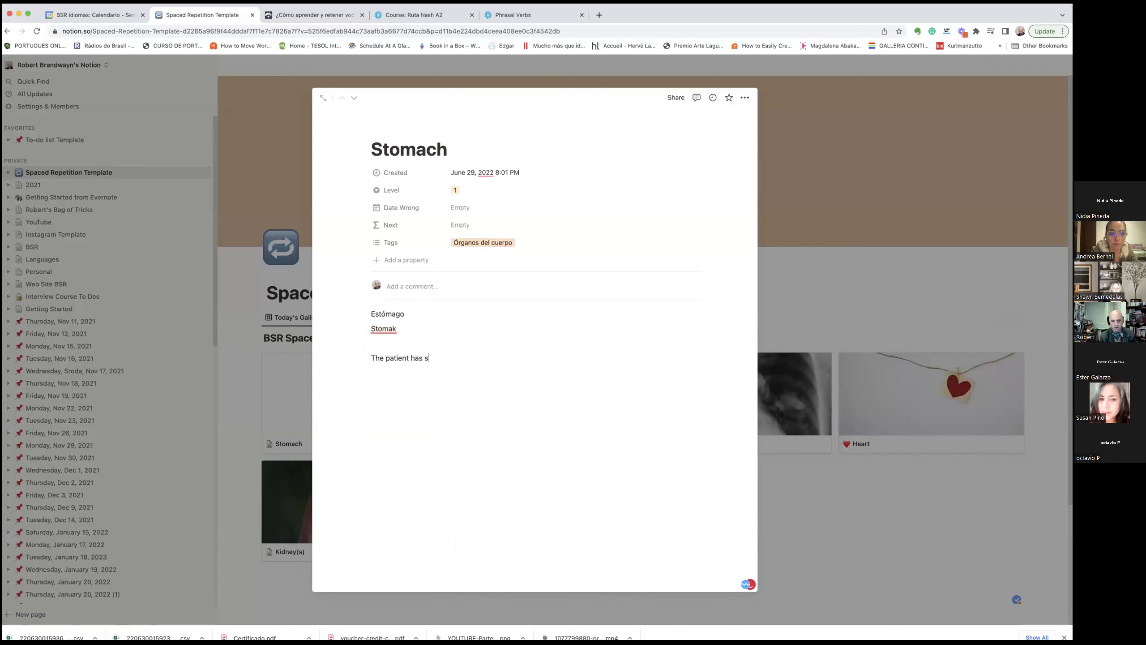
{"action": "key", "text": "BackSpace"}
{"action": "key", "text": "BackSpace"}
{"action": "key", "text": "BackSpace"}
{"action": "type", "text": "tomach pain"}
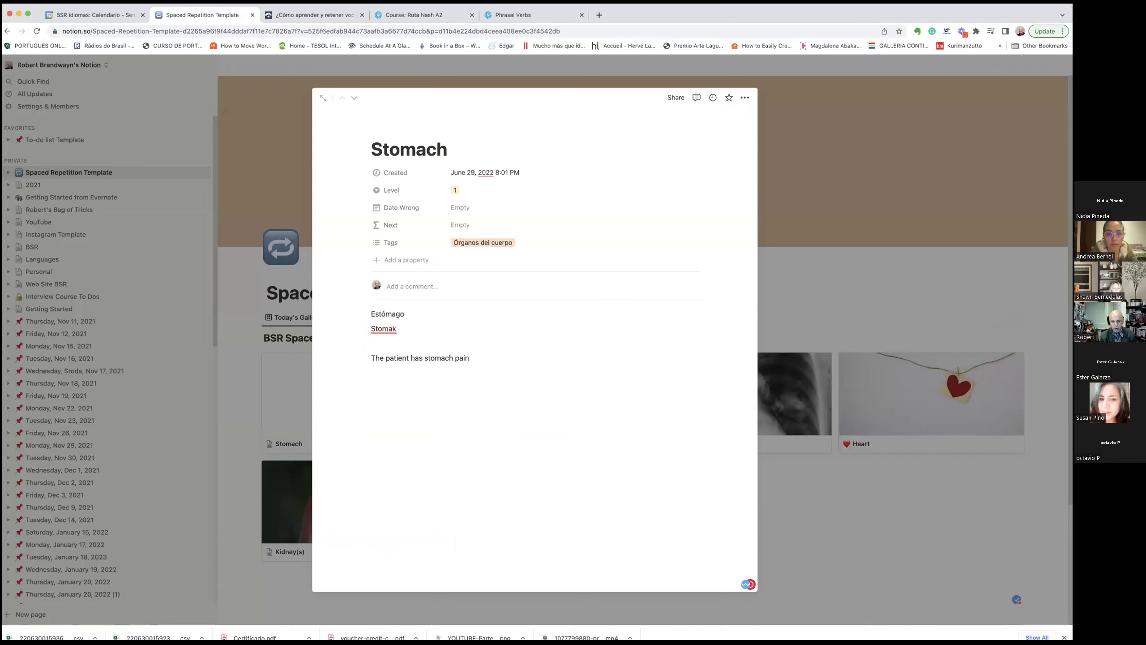
{"action": "key", "text": "Return"}
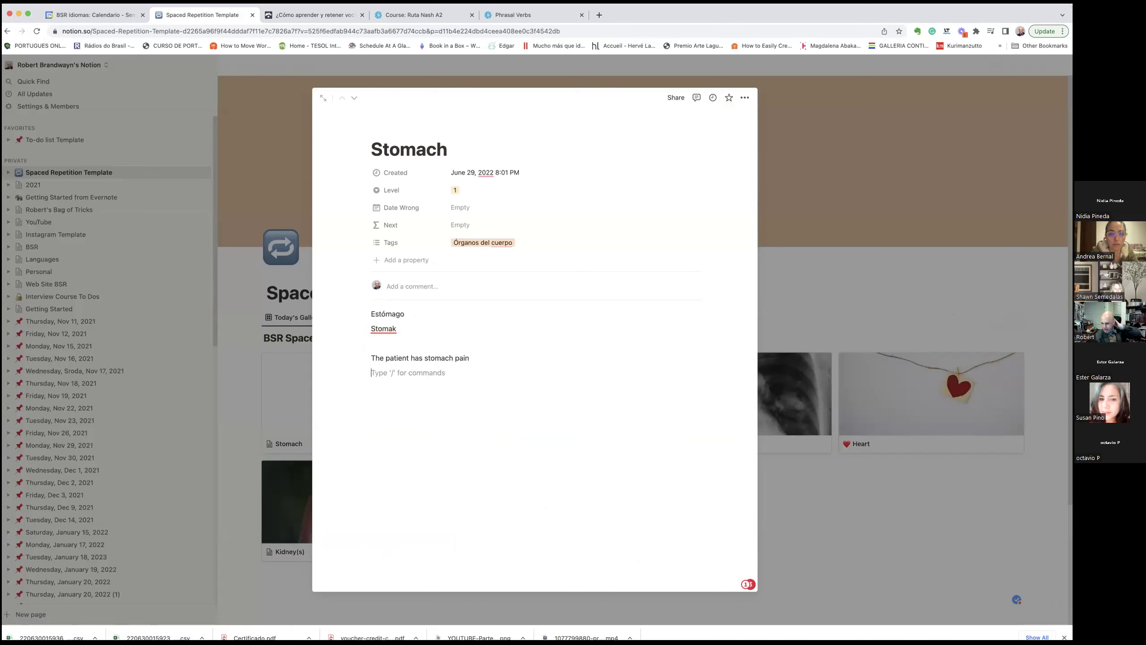
Add the example sentences "The stomach has gastric acid" and "I have stomach pain" on separate lines of the card.
{"action": "type", "text": "The"}
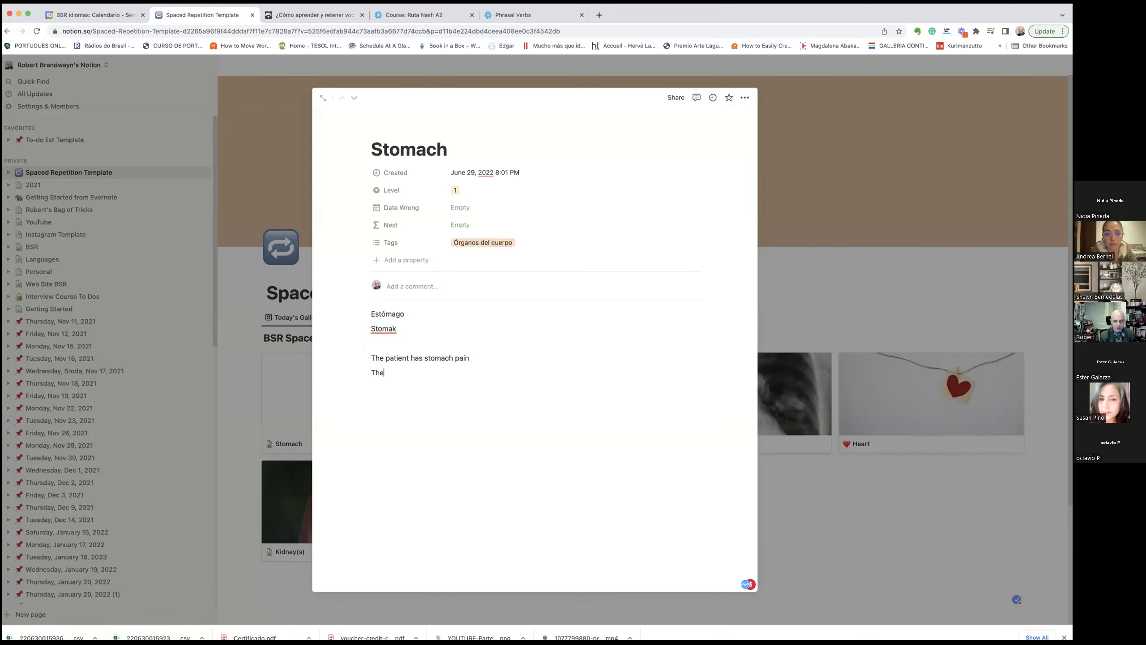
{"action": "type", "text": " stoma"}
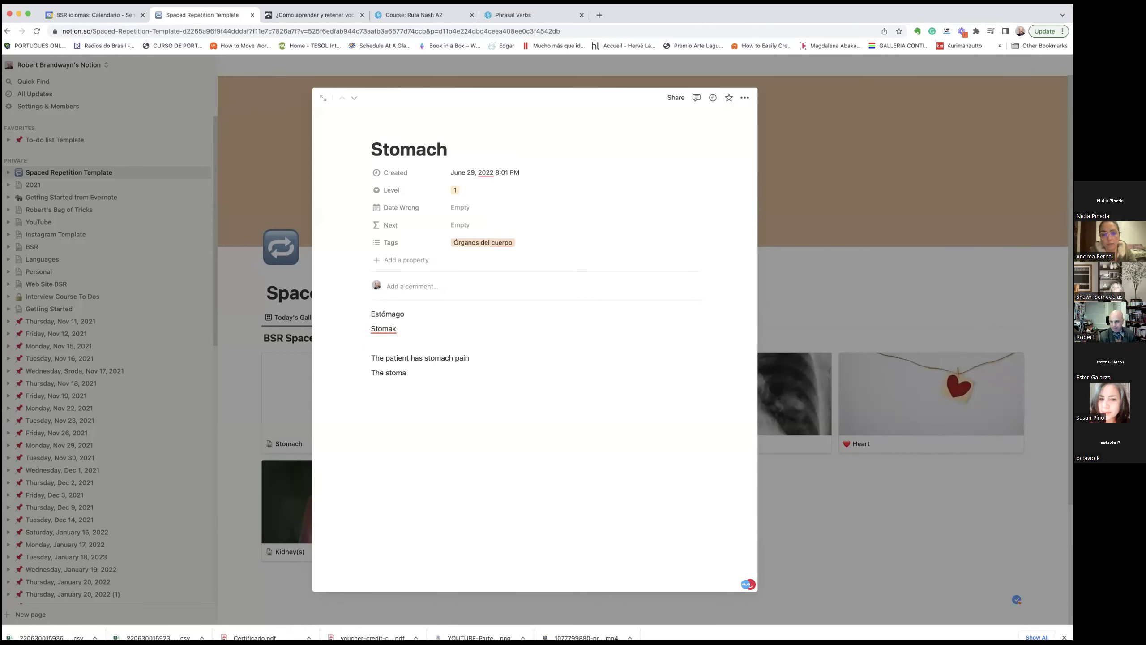
{"action": "type", "text": "ch has hastri"}
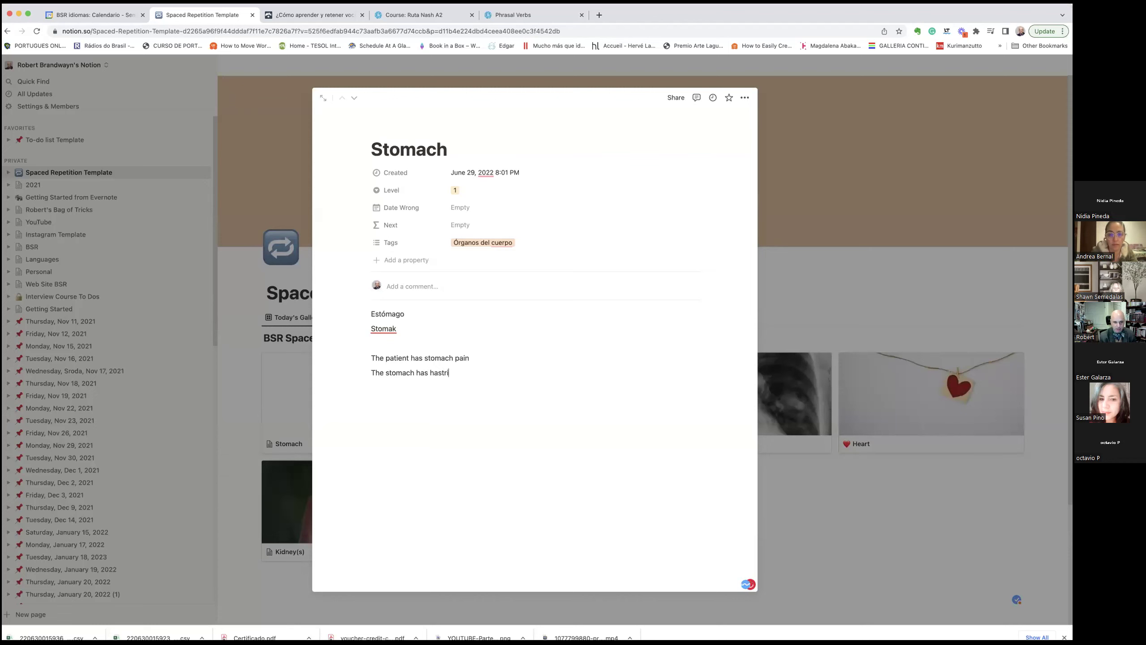
{"action": "key", "text": "BackSpace"}
{"action": "key", "text": "BackSpace"}
{"action": "key", "text": "BackSpace"}
{"action": "type", "text": "astr"}
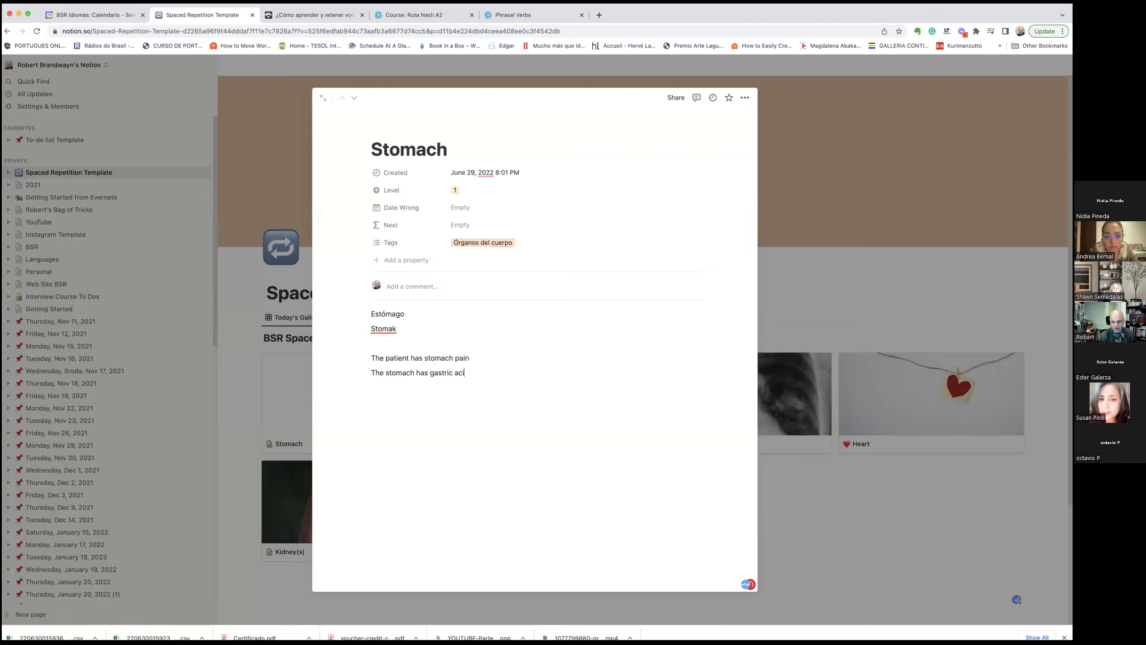
{"action": "key", "text": "Return"}
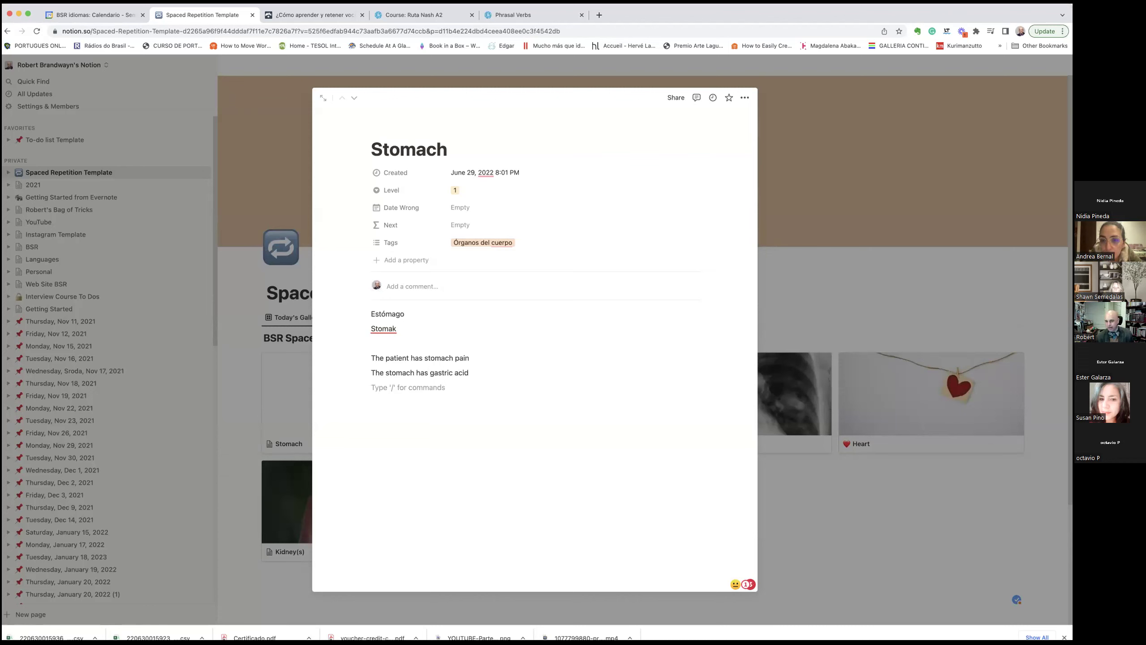
{"action": "type", "text": "I have stomach pain"}
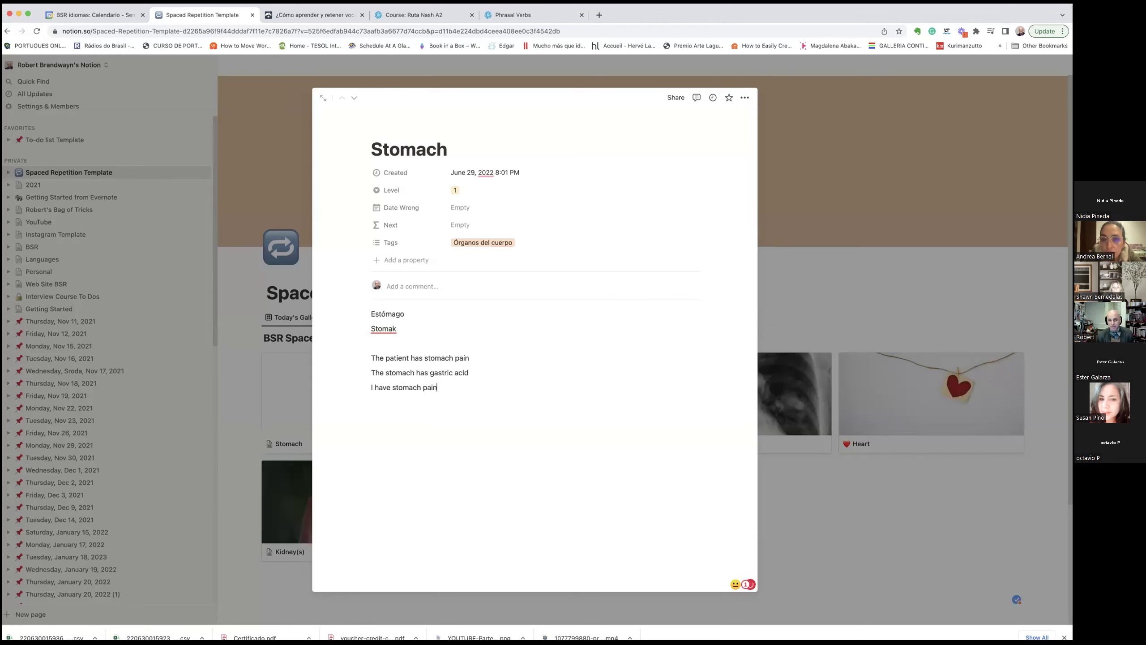
Add an icon to the Stomach card and open the emoji choices for replacing it.
{"action": "mouse_move", "coordinate": [387, 132]}
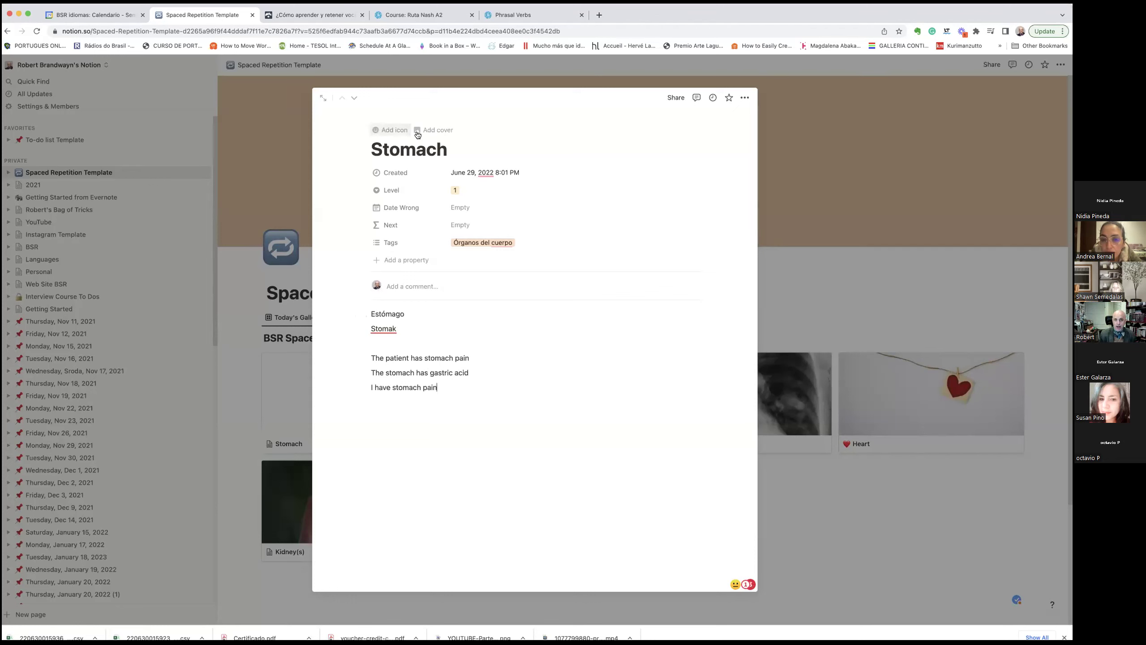
{"action": "left_click", "coordinate": [385, 130]}
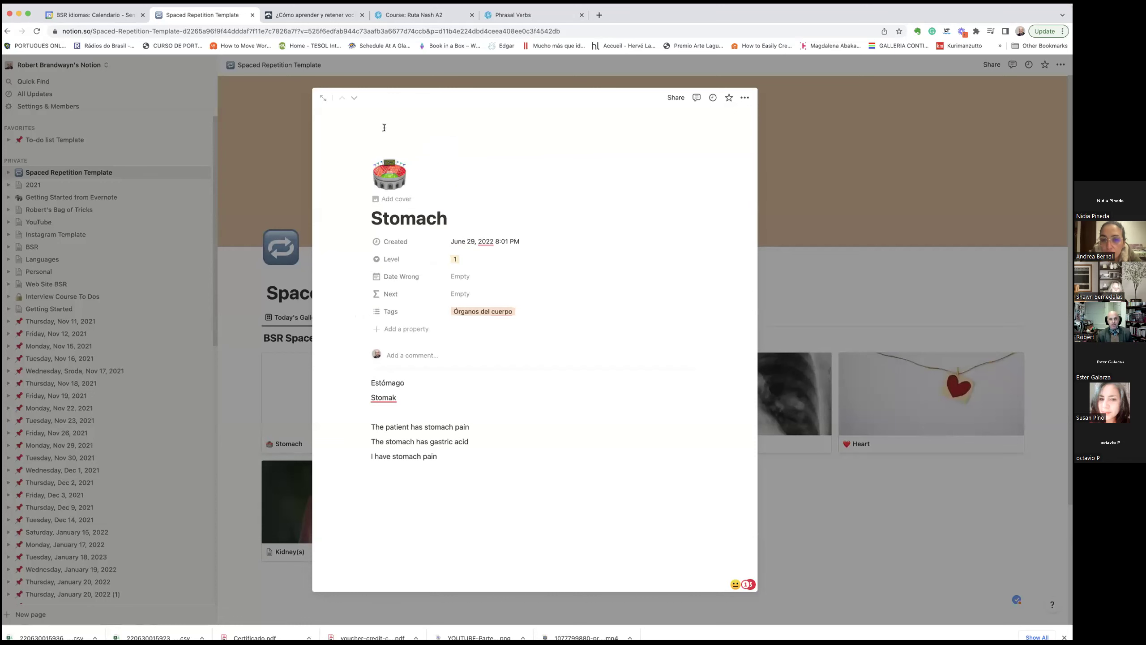
{"action": "left_click", "coordinate": [386, 180]}
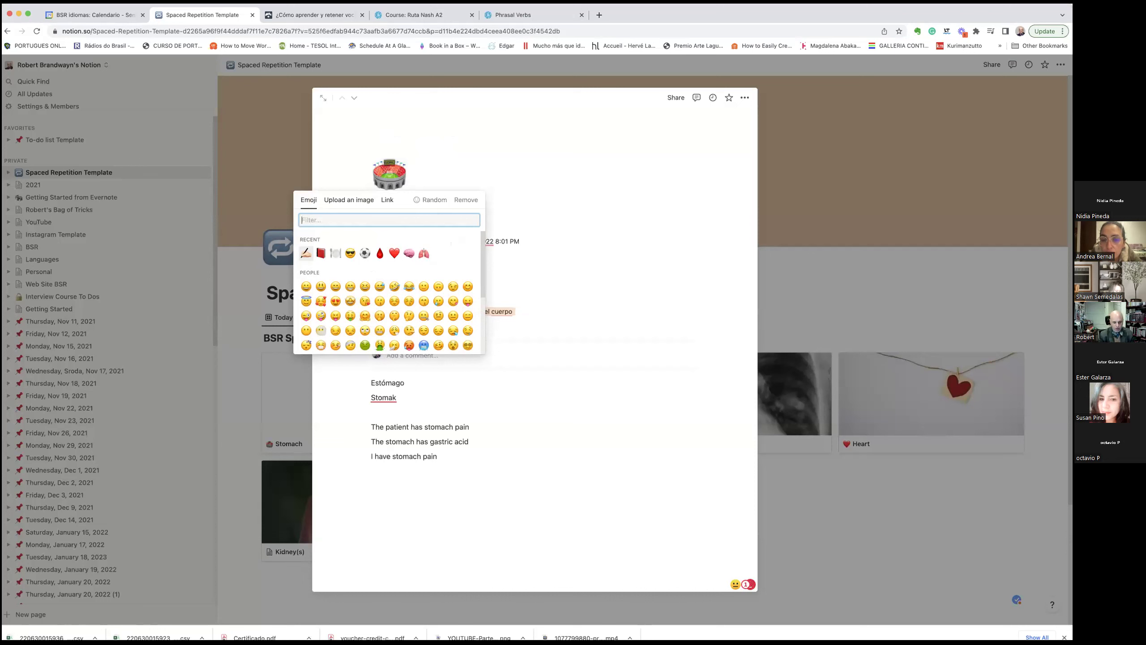
Try searching the emojis for a stomach icon, including "stomach", and clear the search text.
{"action": "type", "text": "stomaj"}
{"action": "key", "text": "BackSpace"}
{"action": "type", "text": "c"}
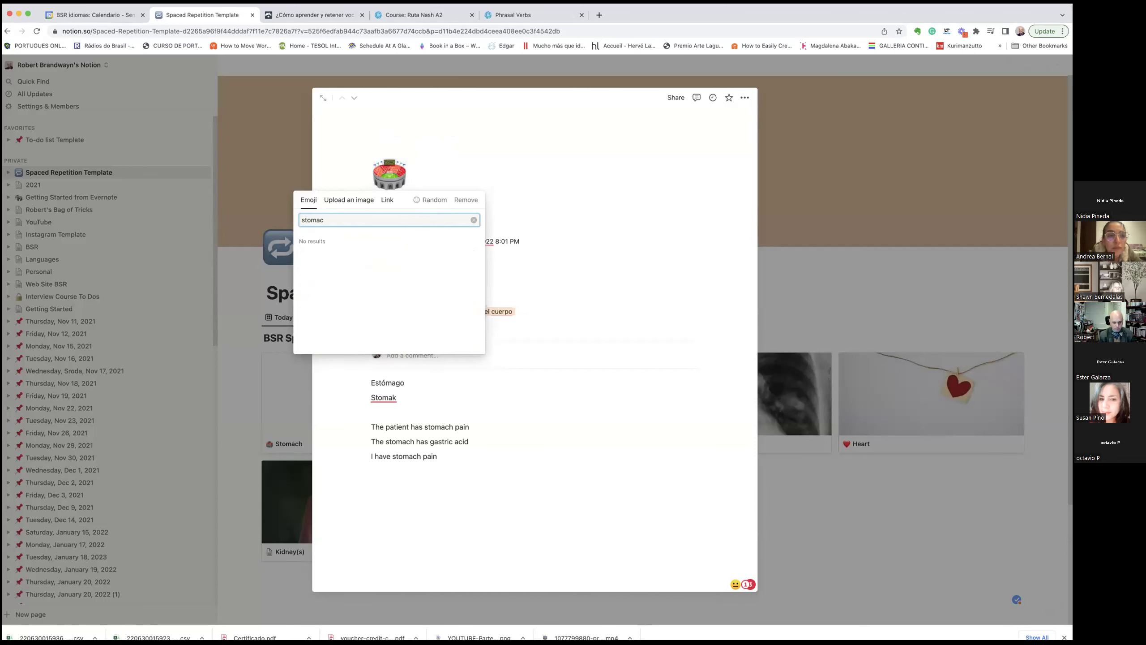
{"action": "type", "text": "h"}
{"action": "key", "text": "BackSpace"}
{"action": "key", "text": "BackSpace"}
{"action": "key", "text": "BackSpace"}
{"action": "key", "text": "BackSpace"}
{"action": "key", "text": "BackSpace"}
{"action": "key", "text": "BackSpace"}
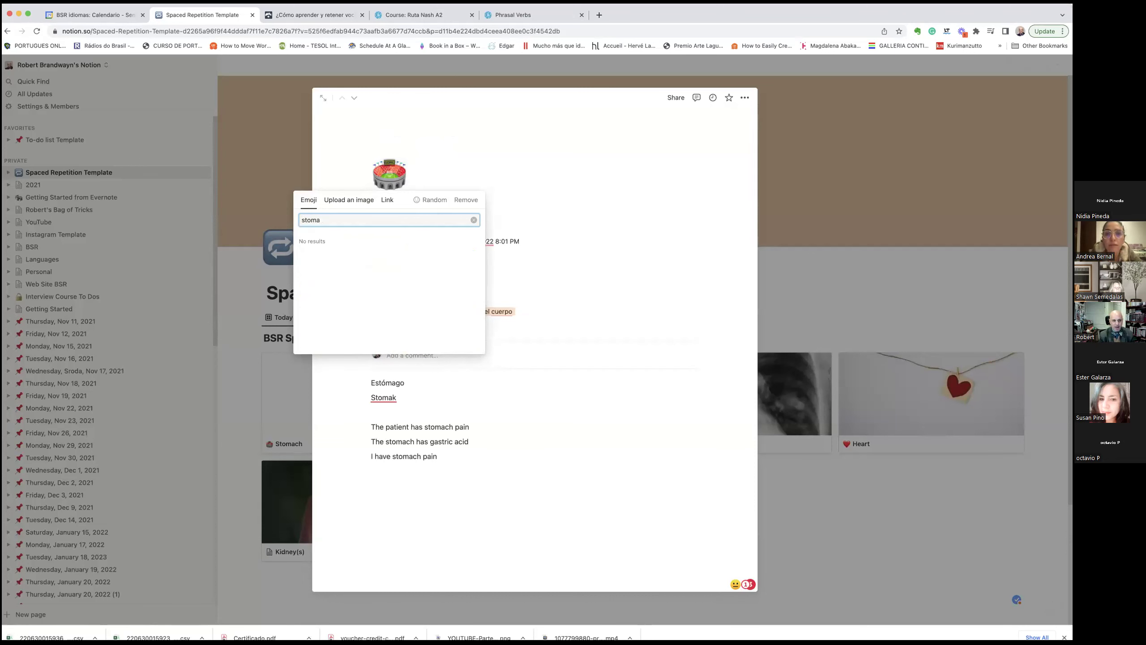
{"action": "key", "text": "BackSpace"}
{"action": "type", "text": "tummu"}
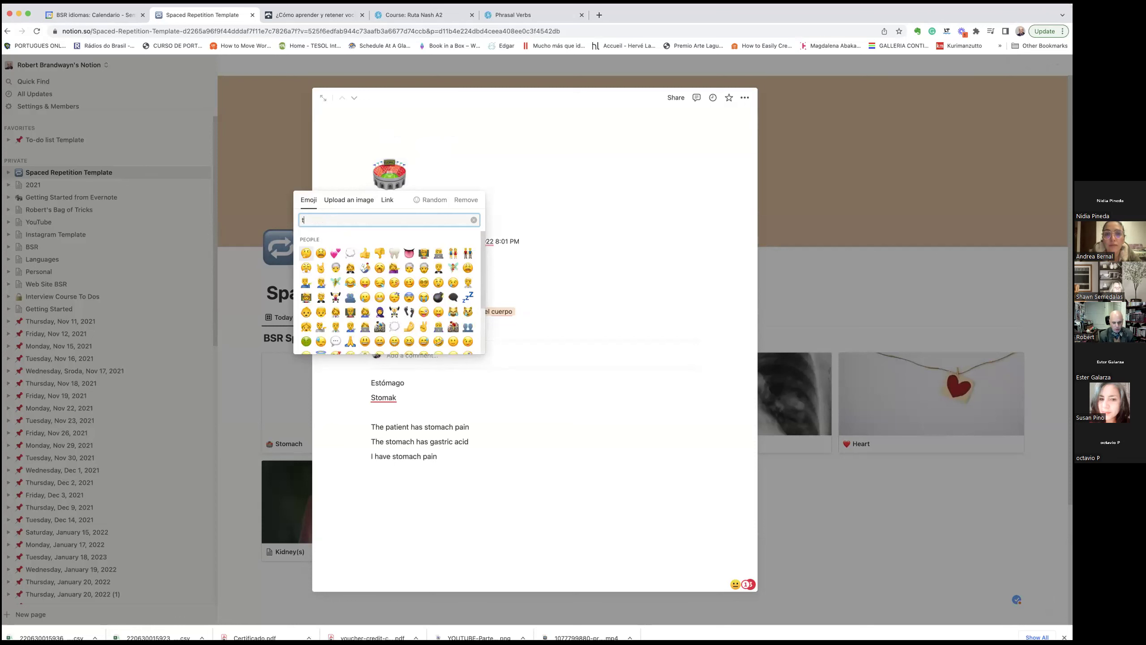
{"action": "key", "text": "BackSpace"}
{"action": "key", "text": "BackSpace"}
{"action": "key", "text": "BackSpace"}
{"action": "key", "text": "BackSpace"}
{"action": "key", "text": "BackSpace"}
{"action": "key", "text": "BackSpace"}
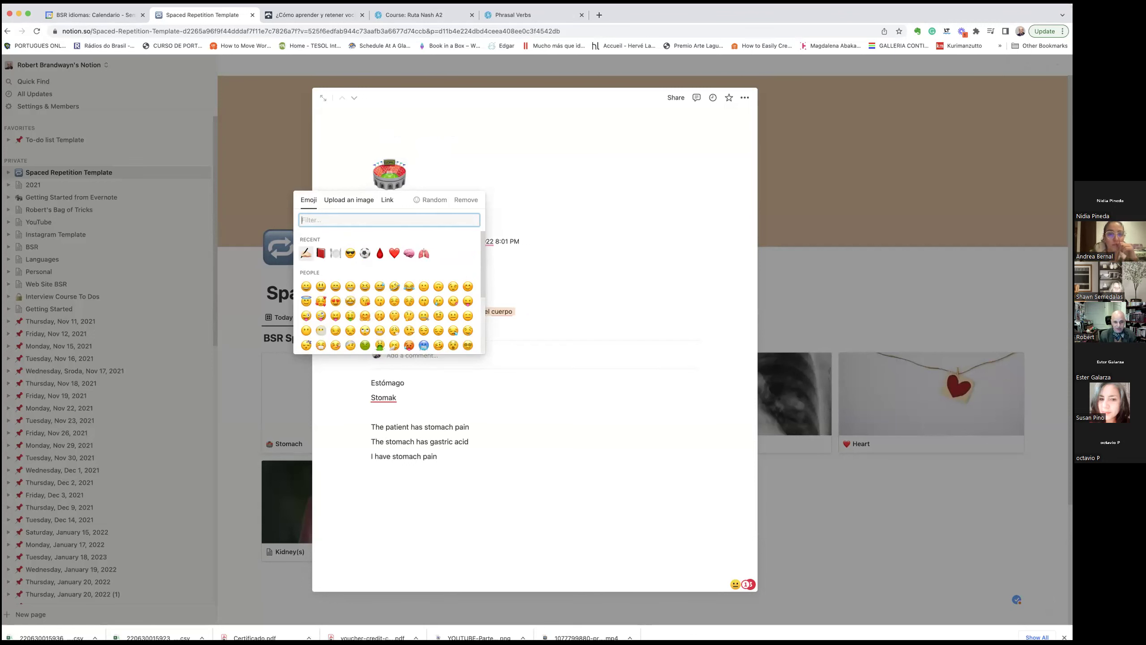
Search the emojis for "food", set the tomato as the Stomach card's icon, and add a cover to the card.
{"action": "type", "text": "food"}
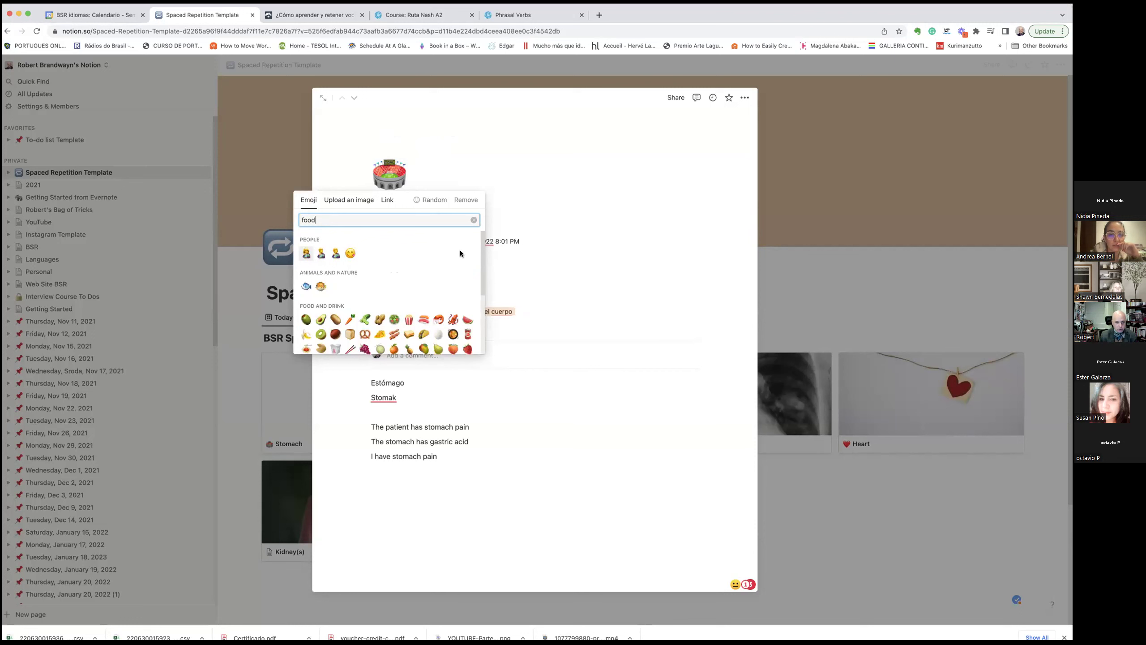
{"action": "left_click_drag", "start_coordinate": [482, 249], "coordinate": [483, 282]}
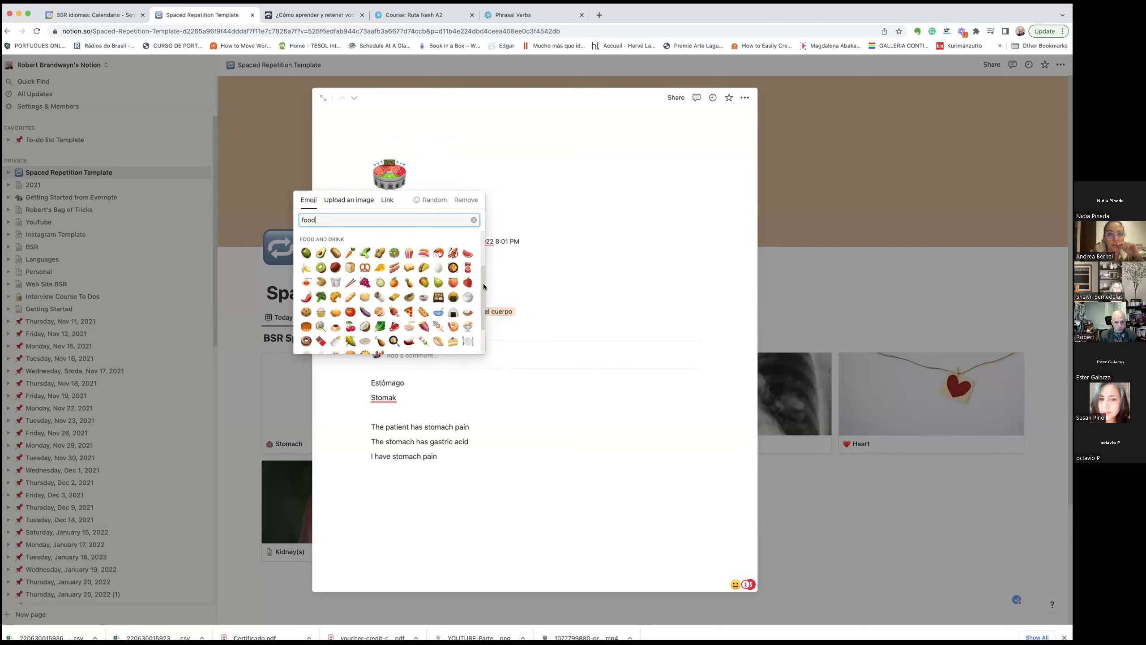
{"action": "left_click", "coordinate": [351, 313]}
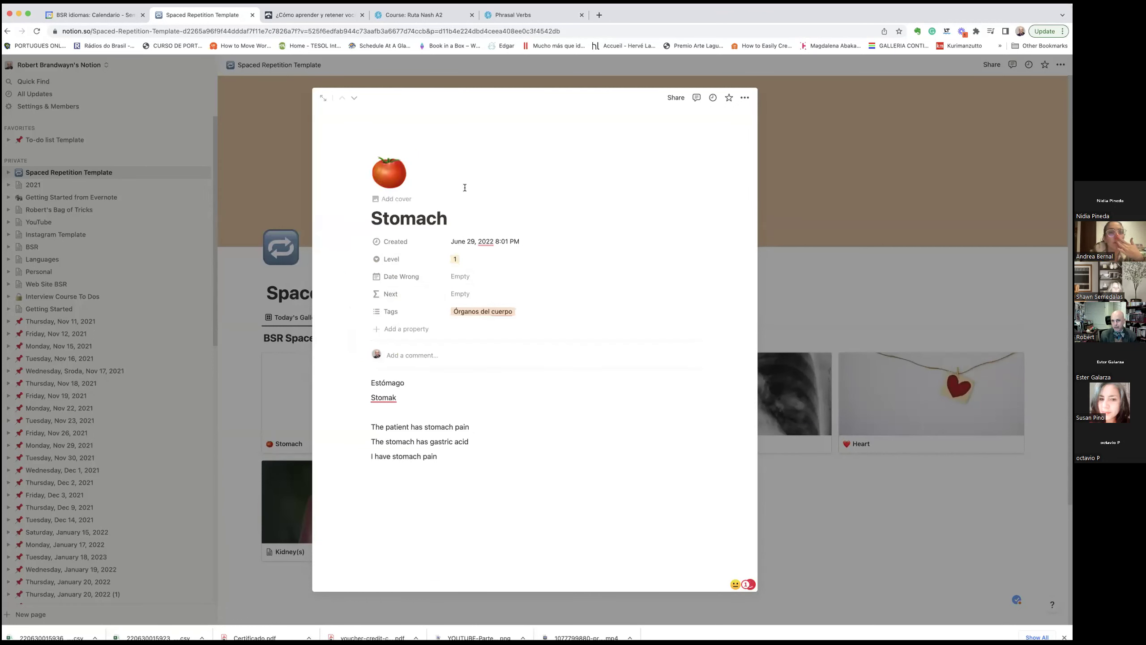
{"action": "left_click", "coordinate": [391, 199]}
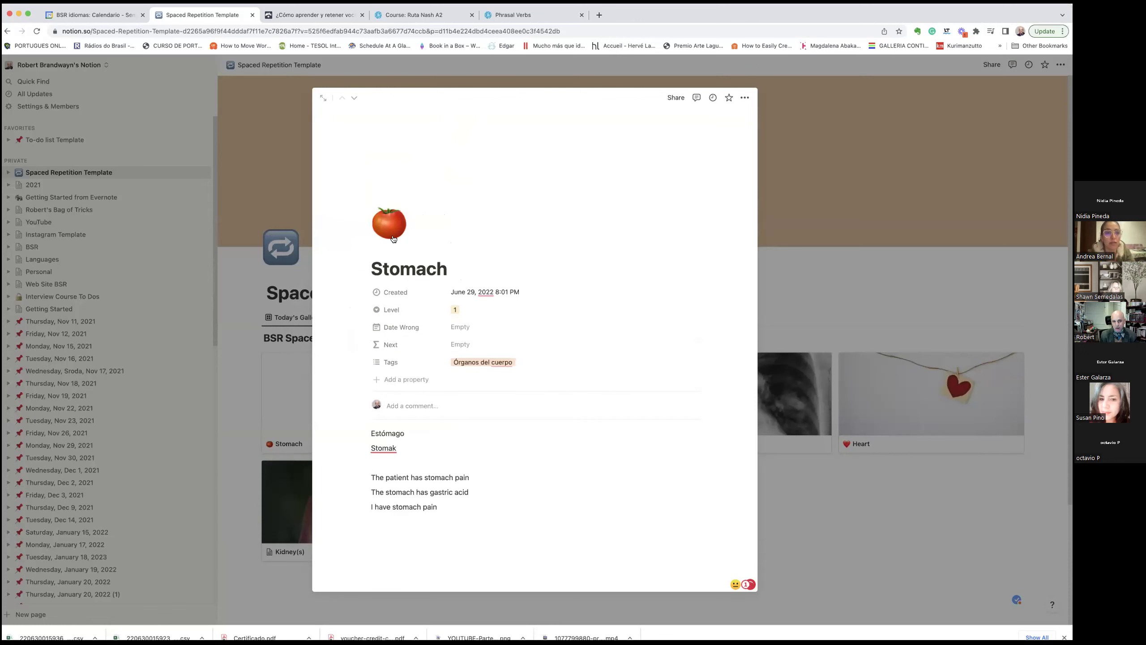
Search Unsplash for "stomach" and change the card's cover to the photo of a hand on a red-shirted belly beside a black scale.
{"action": "mouse_move", "coordinate": [534, 191]}
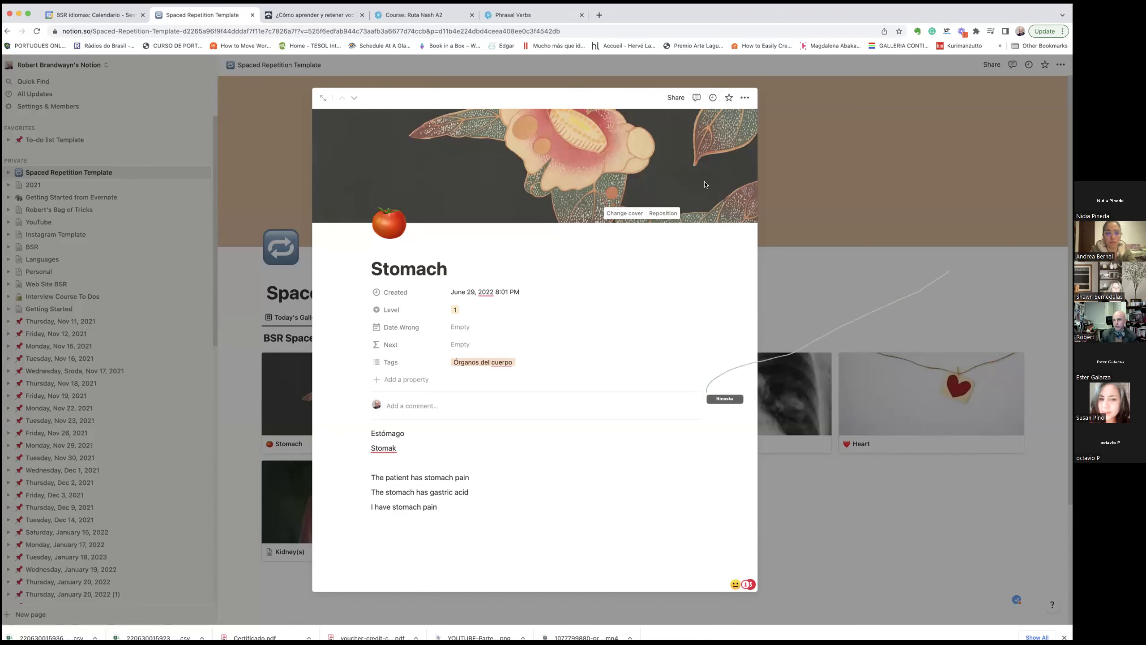
{"action": "left_click", "coordinate": [625, 213]}
{"action": "left_click", "coordinate": [604, 229]}
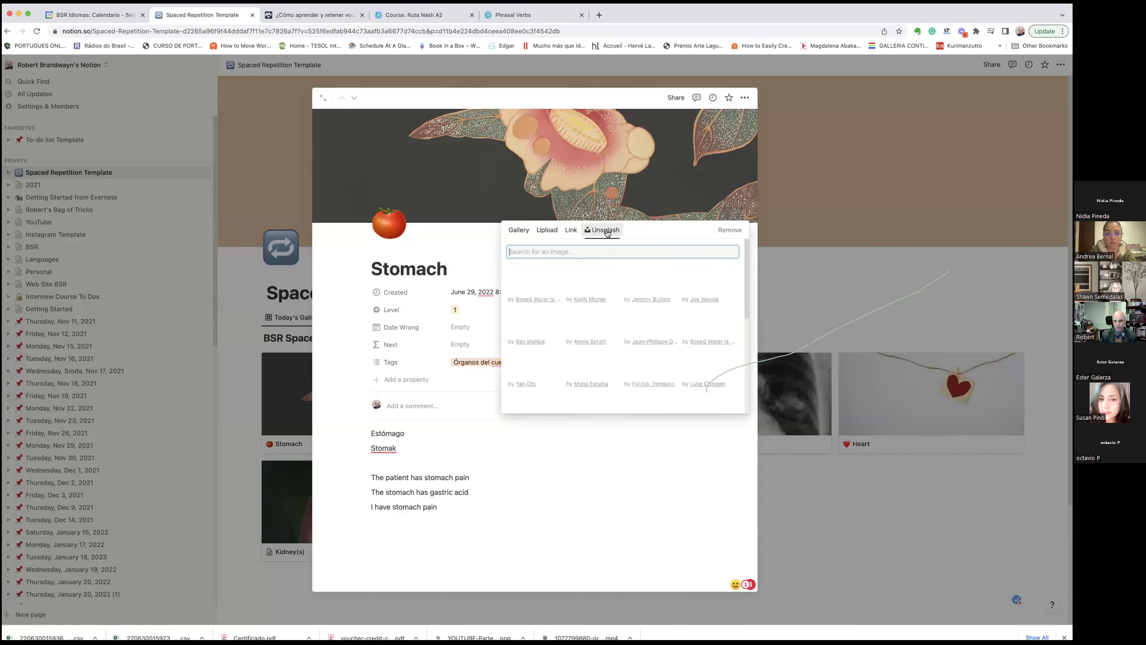
{"action": "type", "text": "stomach"}
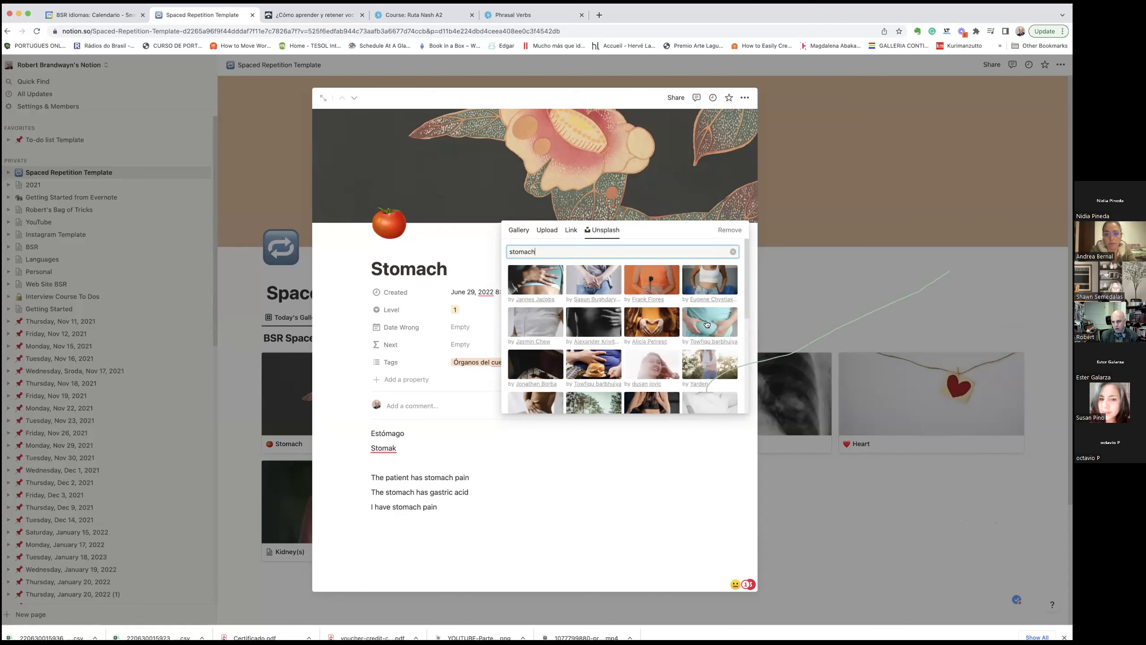
{"action": "scroll", "coordinate": [740, 337], "scroll_direction": "down", "scroll_amount": 2}
{"action": "scroll", "coordinate": [742, 339], "scroll_direction": "down", "scroll_amount": 5}
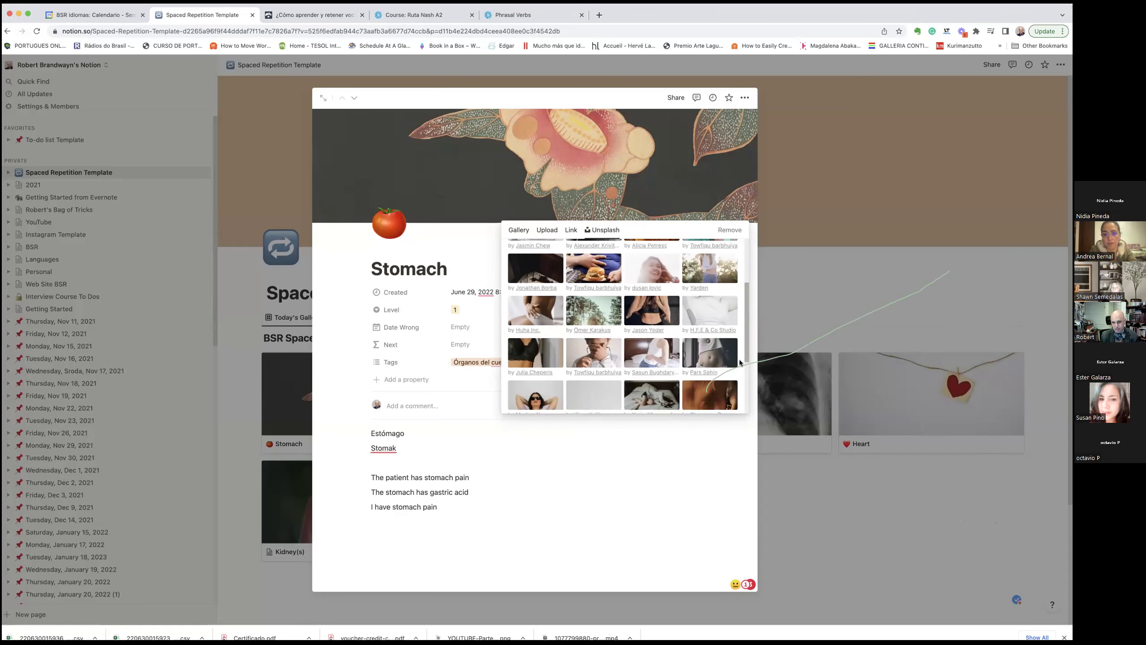
{"action": "scroll", "coordinate": [739, 387], "scroll_direction": "down", "scroll_amount": 2}
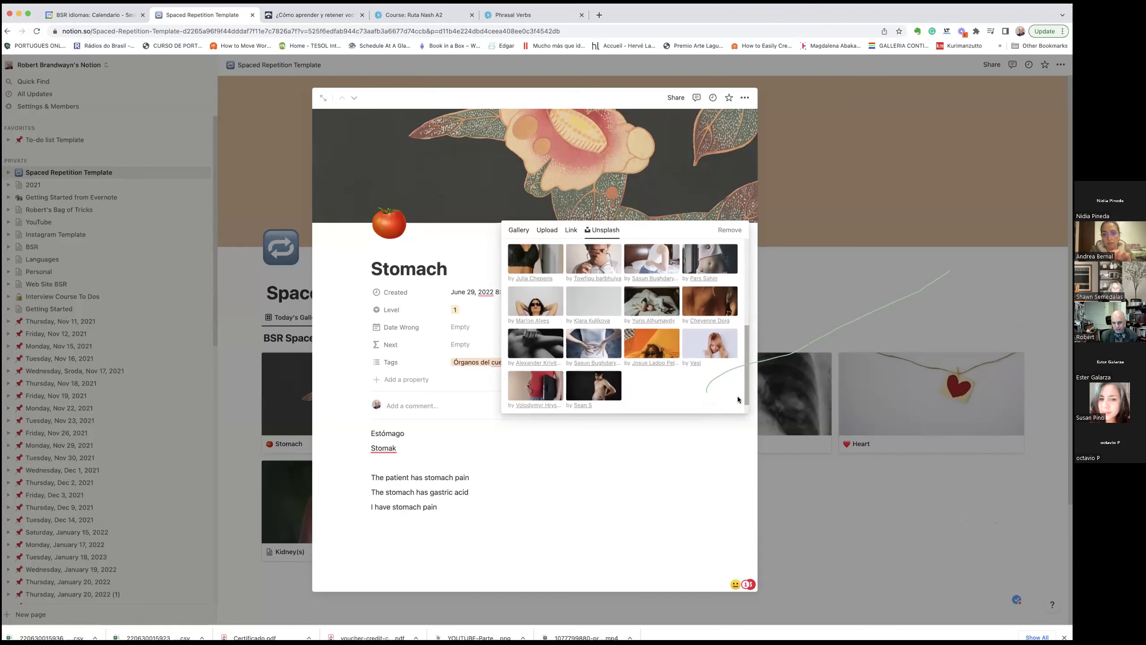
{"action": "left_click", "coordinate": [531, 387]}
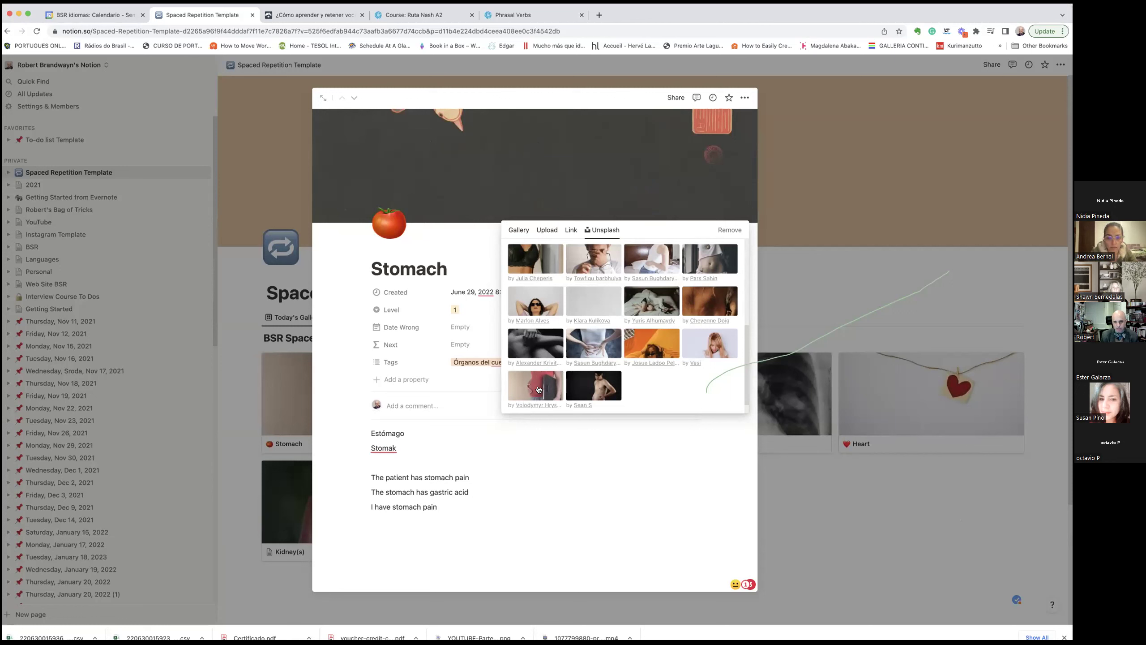
{"action": "left_click", "coordinate": [525, 183]}
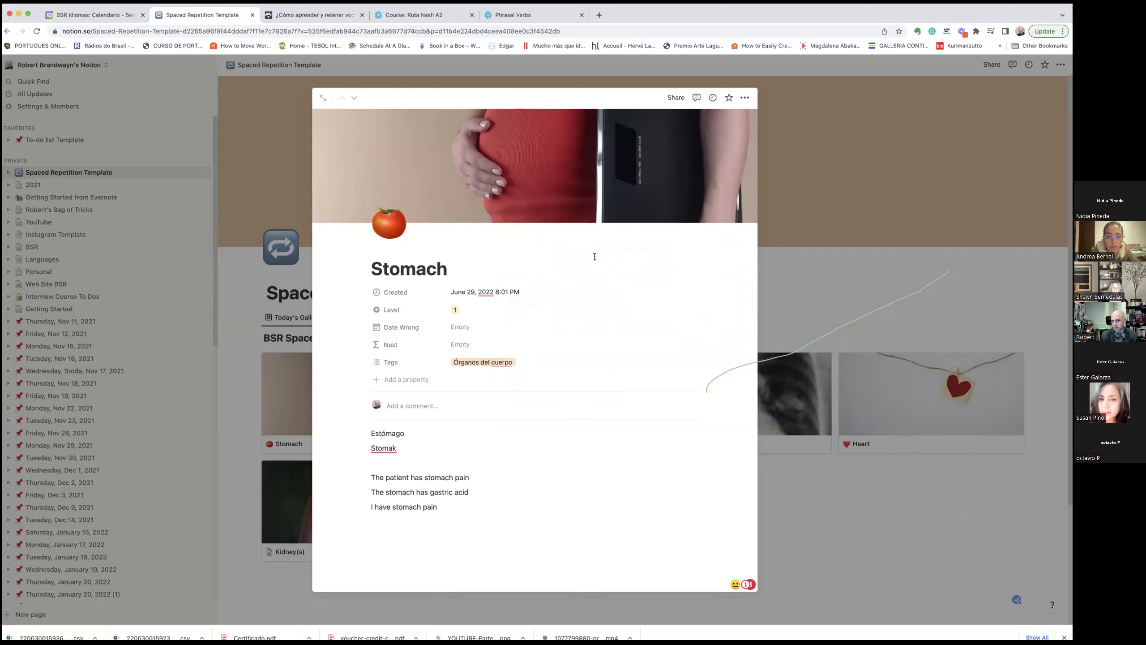
Reposition the Stomach card's cover photo downward to show more of the lower part of the belly, and save the position.
{"action": "mouse_move", "coordinate": [492, 128]}
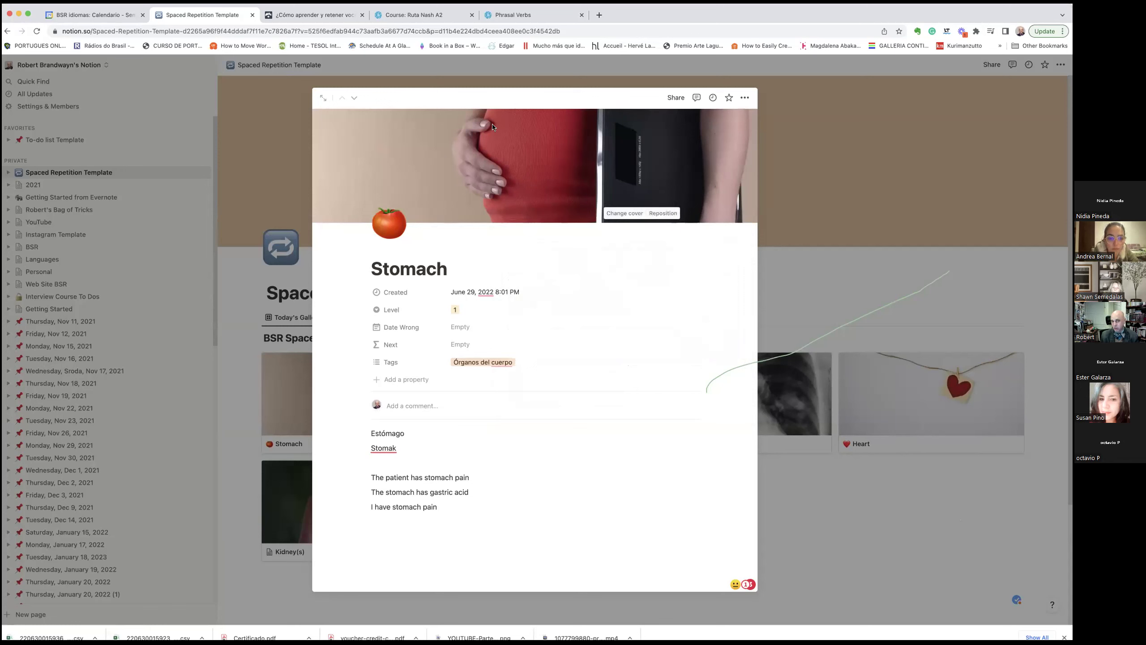
{"action": "left_click", "coordinate": [665, 216]}
{"action": "left_click_drag", "start_coordinate": [543, 158], "coordinate": [581, 193]}
{"action": "left_click", "coordinate": [633, 213]}
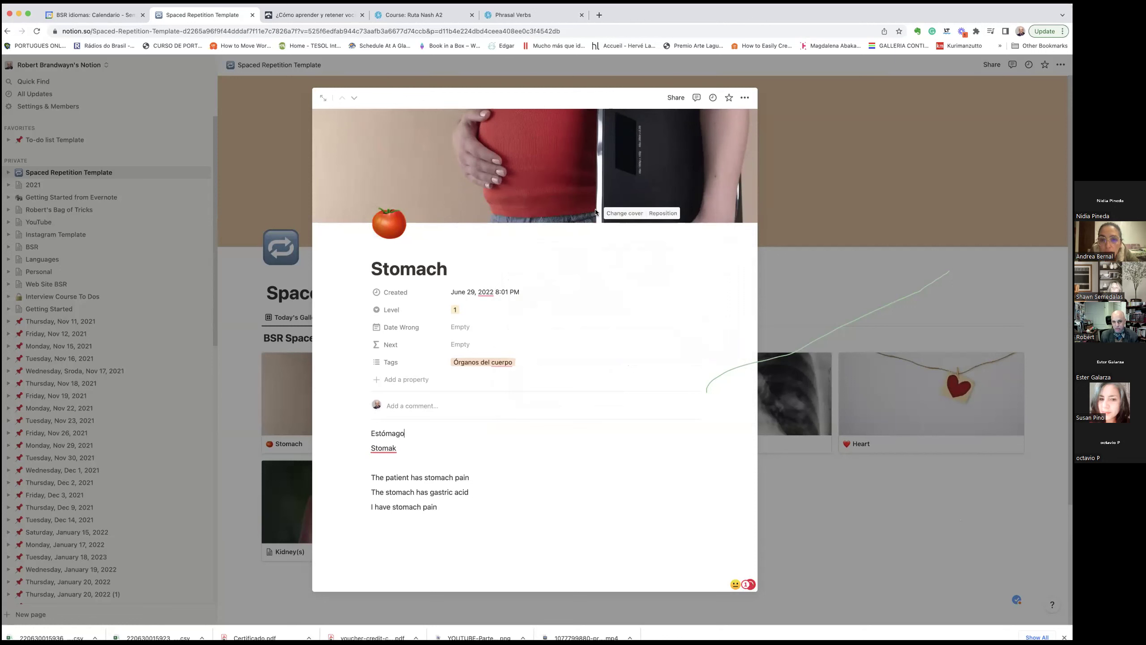
Replace the cover with the Unsplash "stomach" photo of hands holding a belly in a turquoise shirt.
{"action": "left_click", "coordinate": [625, 213]}
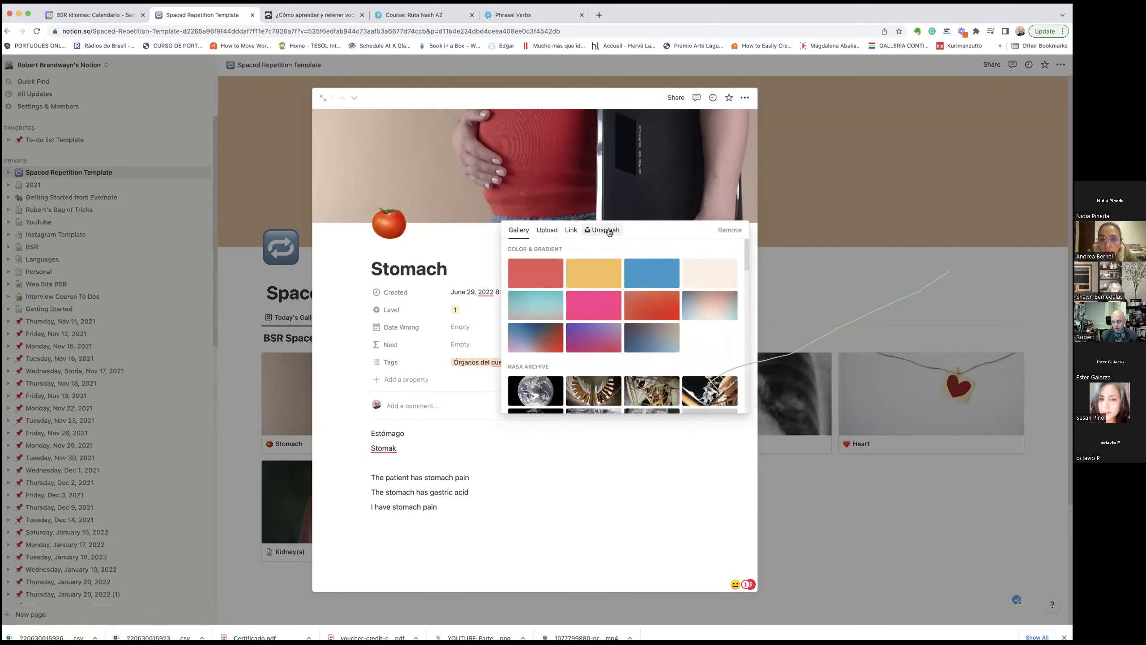
{"action": "left_click", "coordinate": [609, 230]}
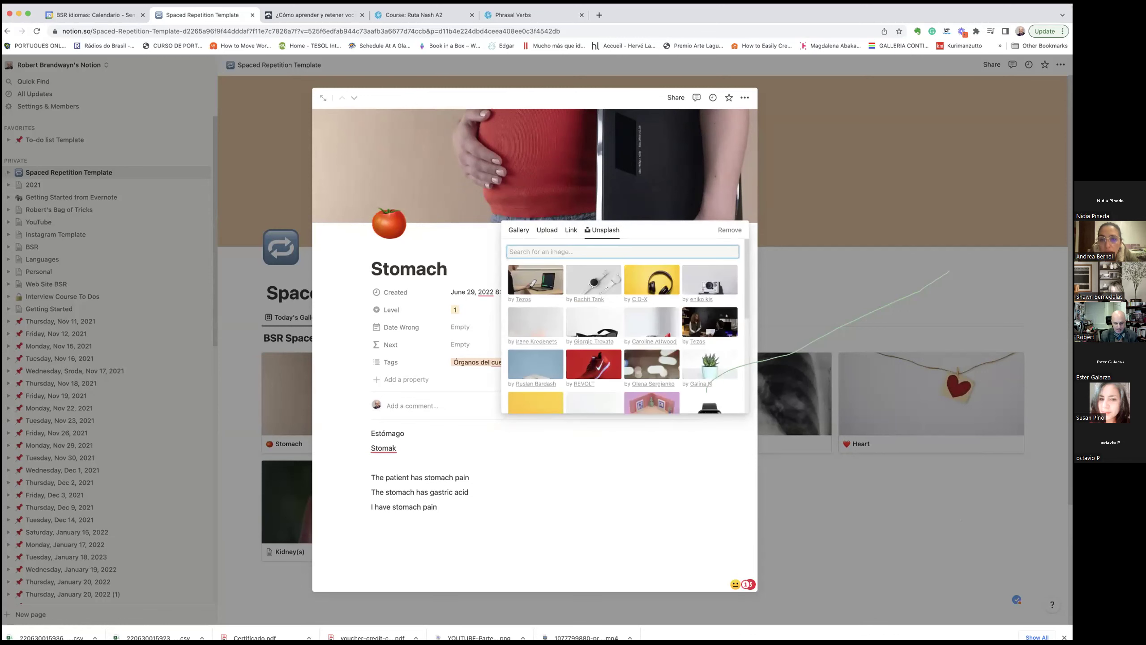
{"action": "type", "text": "stomach"}
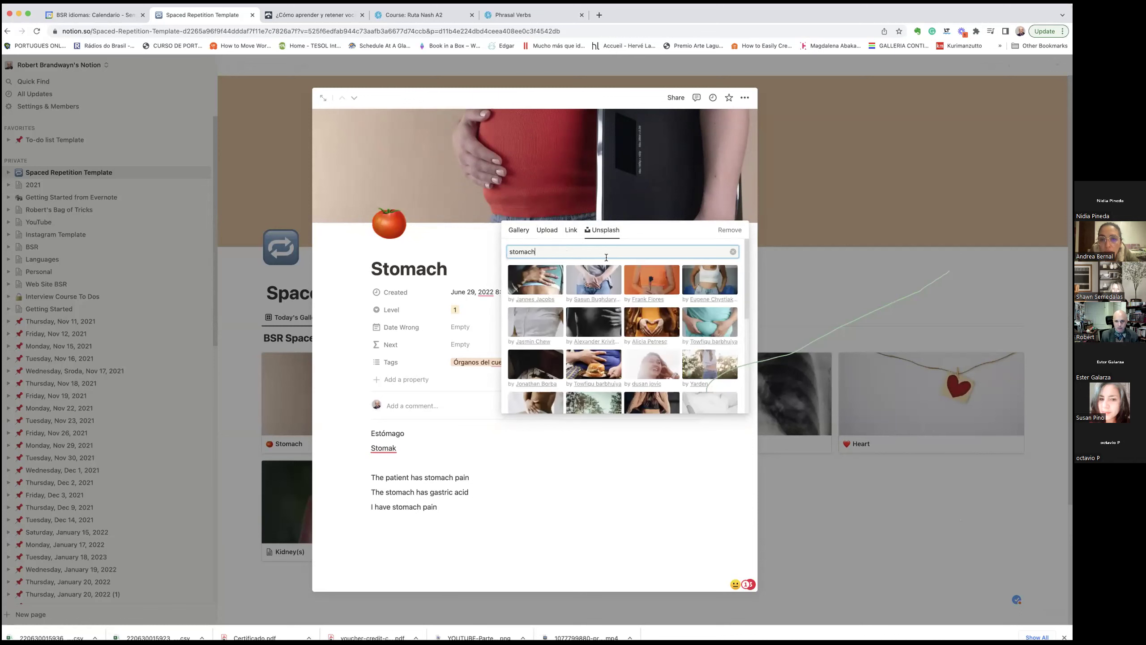
{"action": "left_click", "coordinate": [702, 319]}
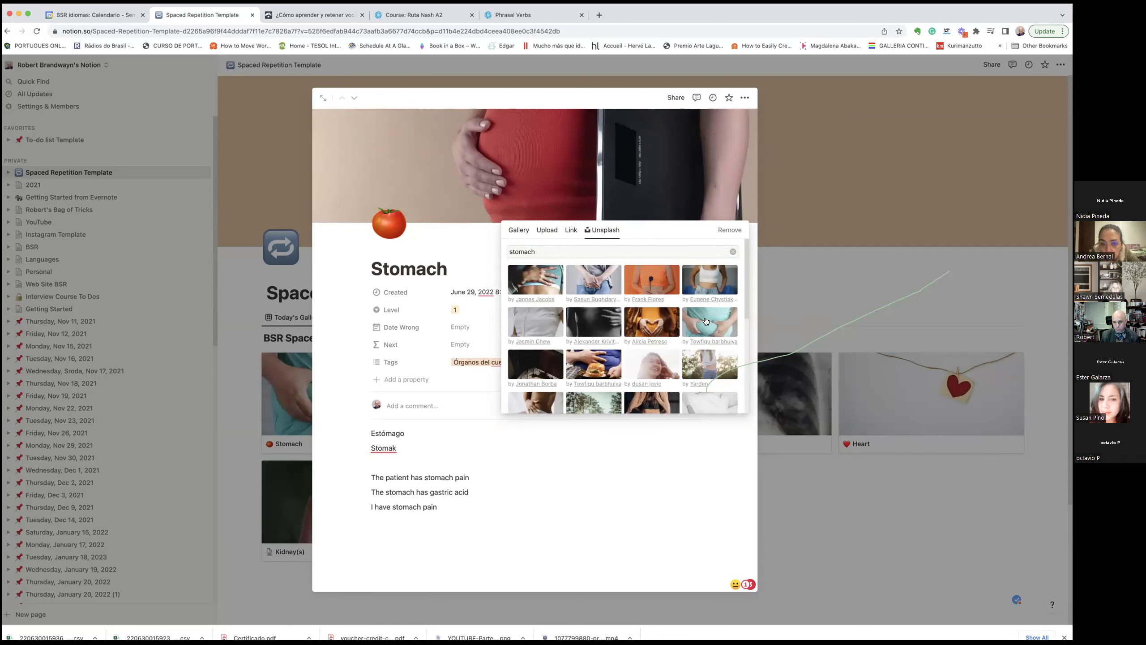
{"action": "left_click", "coordinate": [702, 324]}
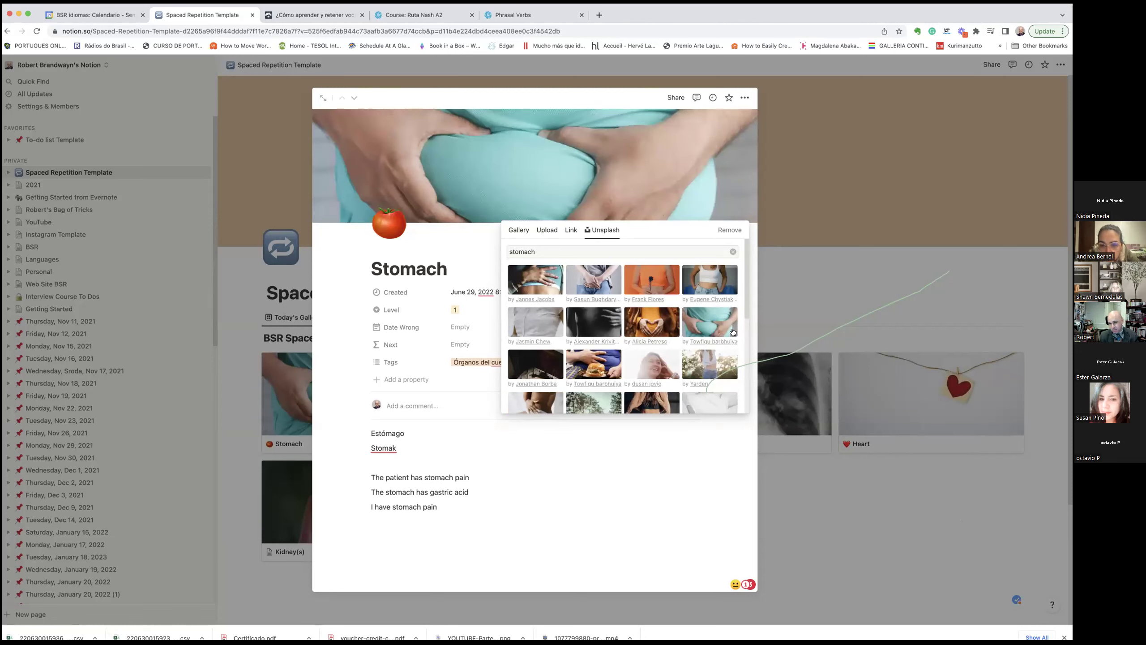
{"action": "left_click_drag", "start_coordinate": [743, 315], "coordinate": [743, 395]}
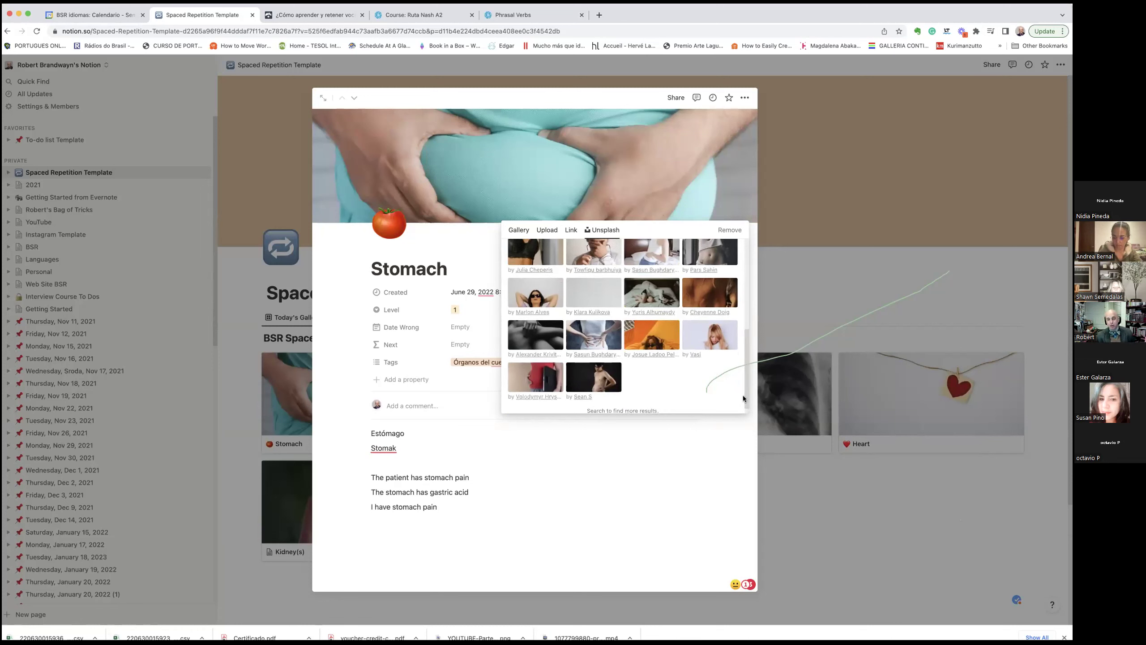
{"action": "left_click", "coordinate": [632, 169]}
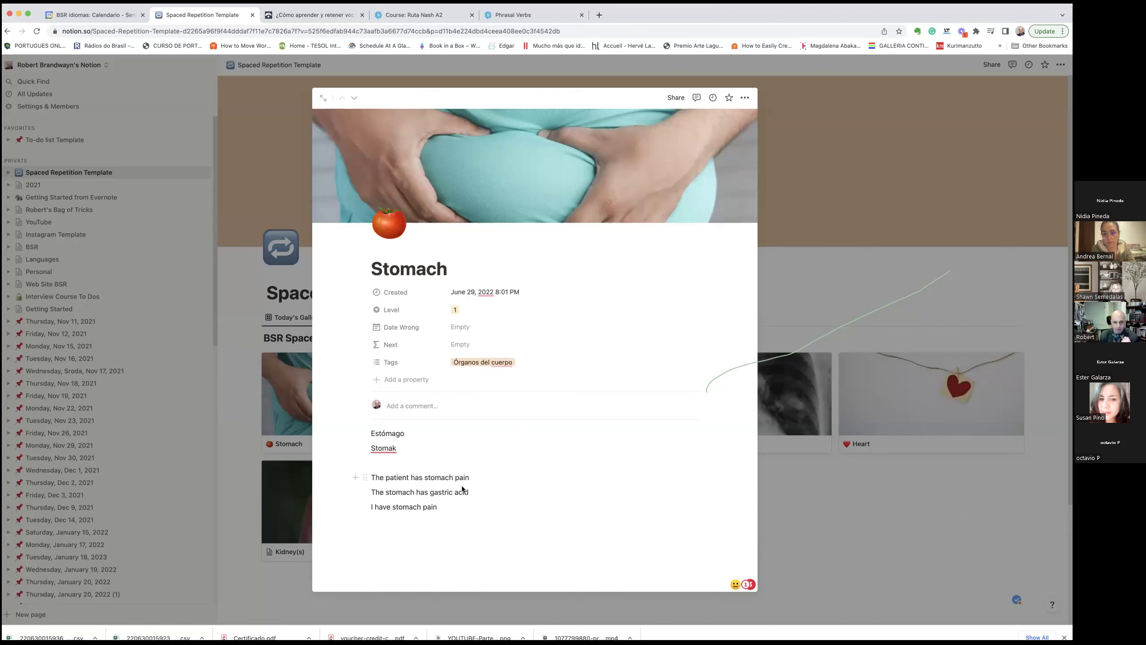
Add the example sentence "The patient has stomach ulcers" on a new line below "I have stomach pain".
{"action": "key", "text": "Return"}
{"action": "type", "text": "Teh"}
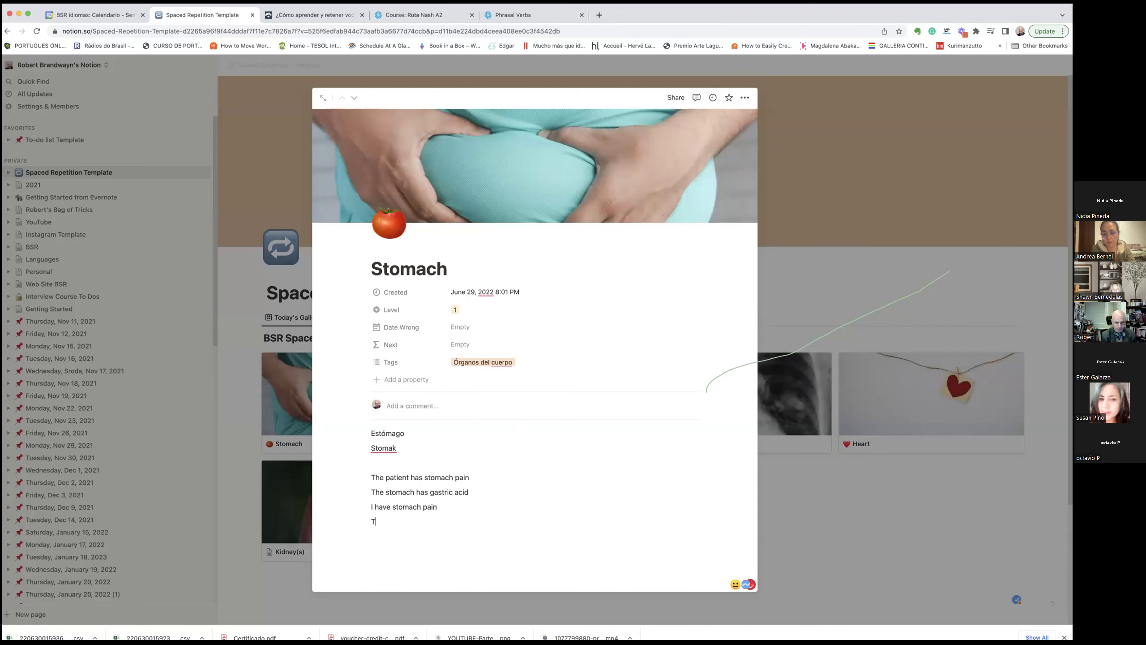
{"action": "key", "text": "BackSpace"}
{"action": "type", "text": "he patient has stomach ulcers"}
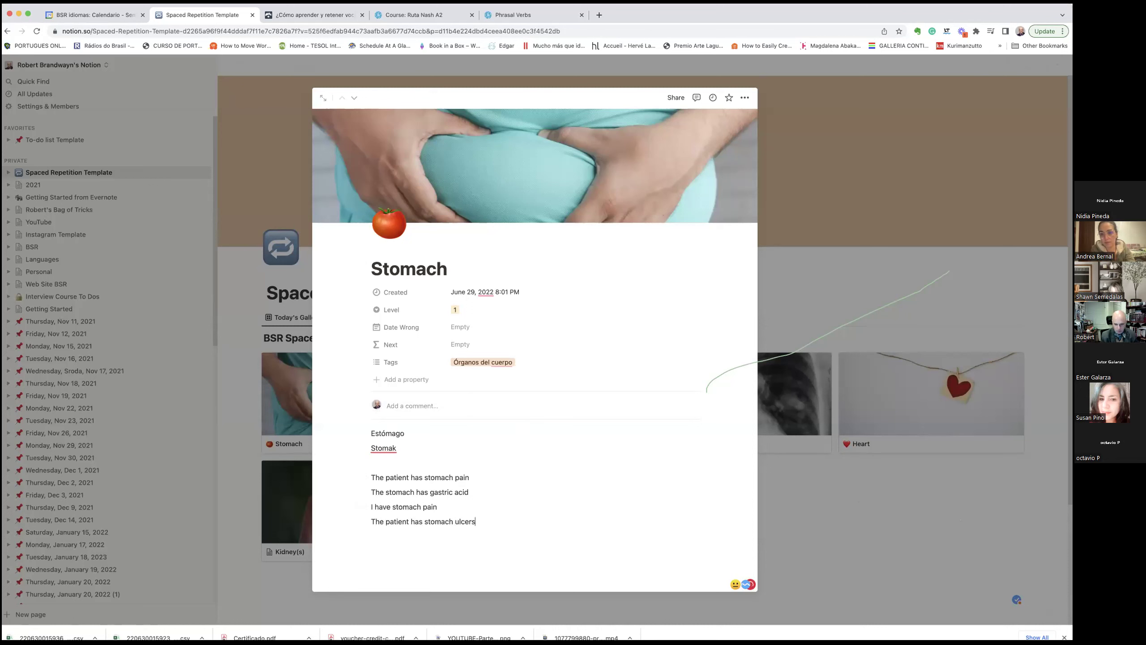
{"action": "key", "text": "Return"}
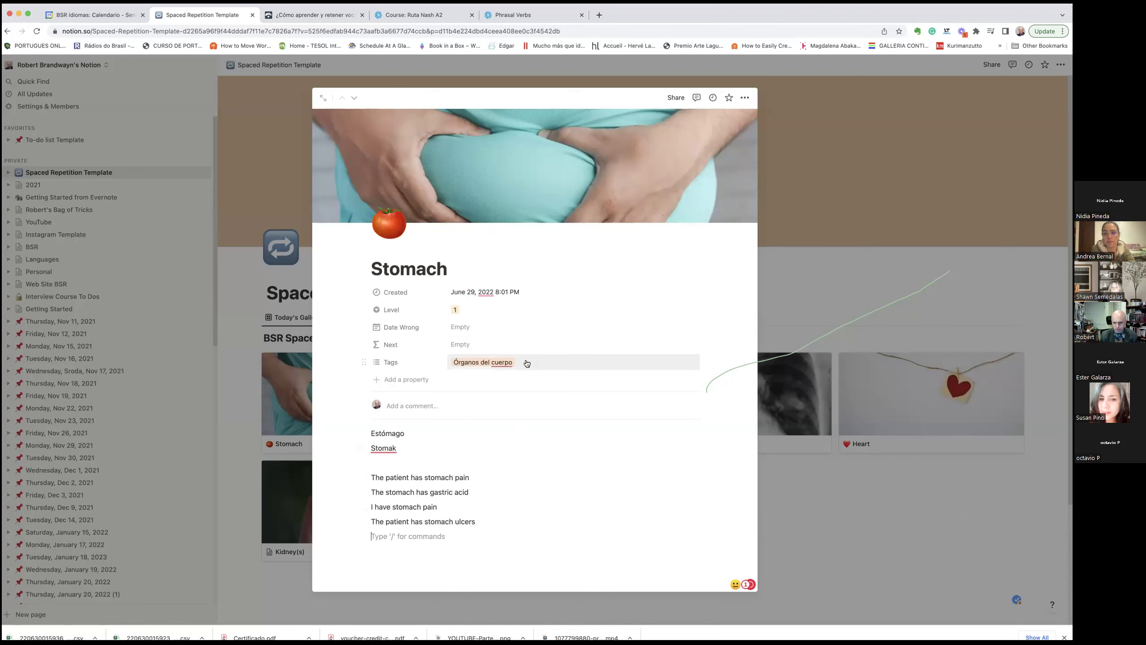
View the Stomach card as a full page, and return to the Spaced Repetition Template gallery.
{"action": "mouse_move", "coordinate": [499, 363]}
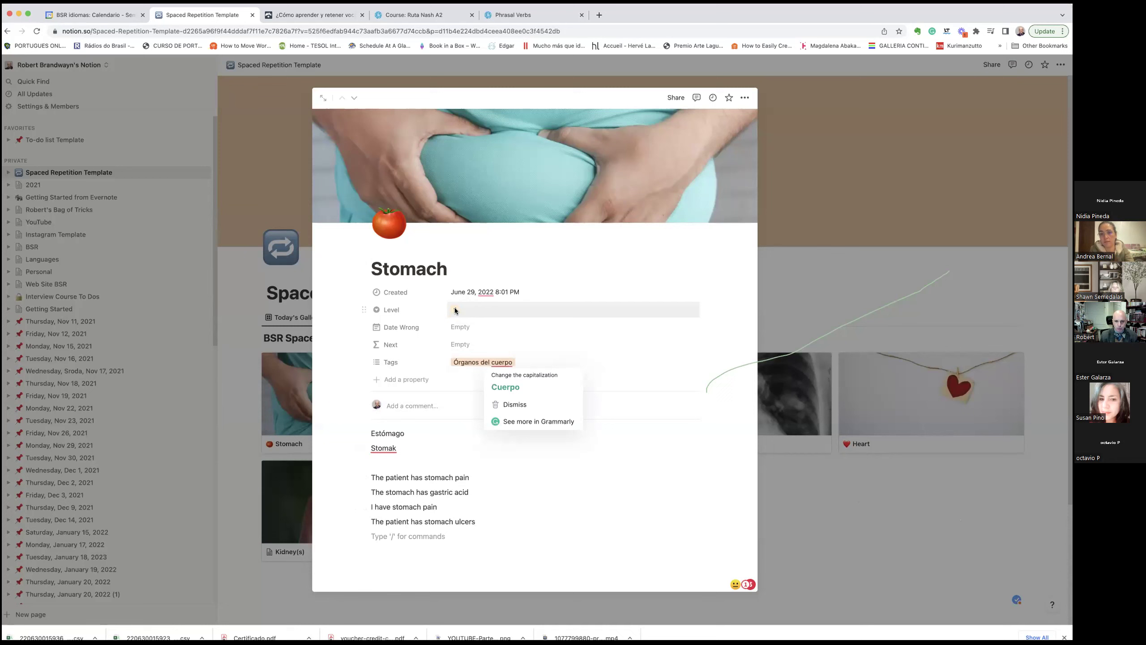
{"action": "left_click", "coordinate": [321, 97]}
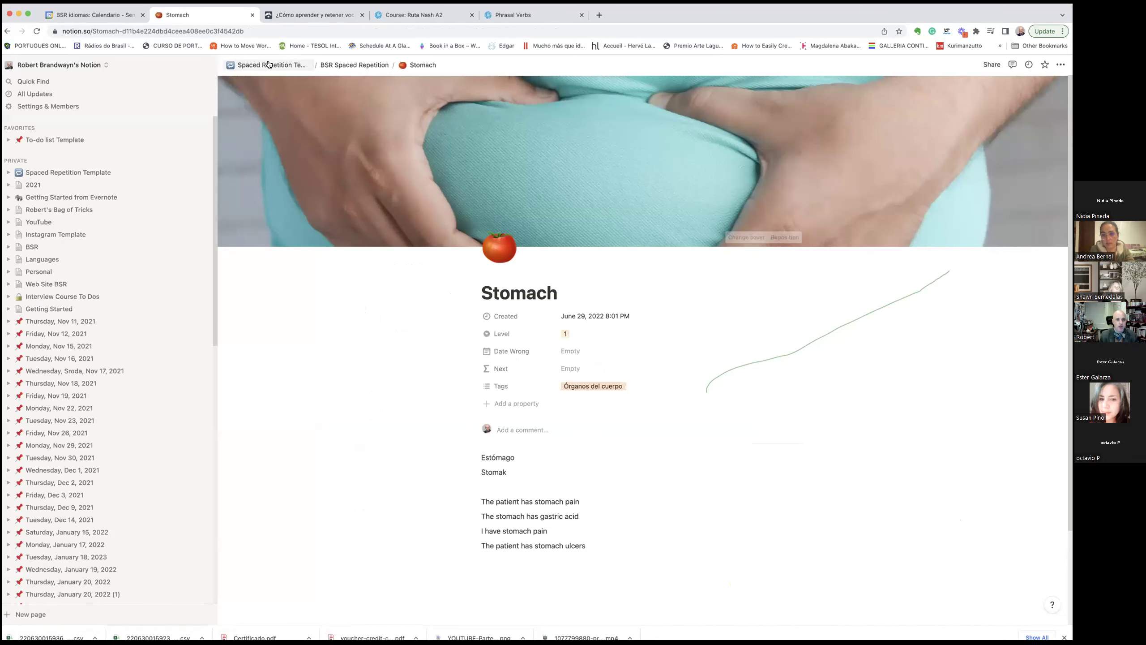
{"action": "left_click", "coordinate": [271, 65]}
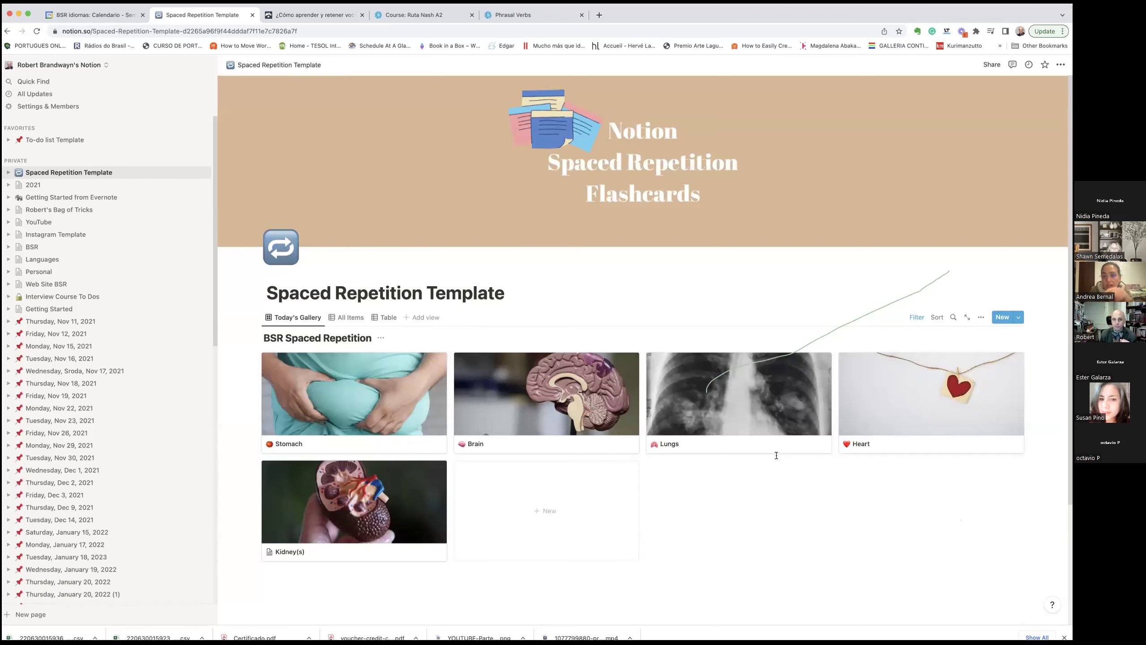
{"action": "left_click", "coordinate": [268, 66]}
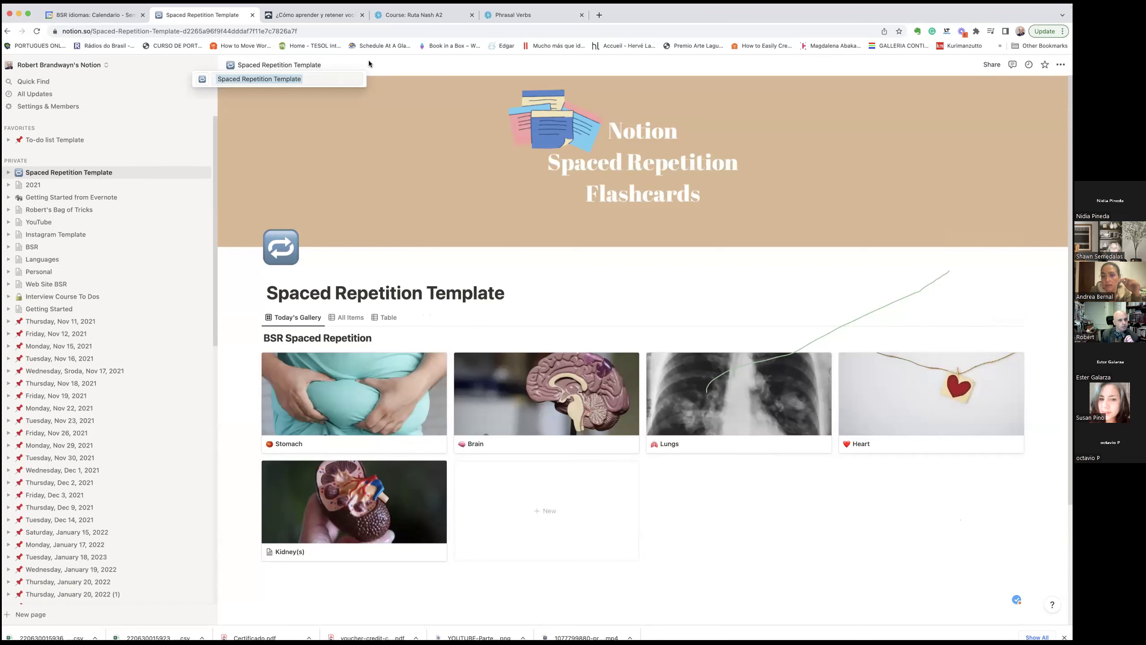
{"action": "left_click", "coordinate": [369, 60]}
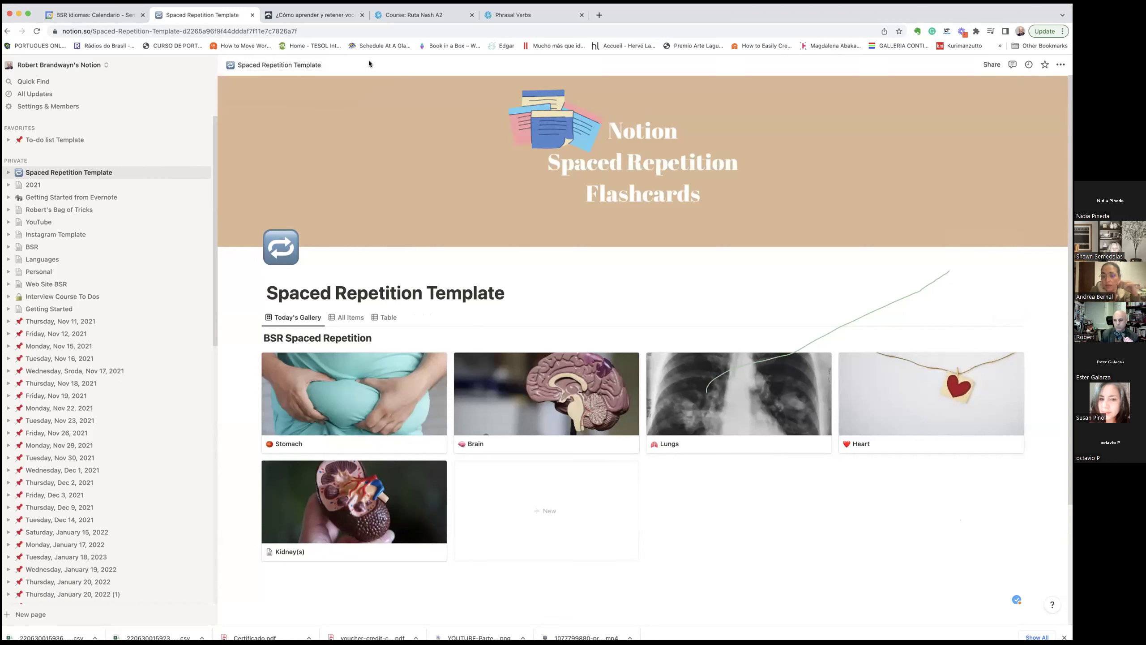